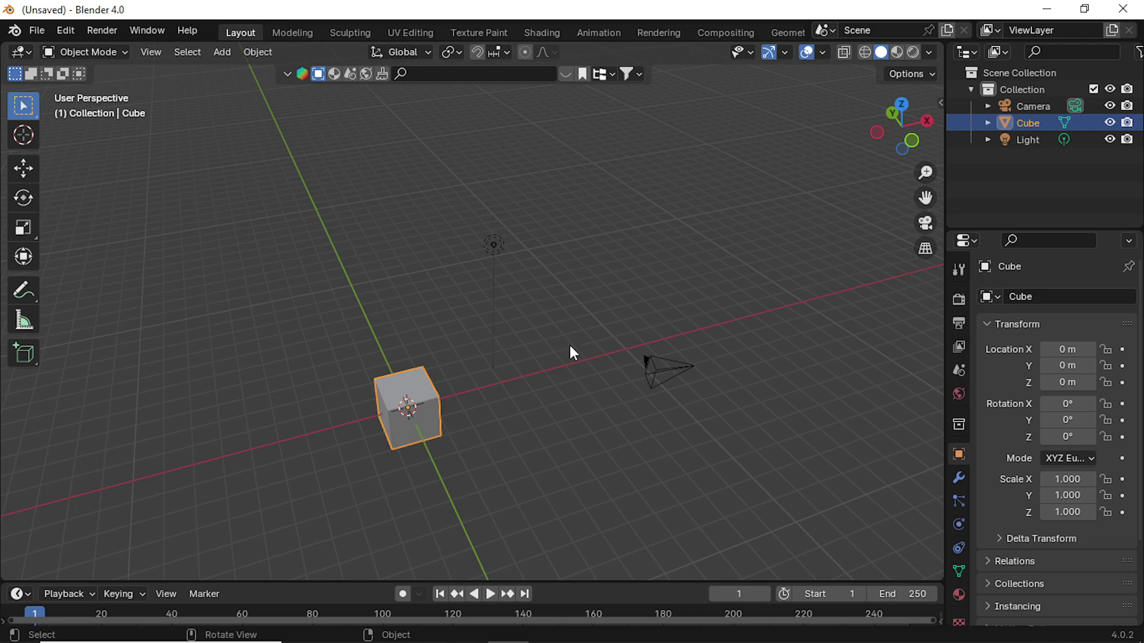
pyautogui.moveTo(439, 203); pyautogui.dragTo(738, 448)
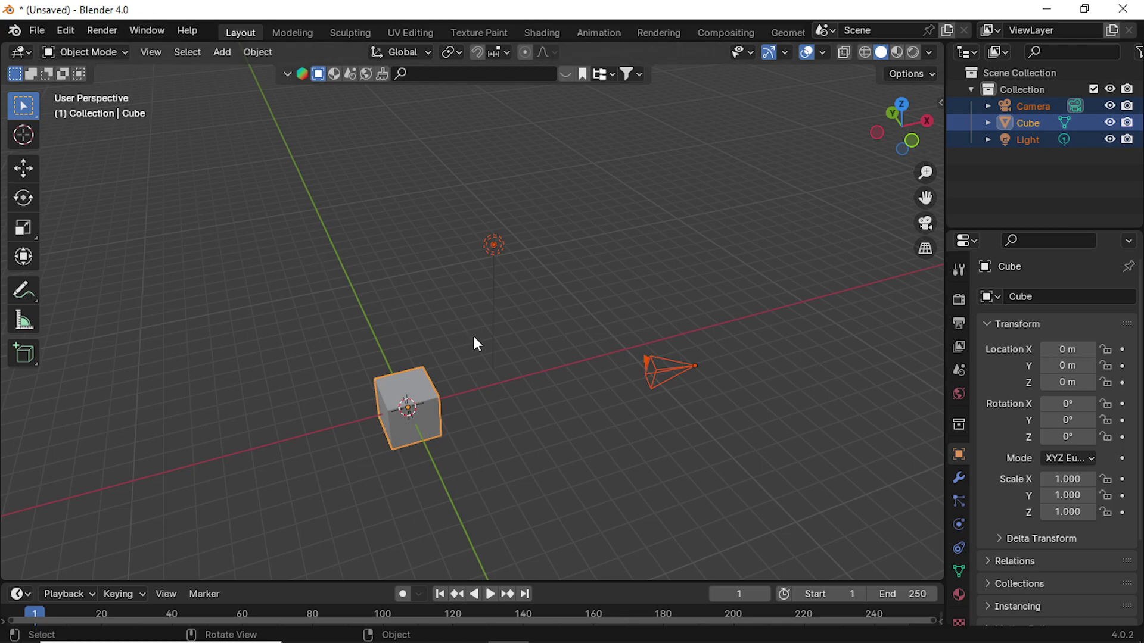
pyautogui.click(639, 451)
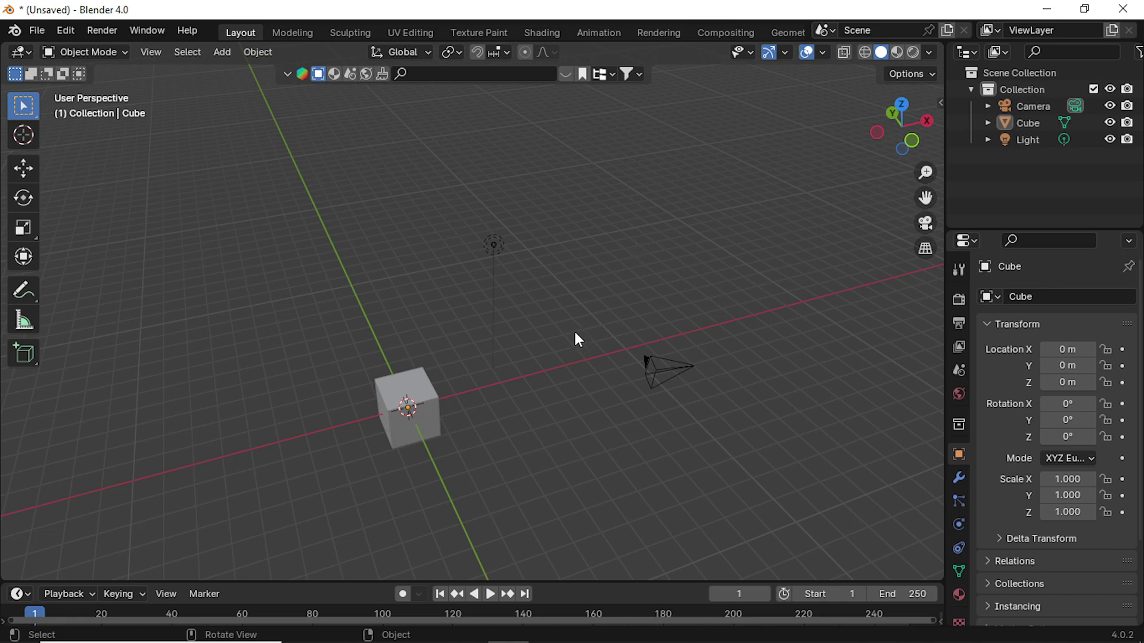
pyautogui.moveTo(672, 442); pyautogui.dragTo(620, 409, button='middle')
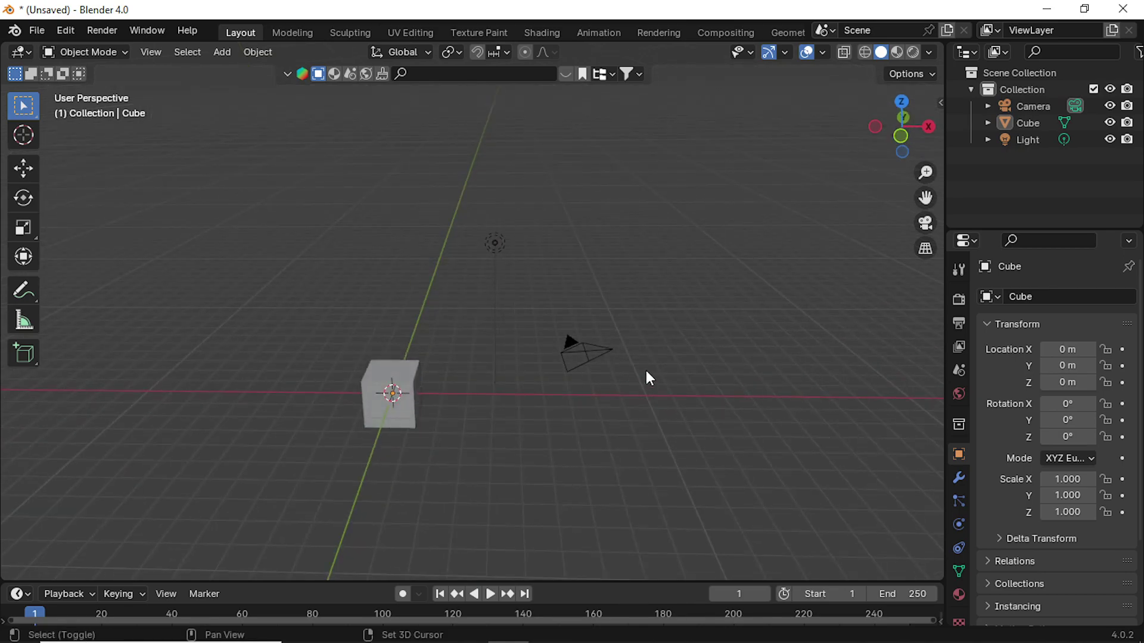
pyautogui.keyDown('shift'); pyautogui.moveTo(645, 367); pyautogui.dragTo(717, 398, button='middle'); pyautogui.keyUp('shift')
pyautogui.moveTo(638, 256); pyautogui.dragTo(697, 347)
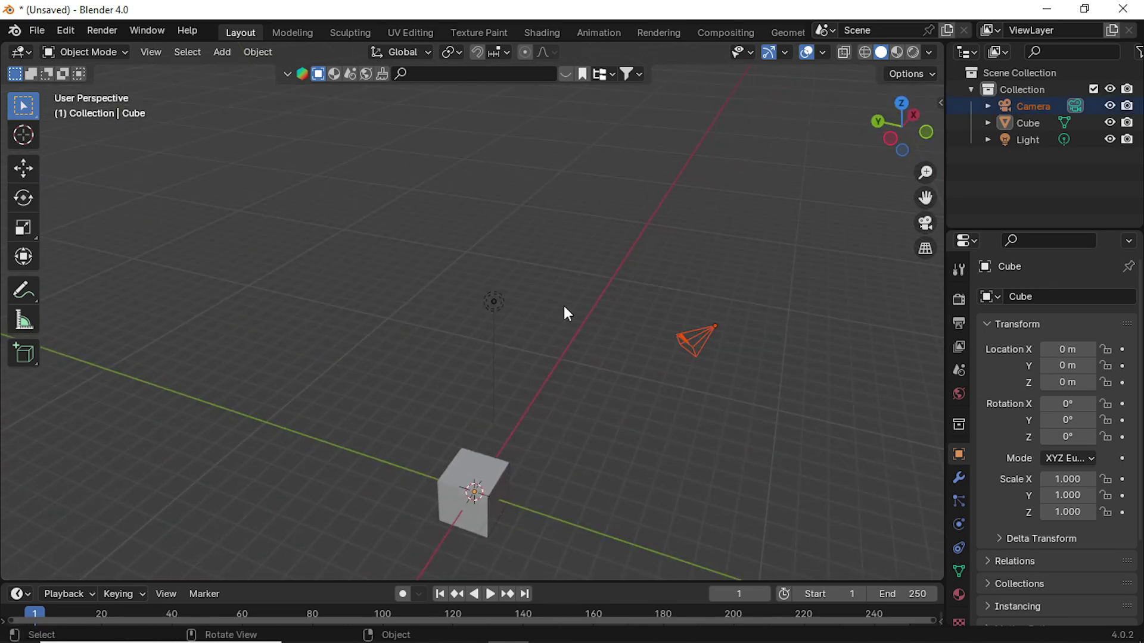
pyautogui.moveTo(446, 234); pyautogui.dragTo(629, 373)
pyautogui.click(725, 343)
pyautogui.moveTo(399, 250); pyautogui.dragTo(540, 335)
pyautogui.moveTo(426, 243); pyautogui.dragTo(762, 409)
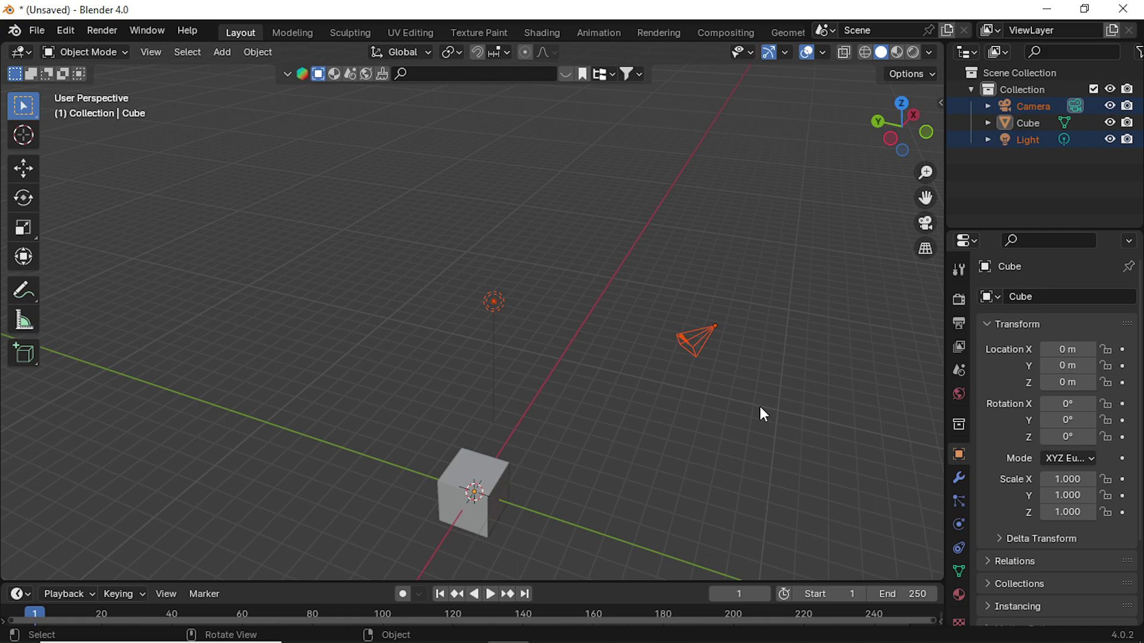
pyautogui.click(629, 375)
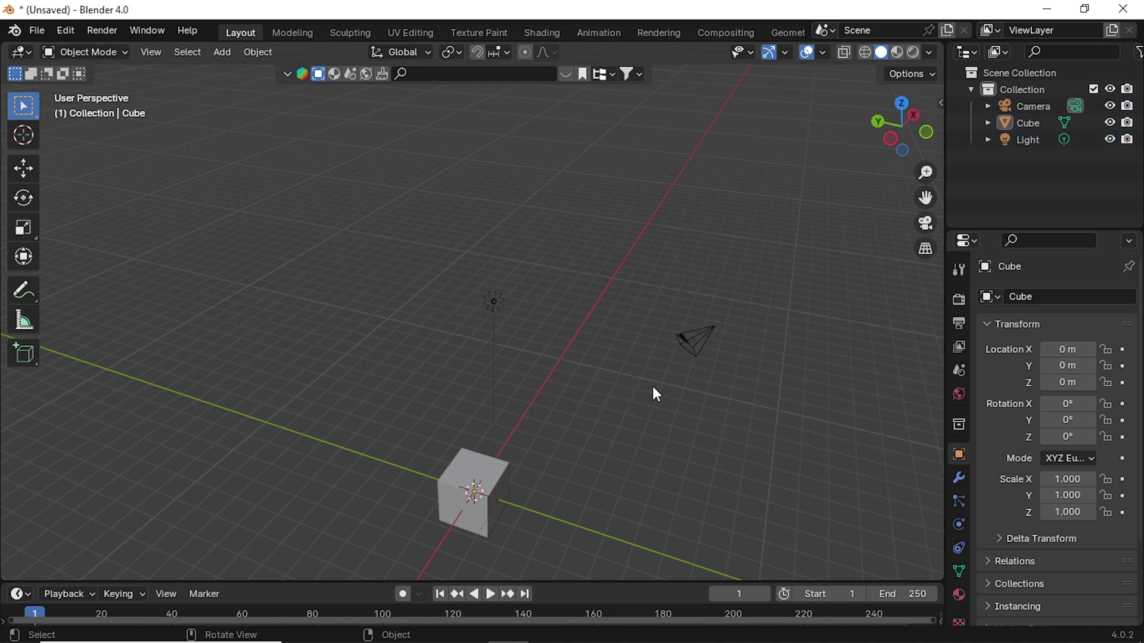
pyautogui.moveTo(653, 390); pyautogui.dragTo(699, 422, button='middle')
pyautogui.moveTo(695, 358); pyautogui.dragTo(589, 360, button='middle')
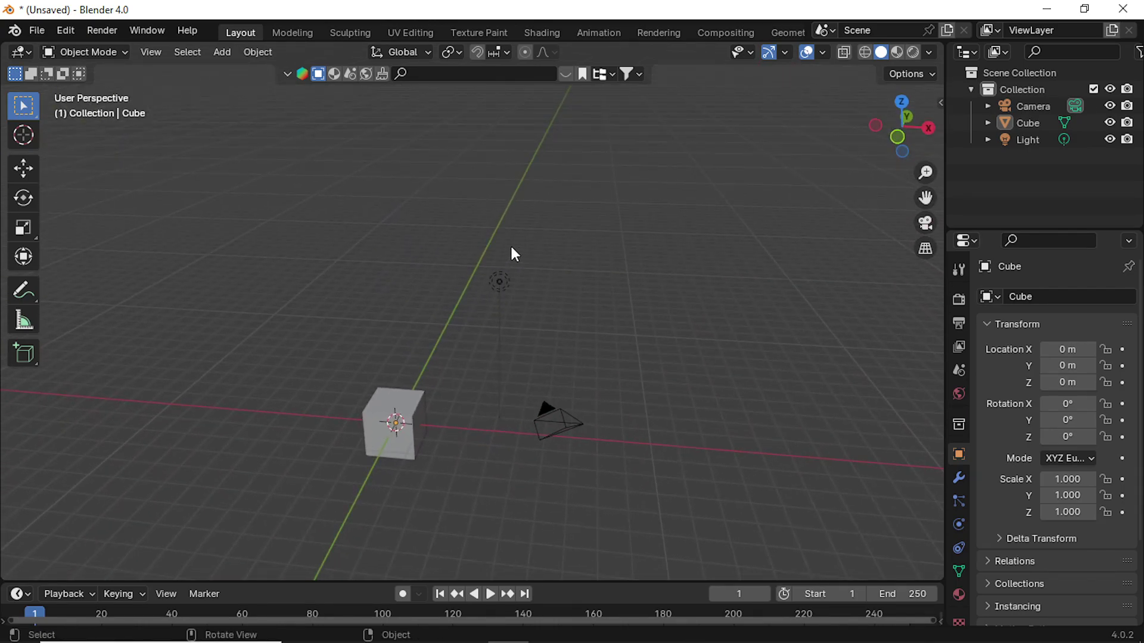
pyautogui.moveTo(466, 254); pyautogui.dragTo(532, 343)
pyautogui.moveTo(460, 232); pyautogui.dragTo(518, 324)
pyautogui.moveTo(518, 355); pyautogui.dragTo(587, 453)
pyautogui.moveTo(490, 237); pyautogui.dragTo(522, 297)
pyautogui.moveTo(534, 377); pyautogui.dragTo(586, 453)
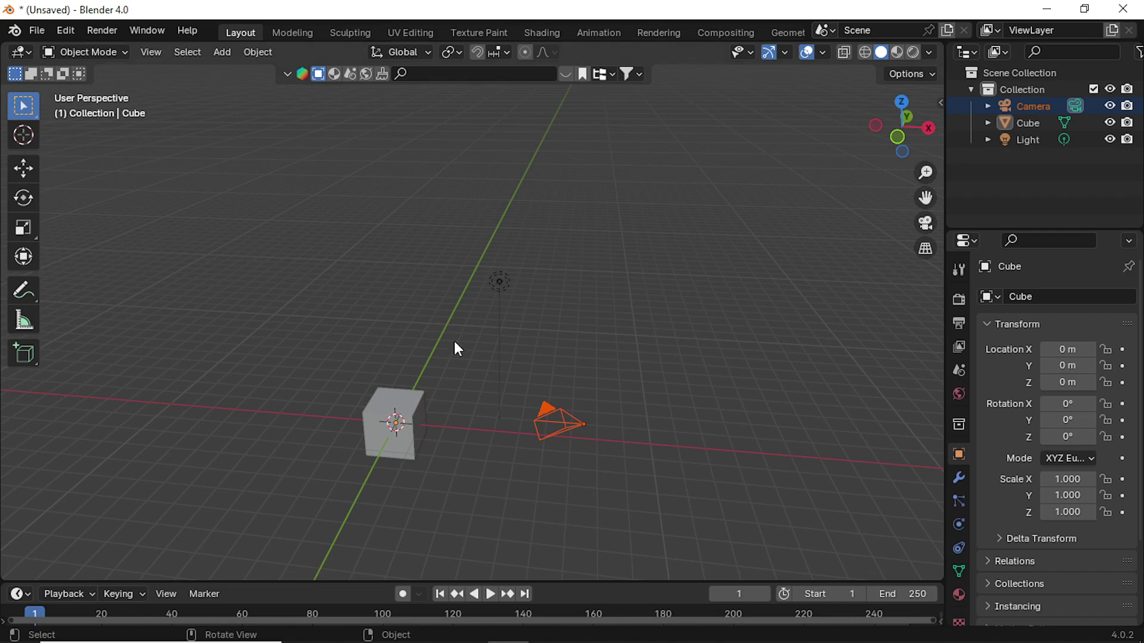
pyautogui.click(564, 370)
pyautogui.moveTo(564, 371); pyautogui.dragTo(640, 447, button='middle')
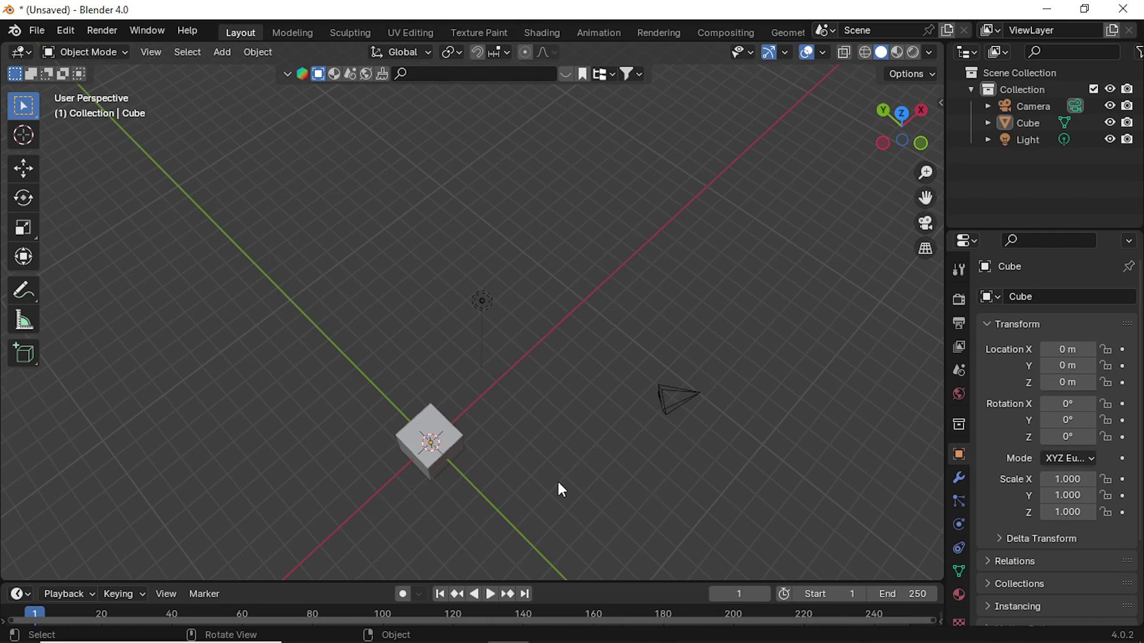
pyautogui.moveTo(562, 489); pyautogui.dragTo(577, 446, button='middle')
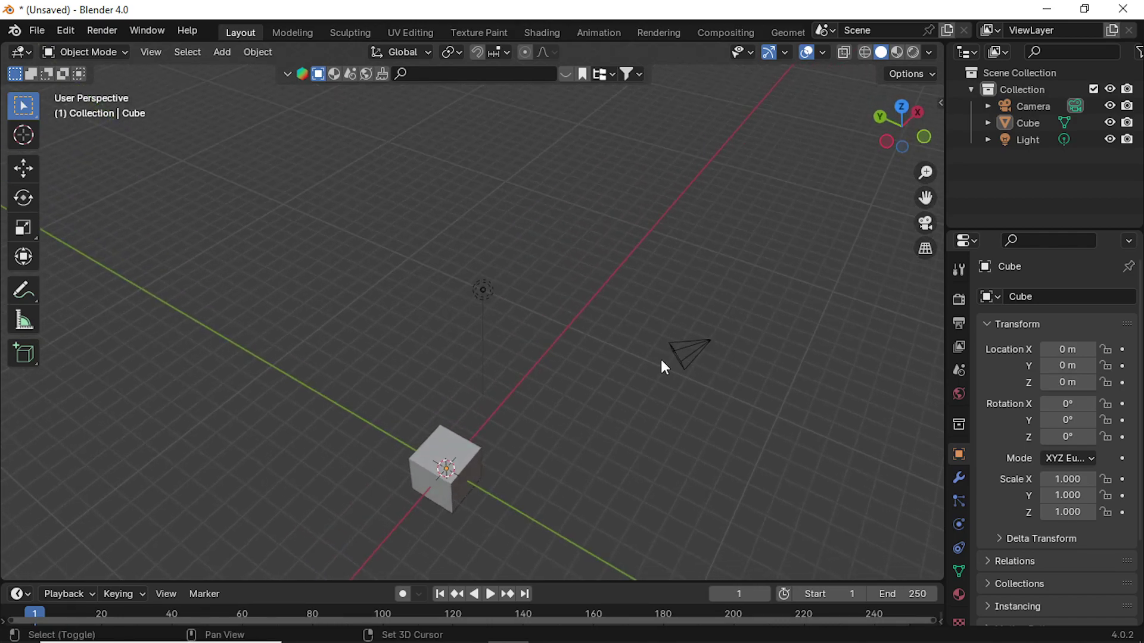
pyautogui.keyDown('shift'); pyautogui.moveTo(661, 360); pyautogui.dragTo(607, 385, button='middle'); pyautogui.keyUp('shift')
pyautogui.keyDown('shift'); pyautogui.moveTo(538, 446); pyautogui.dragTo(603, 426, button='middle'); pyautogui.keyUp('shift')
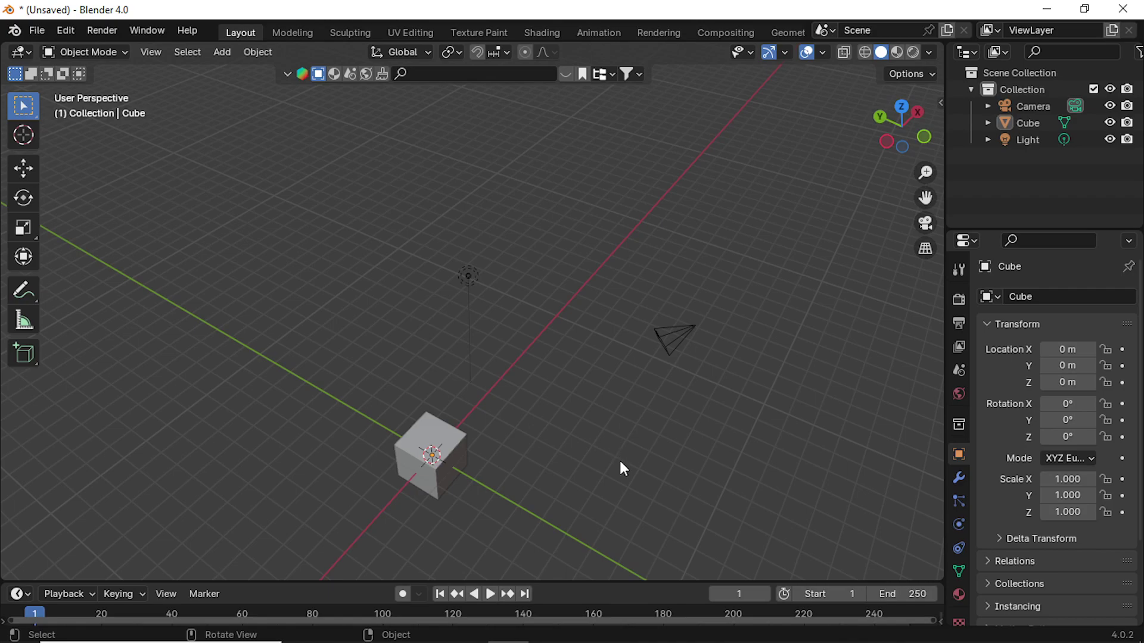
pyautogui.keyDown('shift'); pyautogui.moveTo(674, 398); pyautogui.dragTo(627, 421, button='middle'); pyautogui.keyUp('shift')
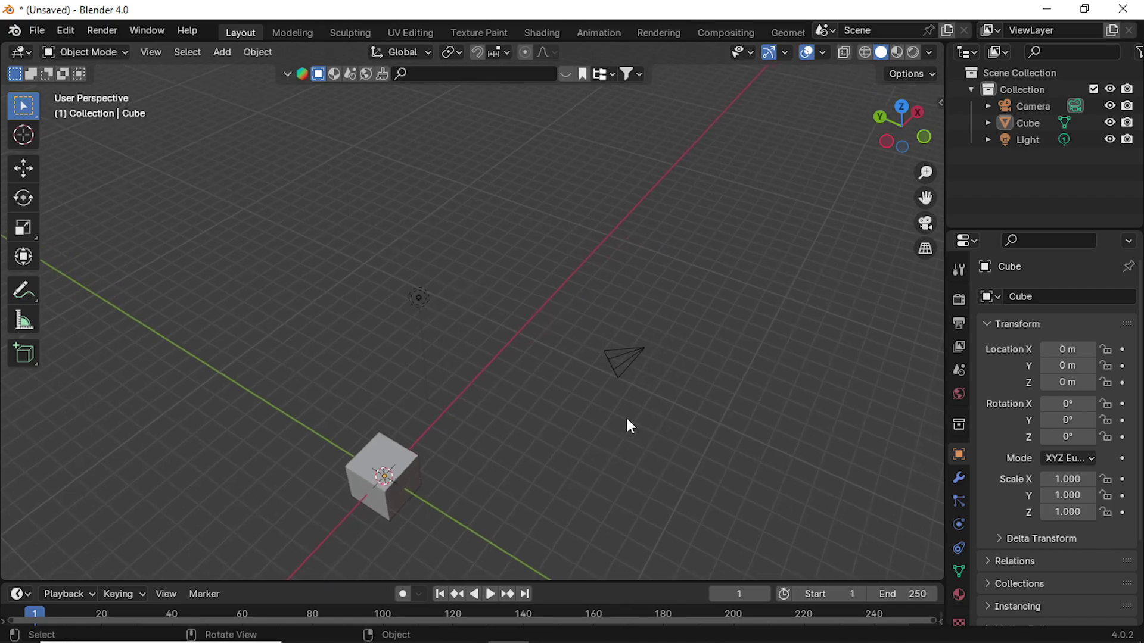
# - Select the cube, switch it to Edit Mode and return to Object Mode
pyautogui.click(420, 461)
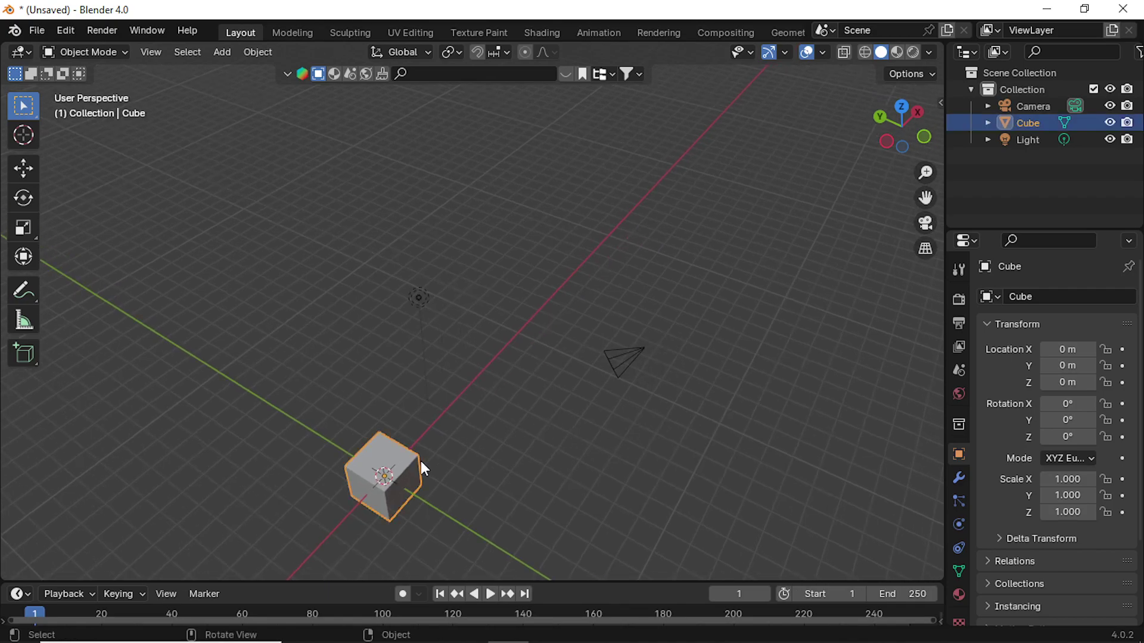
pyautogui.press('Tab')
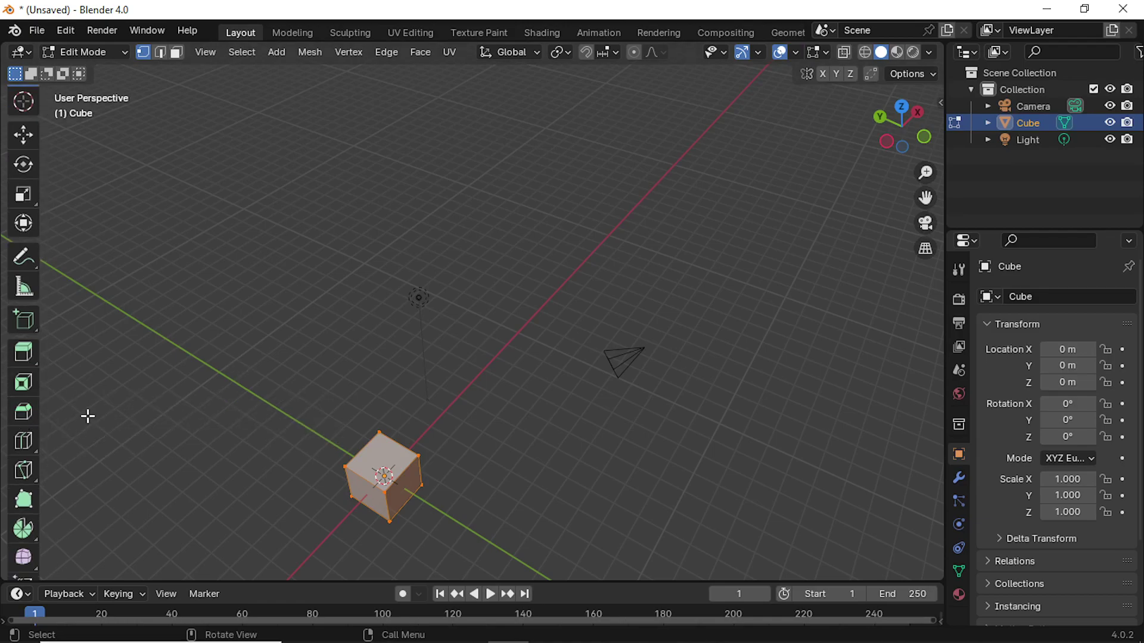
pyautogui.press('Tab')
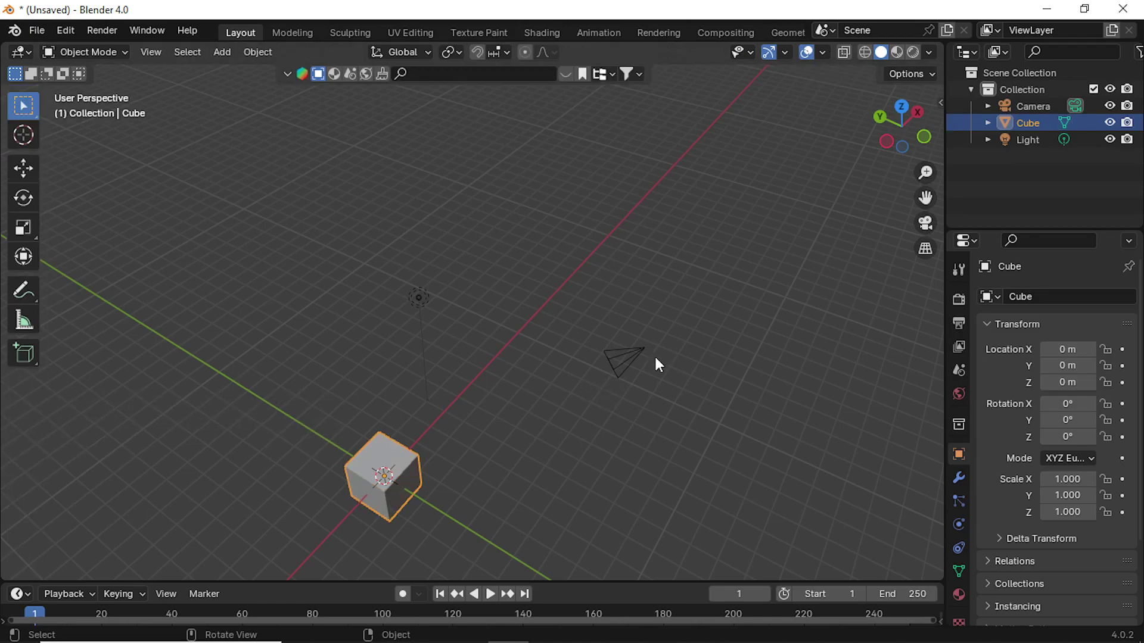
# - Box-select the camera and the light and delete both, keeping only the cube in the scene
pyautogui.keyDown('shift'); pyautogui.moveTo(560, 434); pyautogui.dragTo(638, 466, button='middle'); pyautogui.keyUp('shift')
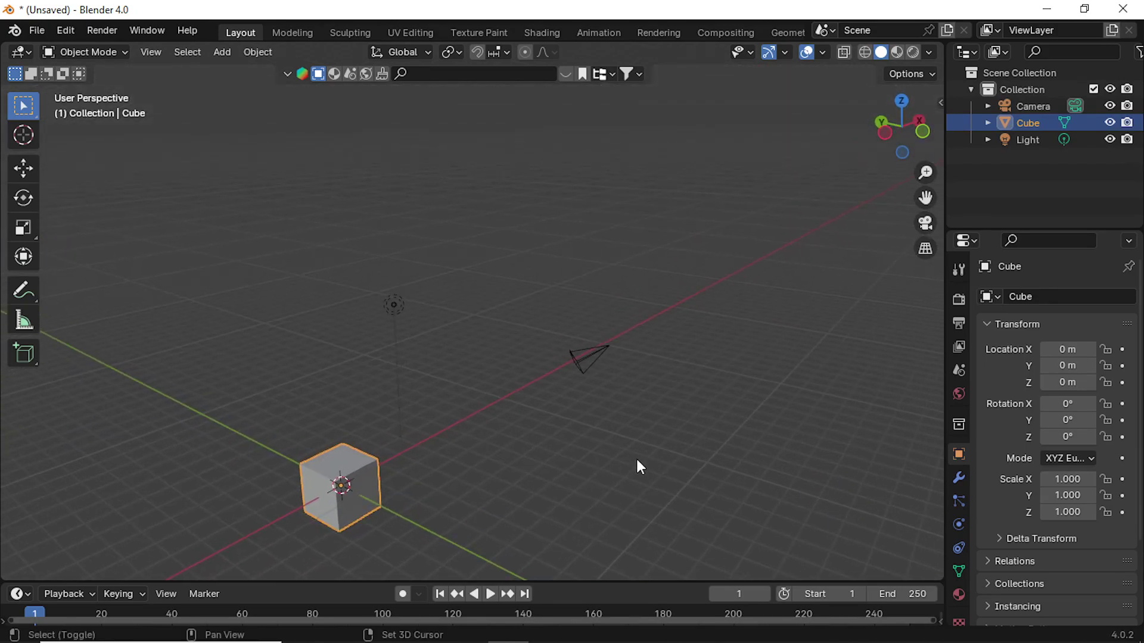
pyautogui.press('b')
pyautogui.moveTo(332, 266); pyautogui.dragTo(673, 380)
pyautogui.moveTo(764, 417); pyautogui.dragTo(799, 428)
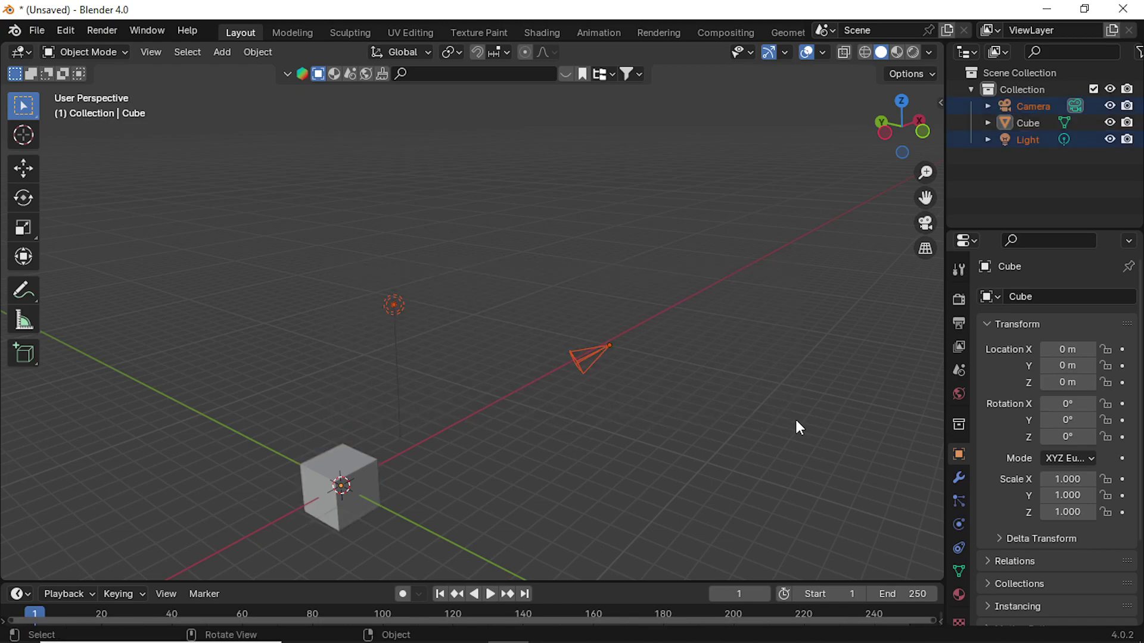
pyautogui.press('Delete')
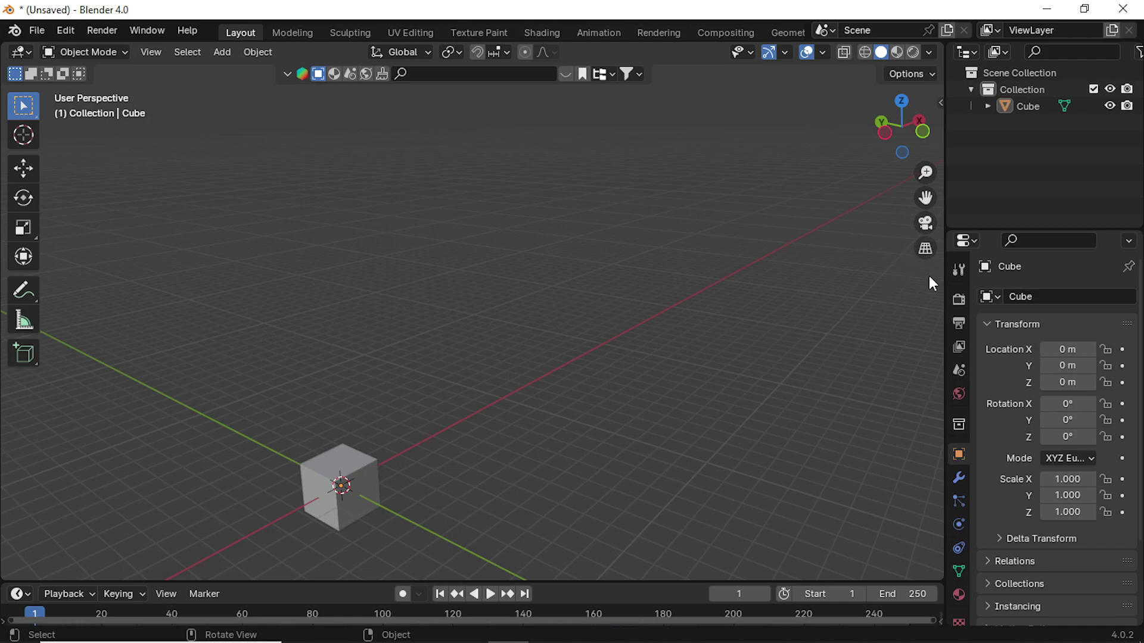
# - Examine the cube's transform values and the settings of the Shortcut VUr, Sketchfab and BlenderKit add-ons in the 3D viewport
pyautogui.press('n')
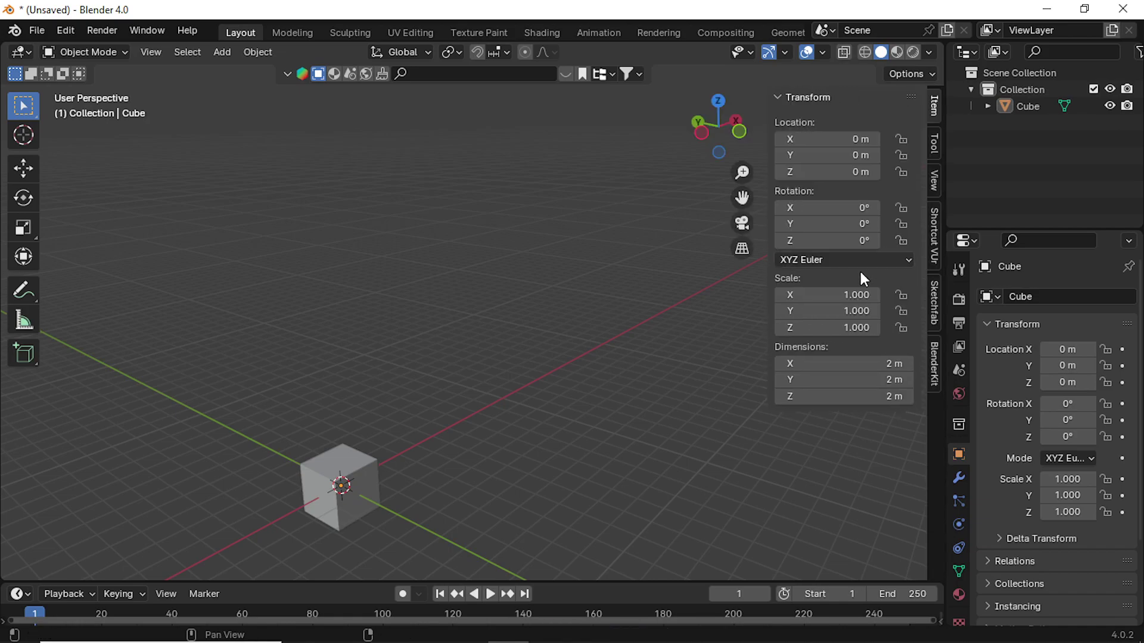
pyautogui.click(935, 236)
pyautogui.click(935, 298)
pyautogui.click(938, 362)
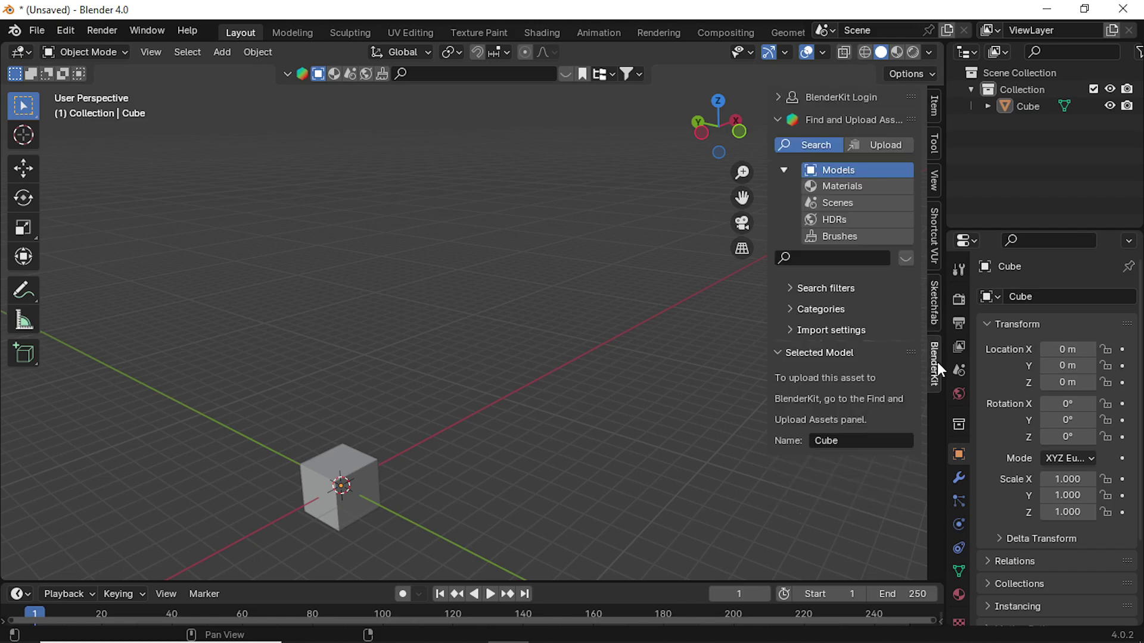
pyautogui.click(935, 244)
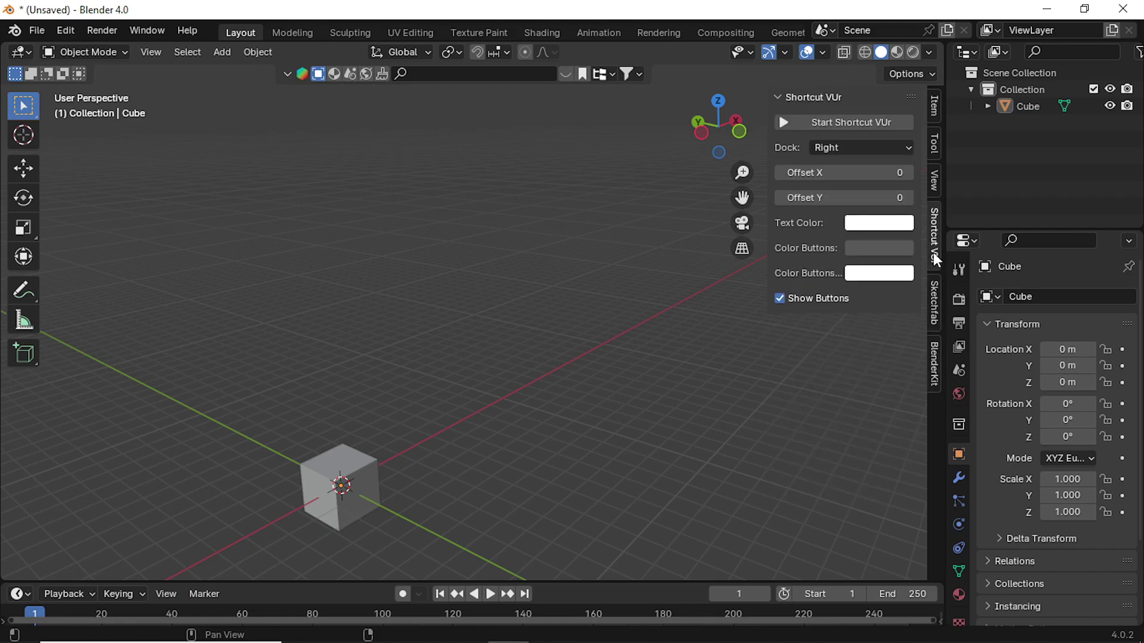
pyautogui.click(935, 358)
pyautogui.click(932, 305)
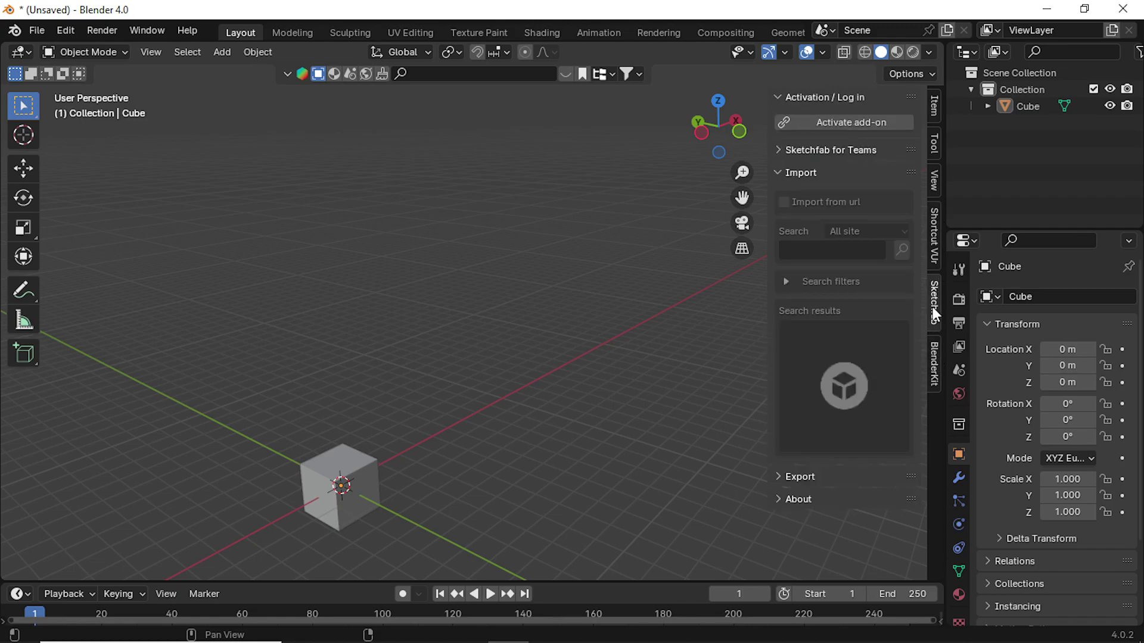
pyautogui.click(940, 239)
pyautogui.click(934, 179)
pyautogui.click(933, 143)
pyautogui.click(931, 119)
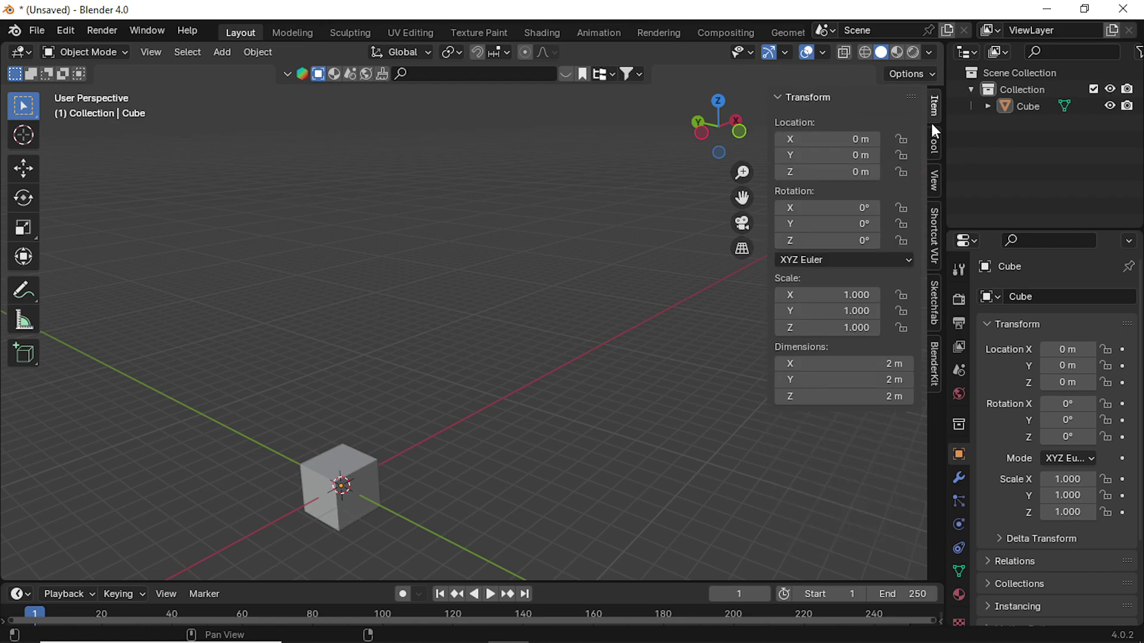
pyautogui.click(935, 179)
pyautogui.click(933, 238)
pyautogui.click(935, 305)
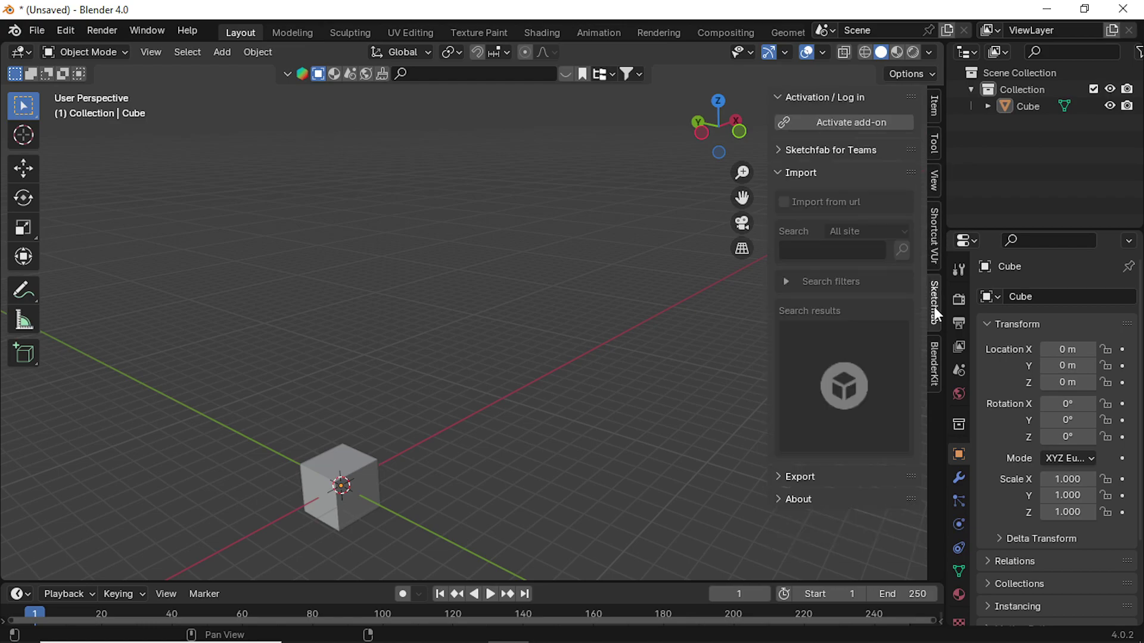
pyautogui.click(937, 351)
pyautogui.press('n')
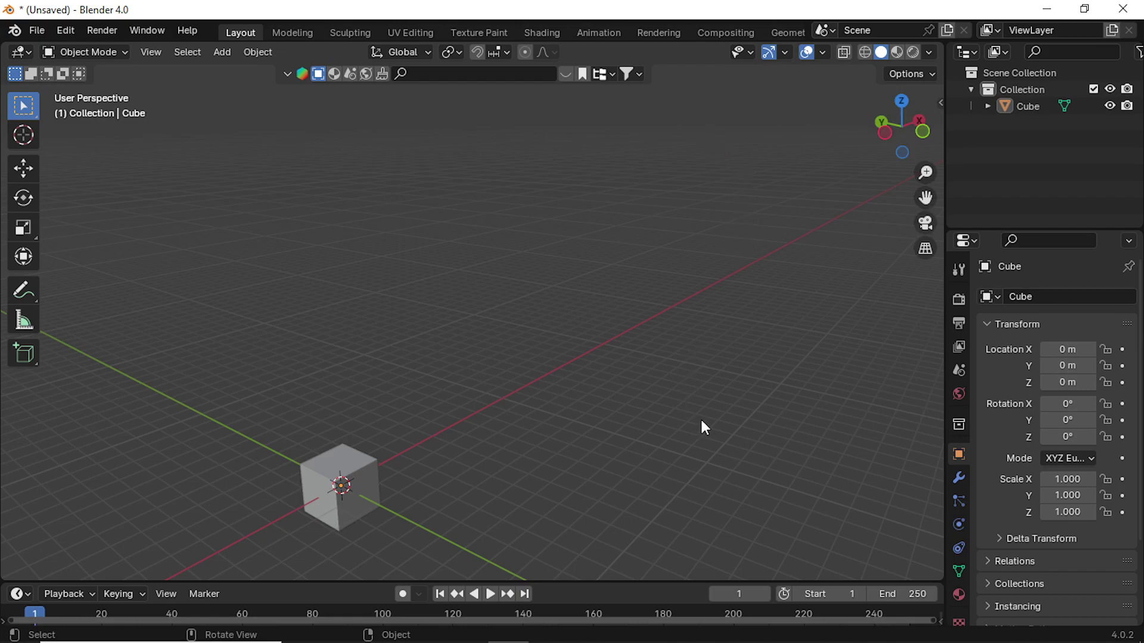
# - Try to start the Shortcut VUr add-on after revisiting the Sketchfab and BlenderKit settings
pyautogui.press('n')
pyautogui.click(934, 307)
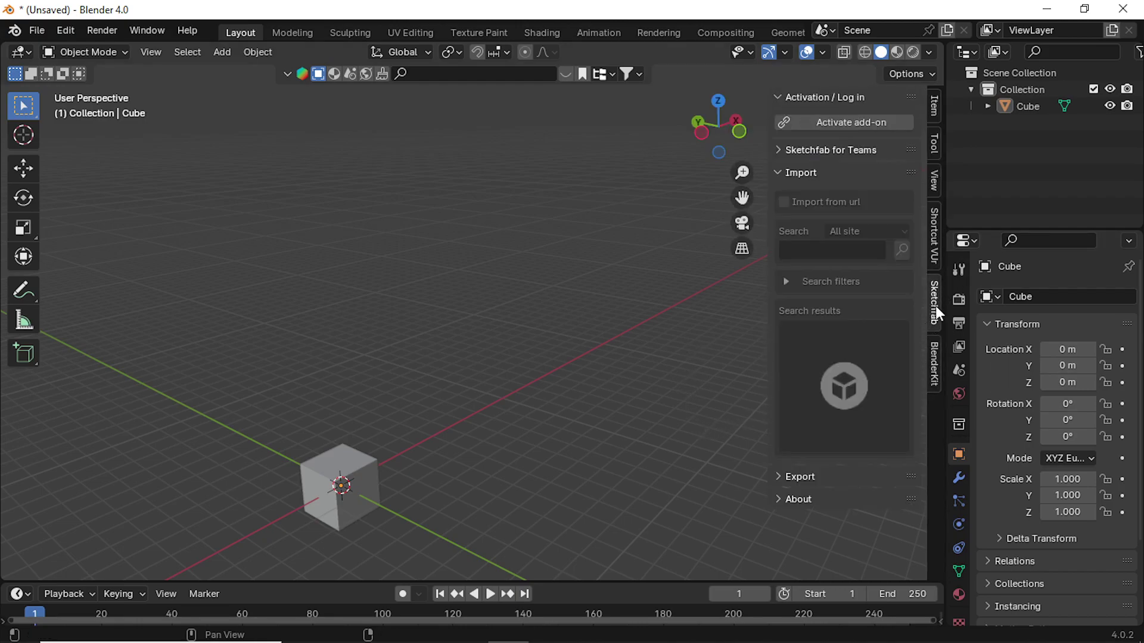
pyautogui.click(935, 366)
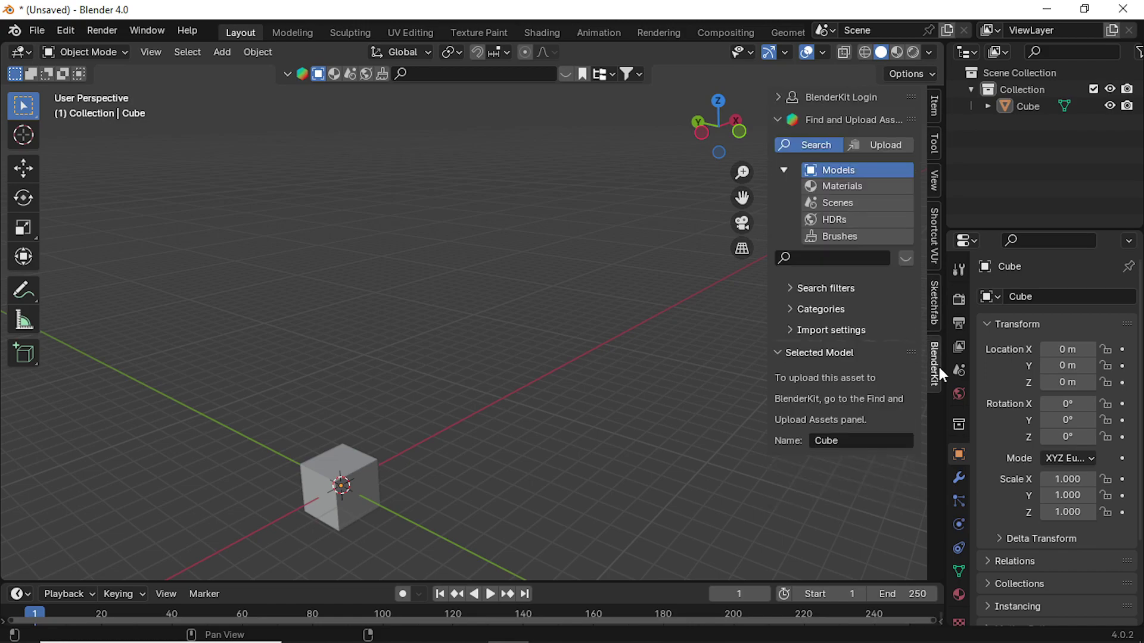
pyautogui.click(935, 262)
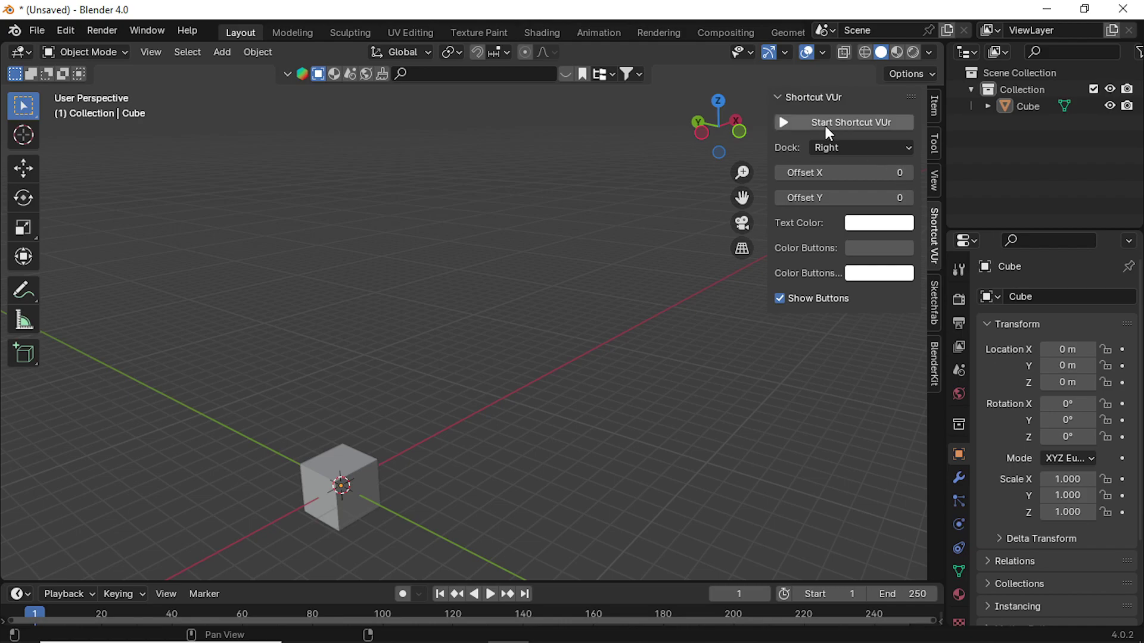
pyautogui.click(849, 124)
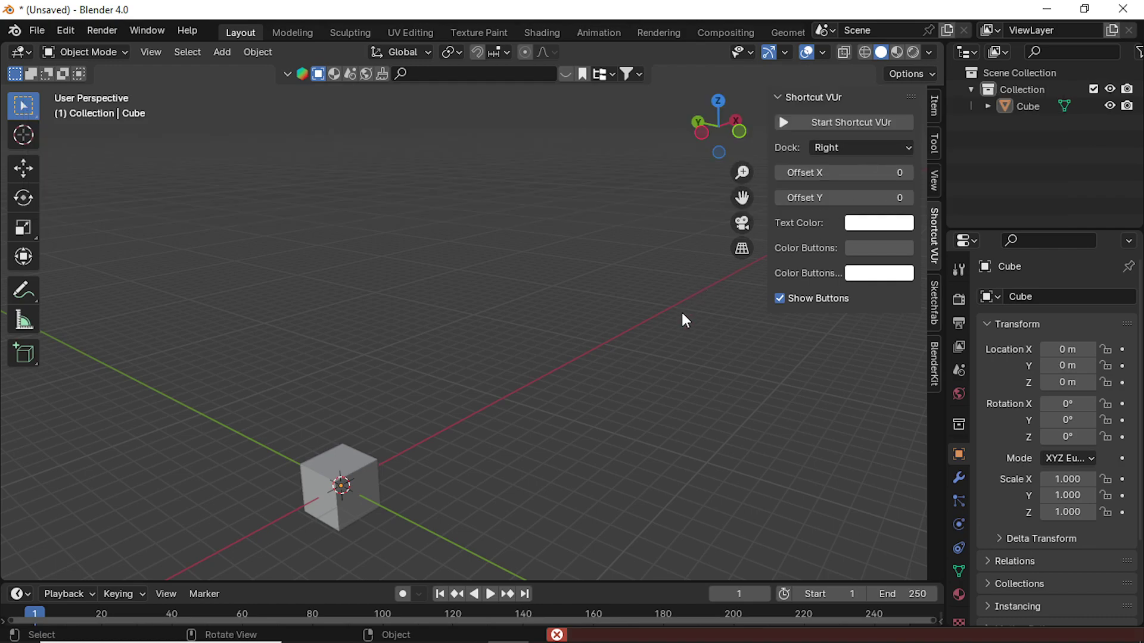
pyautogui.press('n')
# - Select the cube and switch it to Edit Mode
pyautogui.keyDown('shift'); pyautogui.moveTo(459, 451); pyautogui.dragTo(510, 366, button='middle'); pyautogui.keyUp('shift')
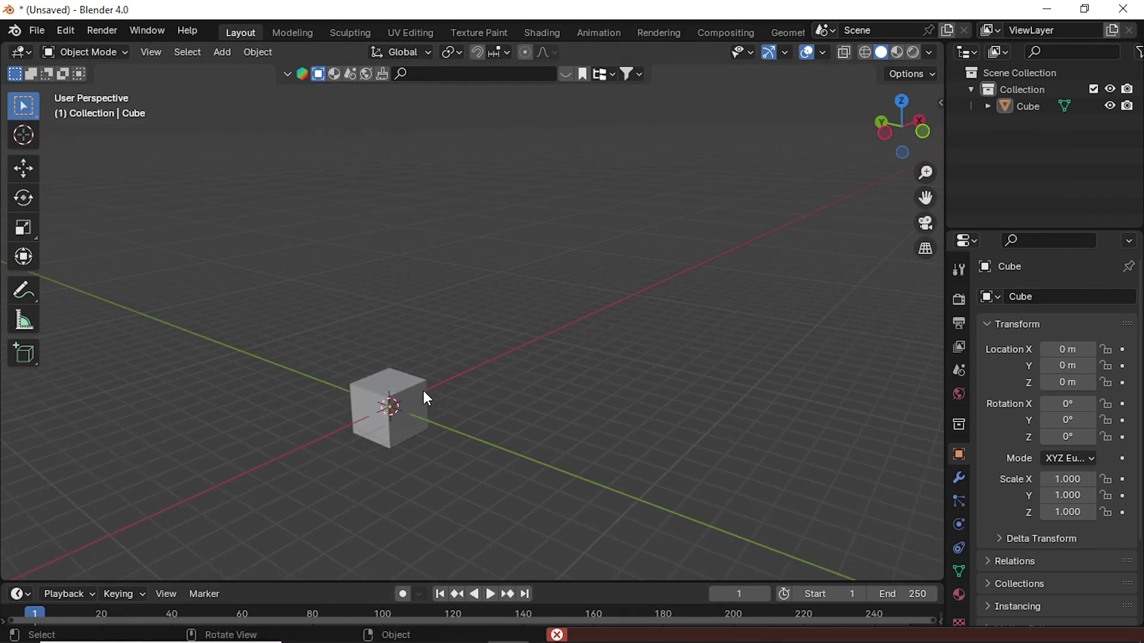
pyautogui.moveTo(424, 398); pyautogui.dragTo(546, 383, button='middle')
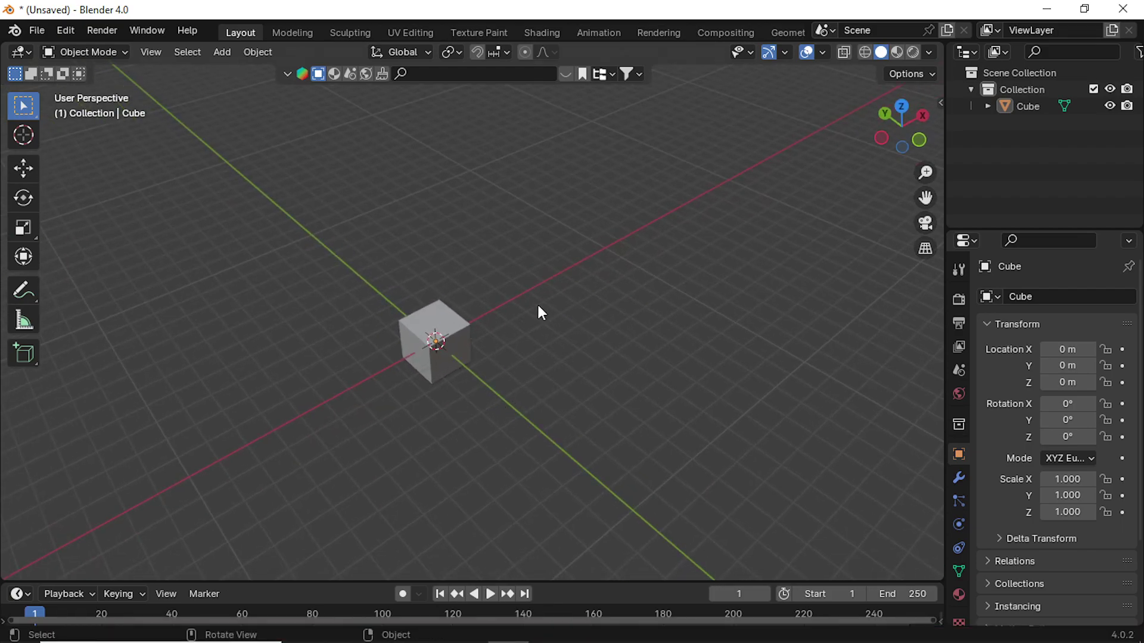
pyautogui.keyDown('shift'); pyautogui.moveTo(538, 311); pyautogui.dragTo(513, 337, button='middle'); pyautogui.keyUp('shift')
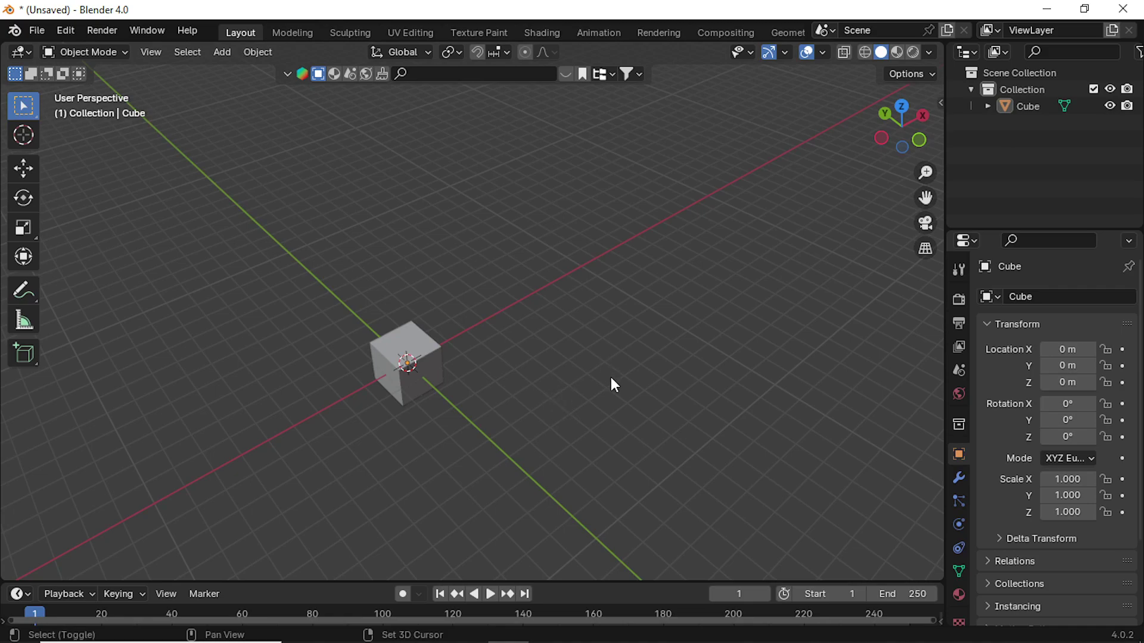
pyautogui.moveTo(613, 383); pyautogui.dragTo(534, 461, button='middle')
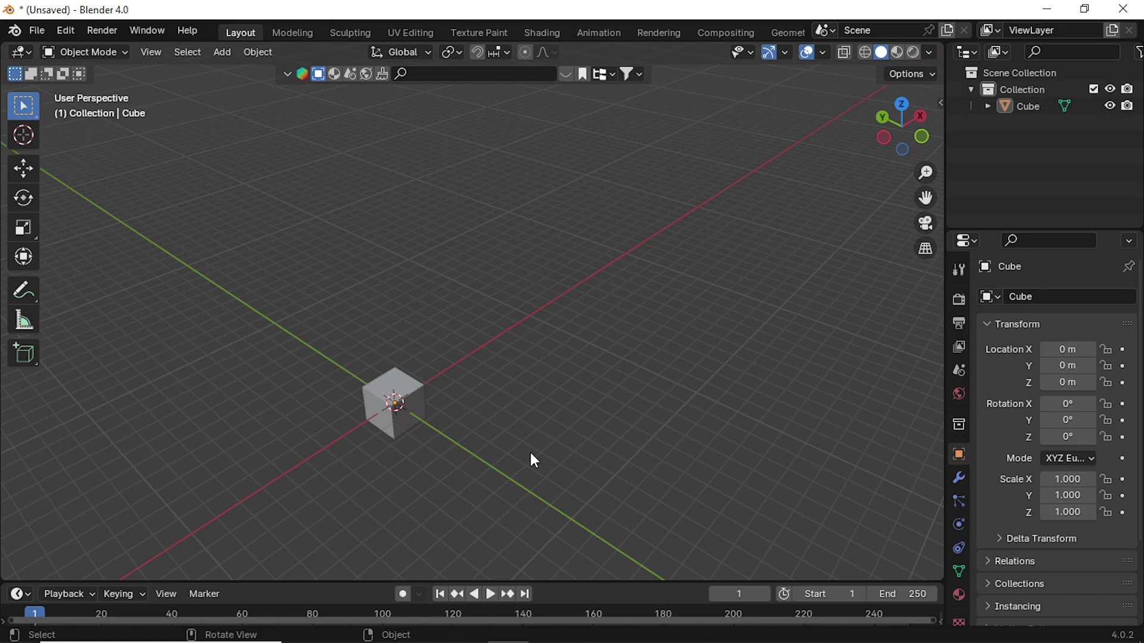
pyautogui.keyDown('shift'); pyautogui.moveTo(531, 459); pyautogui.dragTo(612, 388, button='middle'); pyautogui.keyUp('shift')
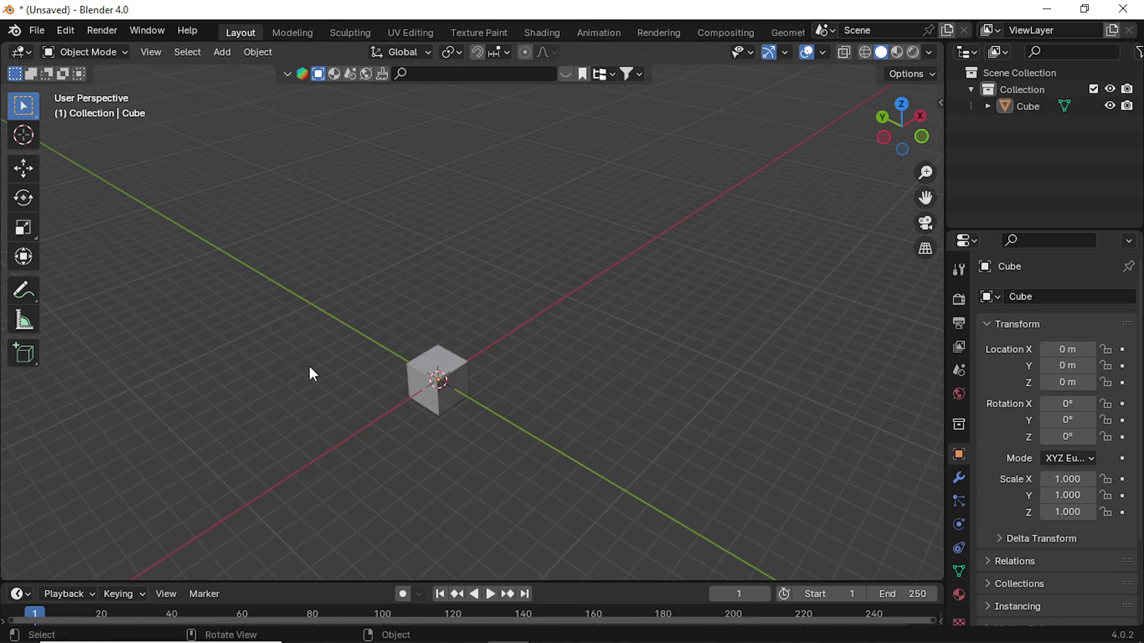
pyautogui.moveTo(326, 285); pyautogui.dragTo(479, 429)
pyautogui.press('Tab')
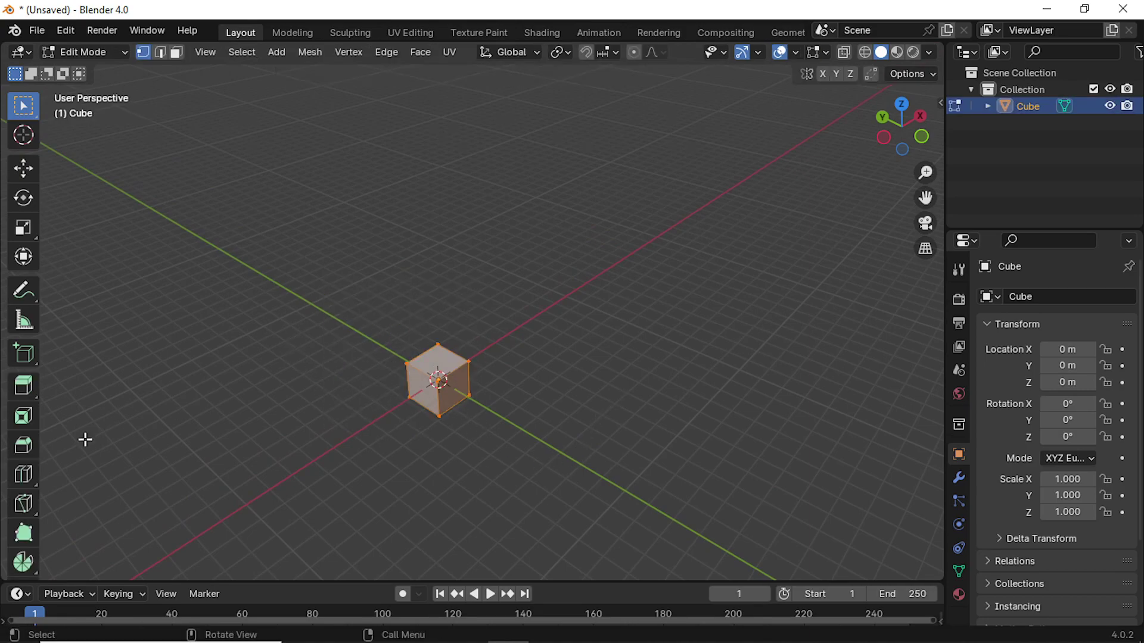
# - Activate the Bevel tool for the cube's mesh, return to Object Mode and open the cube's modifier settings
pyautogui.click(23, 445)
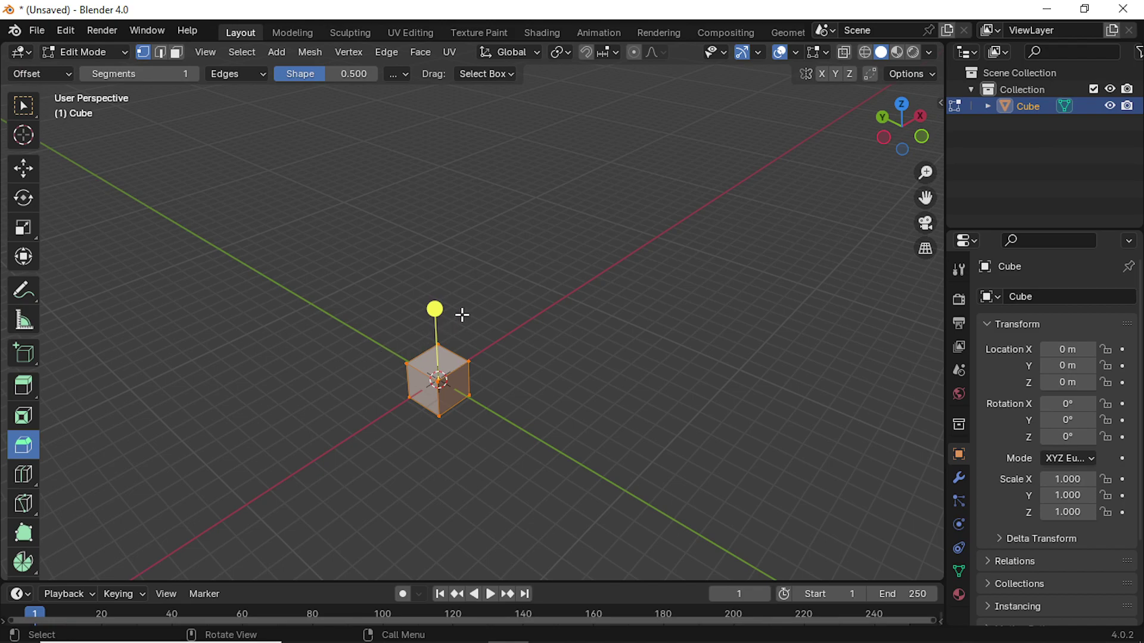
pyautogui.press('Tab')
pyautogui.click(960, 477)
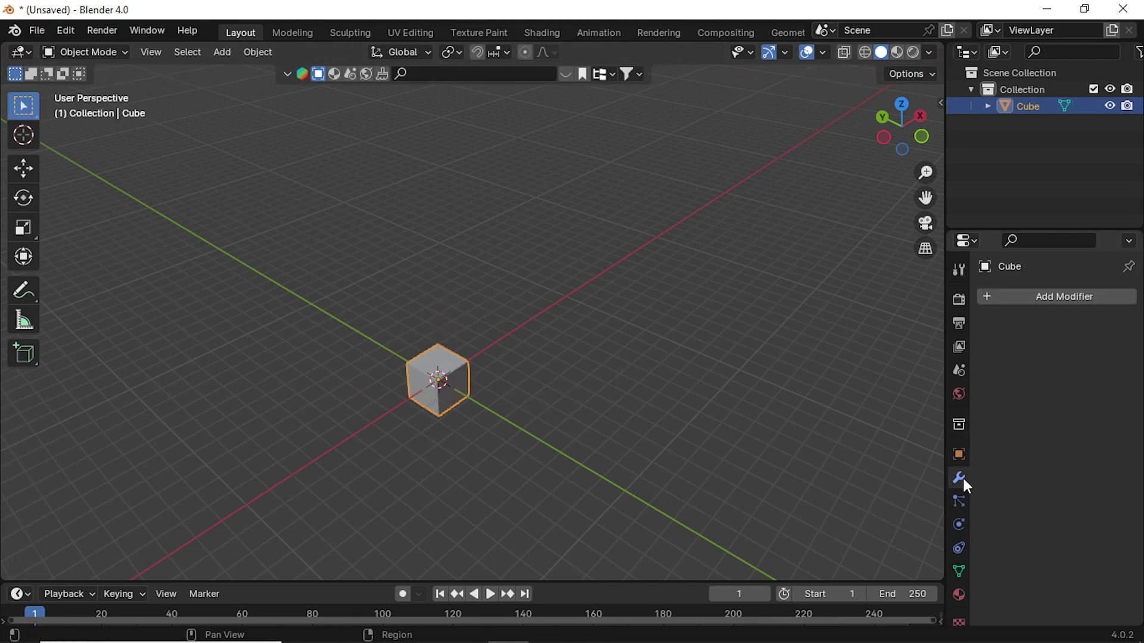
# - Add a Bevel modifier to the cube and remove it again
pyautogui.click(1042, 298)
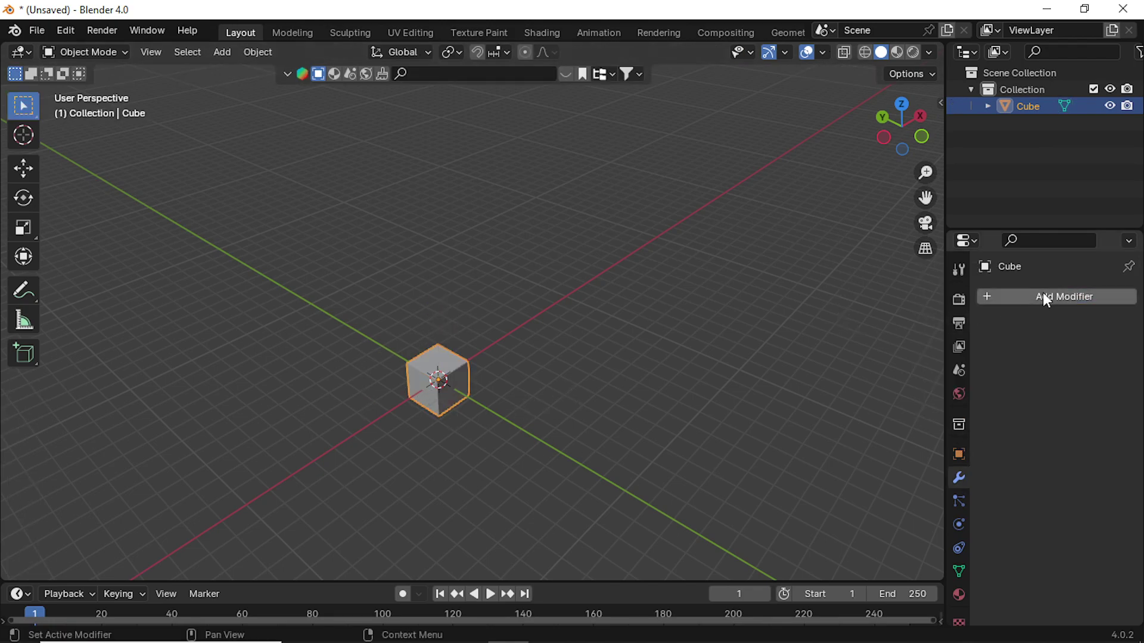
pyautogui.click(1047, 298)
pyautogui.hotkey('ctrl', 'z')
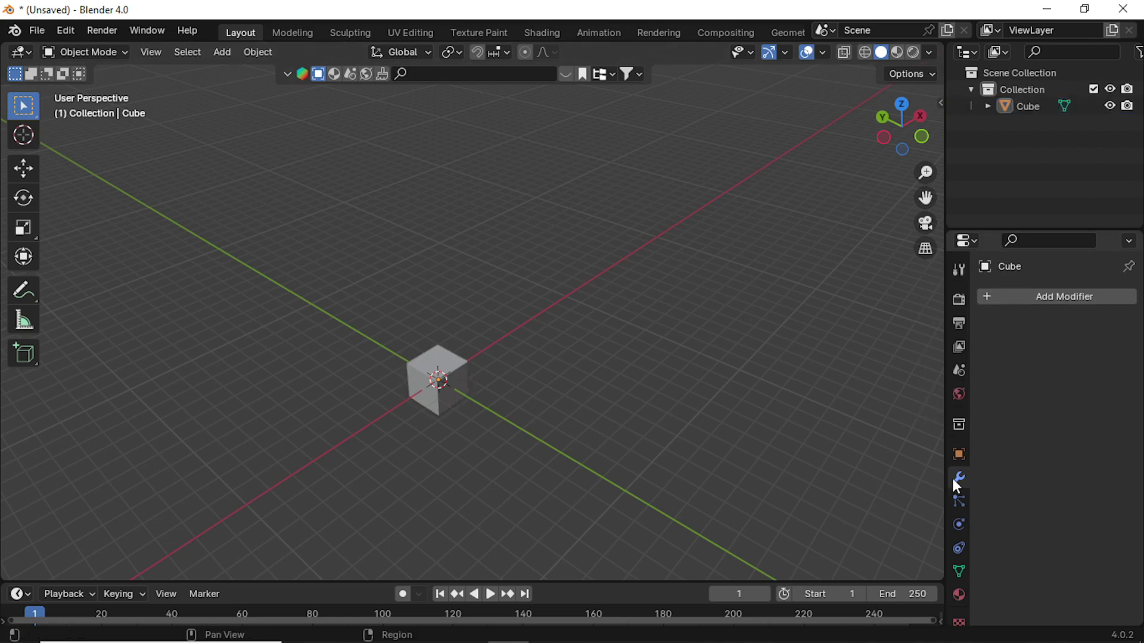
pyautogui.click(1051, 298)
pyautogui.moveTo(965, 347)
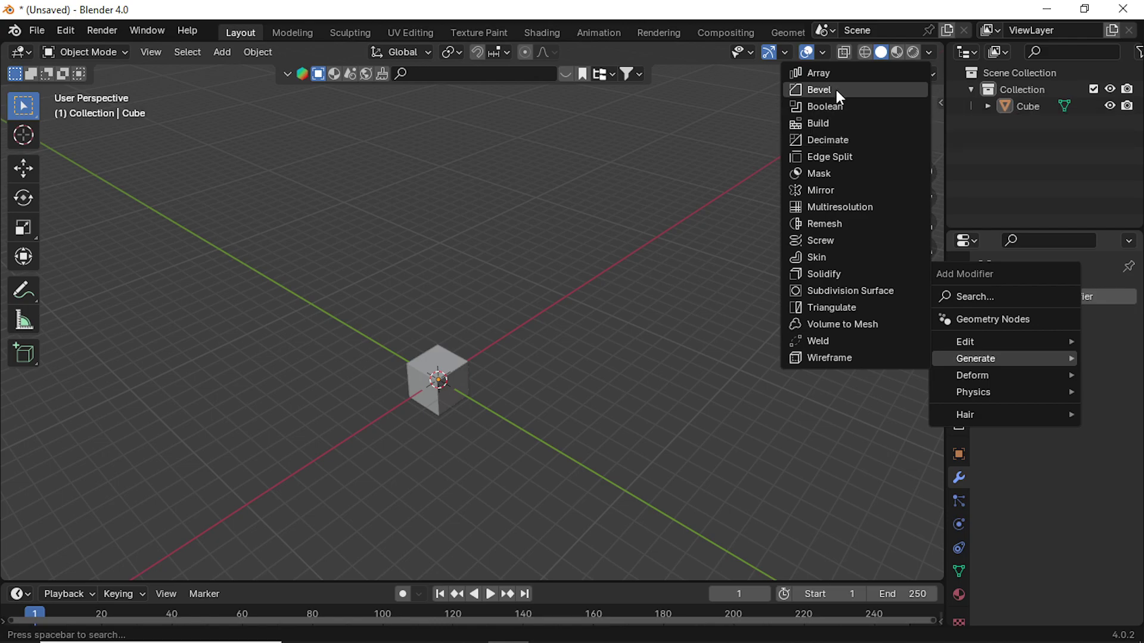
pyautogui.click(835, 89)
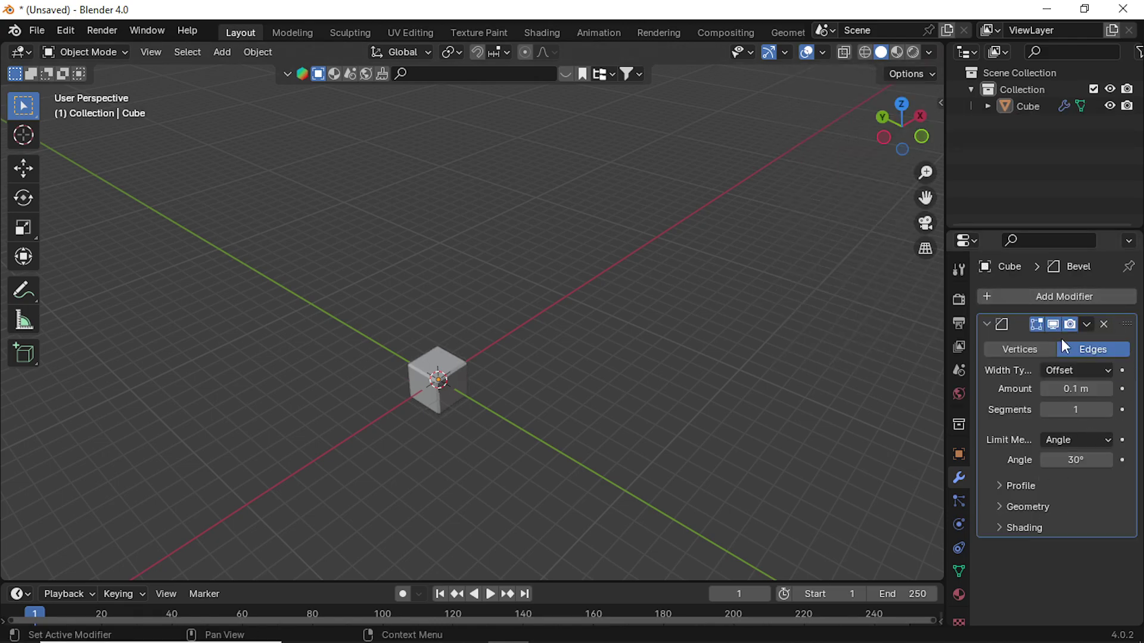
pyautogui.click(1104, 325)
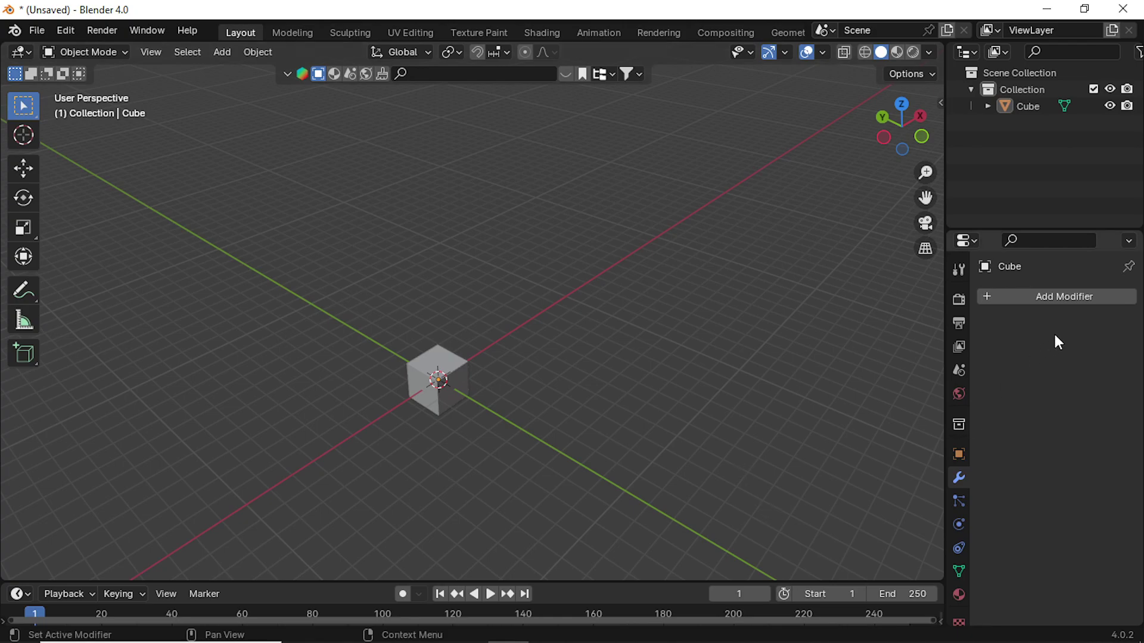
# - Give the cube a Bevel modifier with its default settings
pyautogui.click(1061, 302)
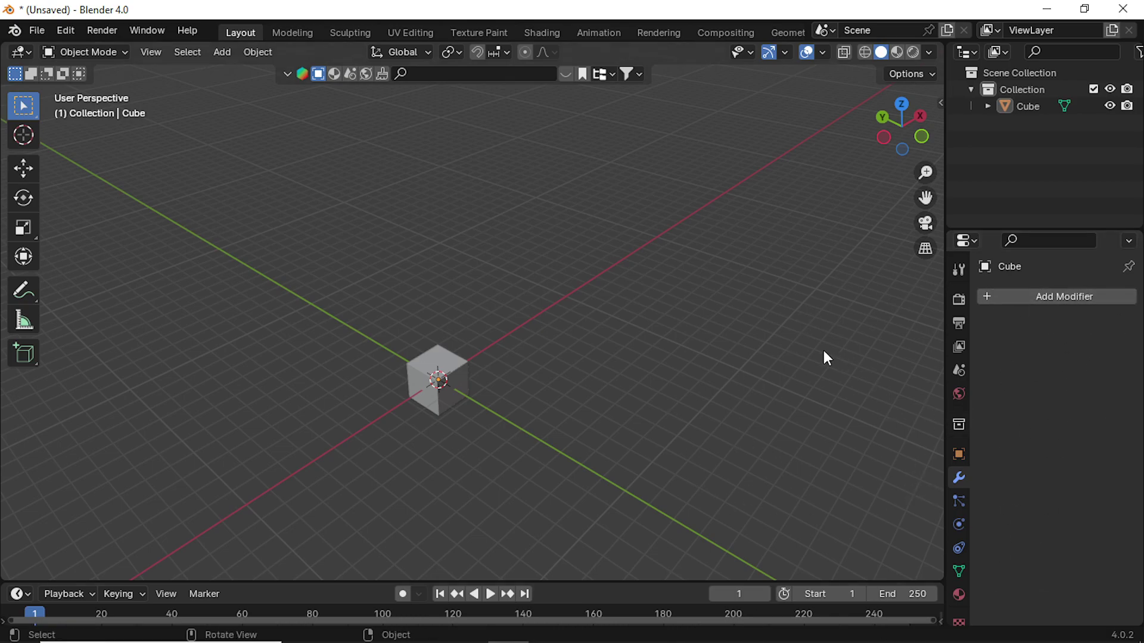
pyautogui.click(1030, 296)
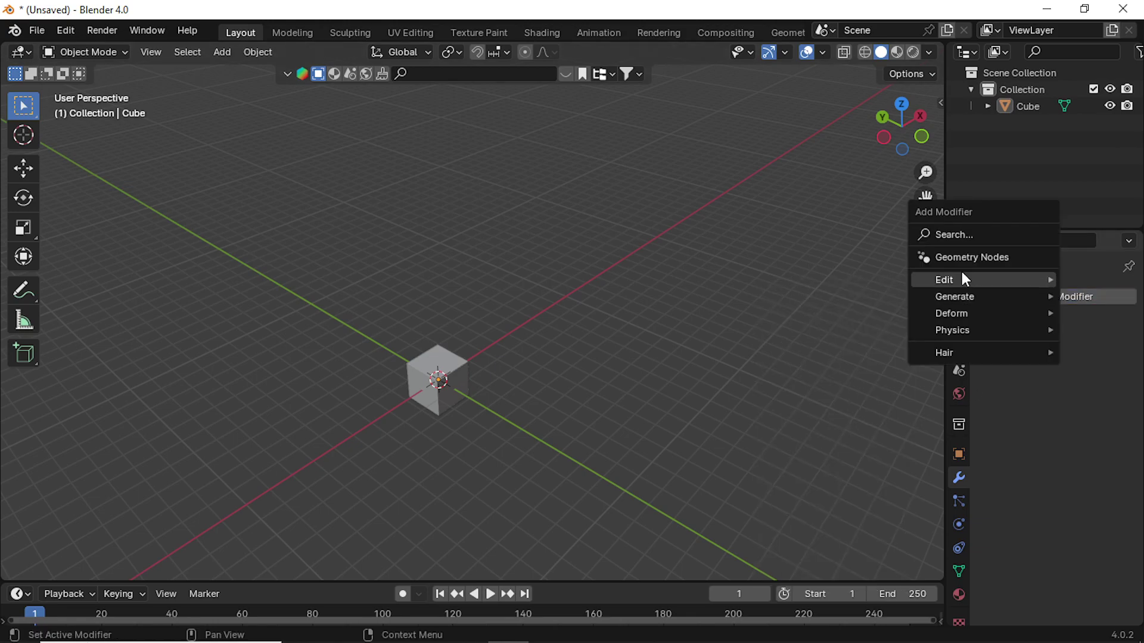
pyautogui.moveTo(943, 289)
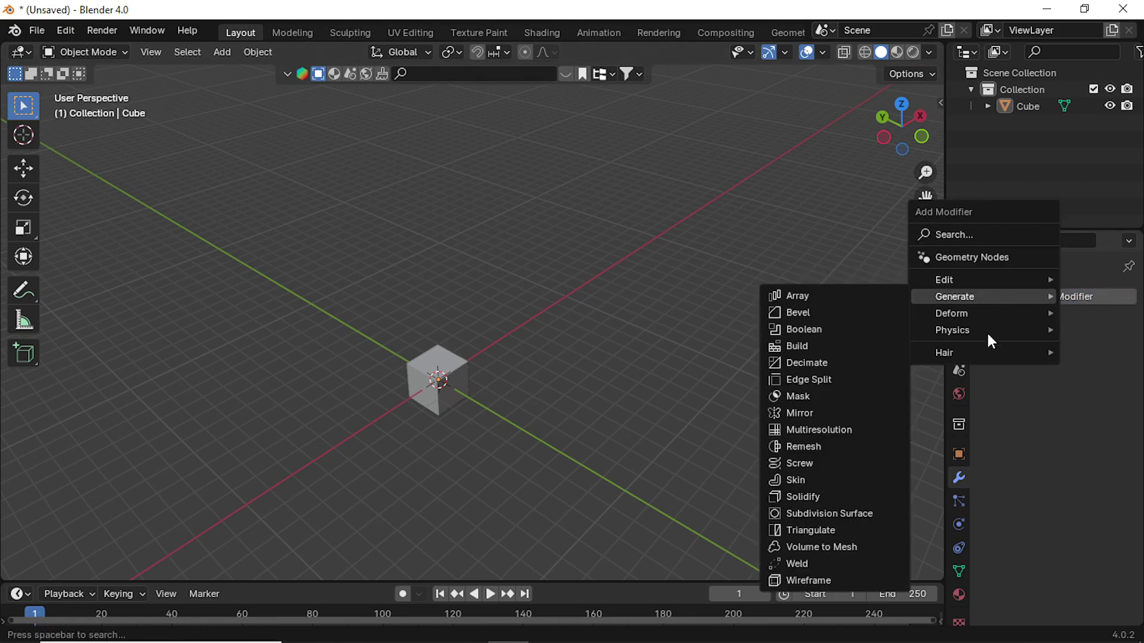
pyautogui.moveTo(988, 296)
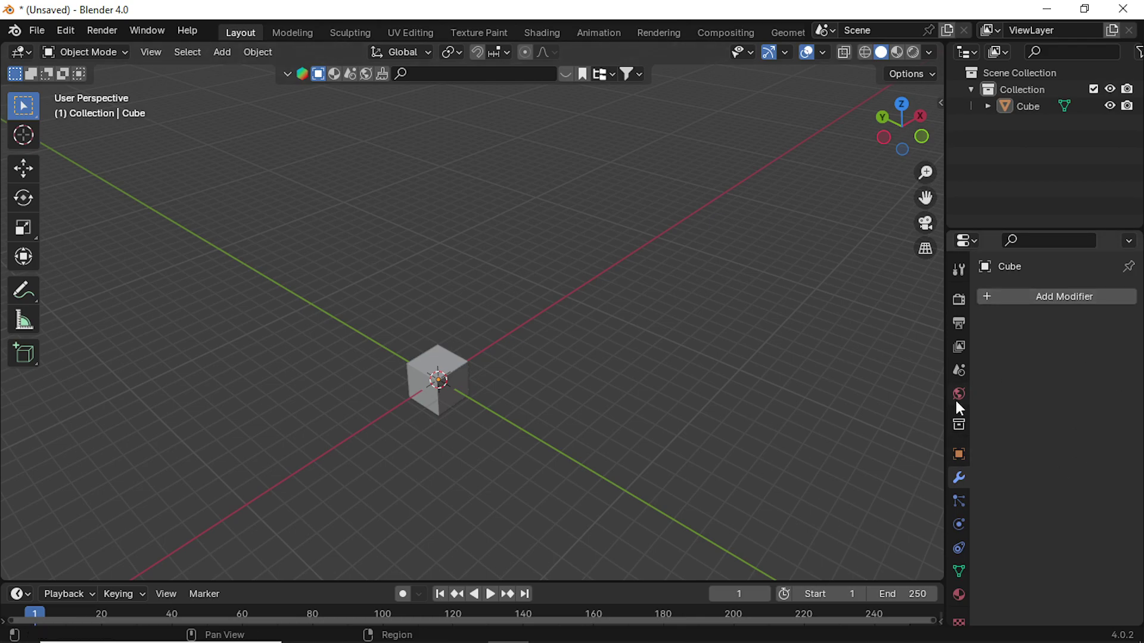
pyautogui.click(1039, 304)
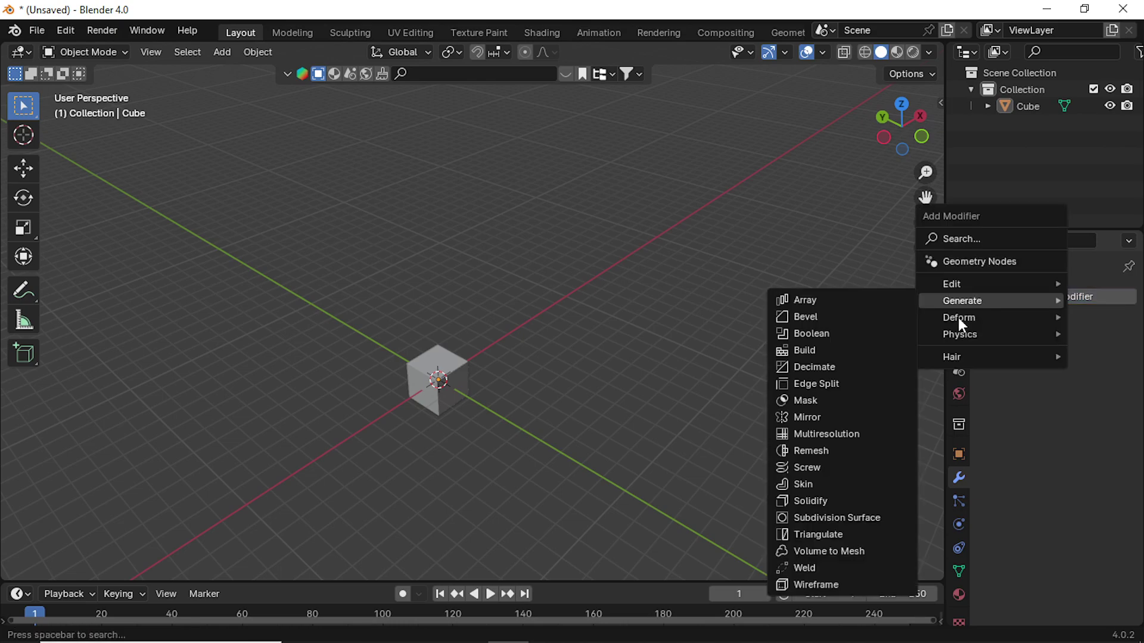
pyautogui.click(810, 316)
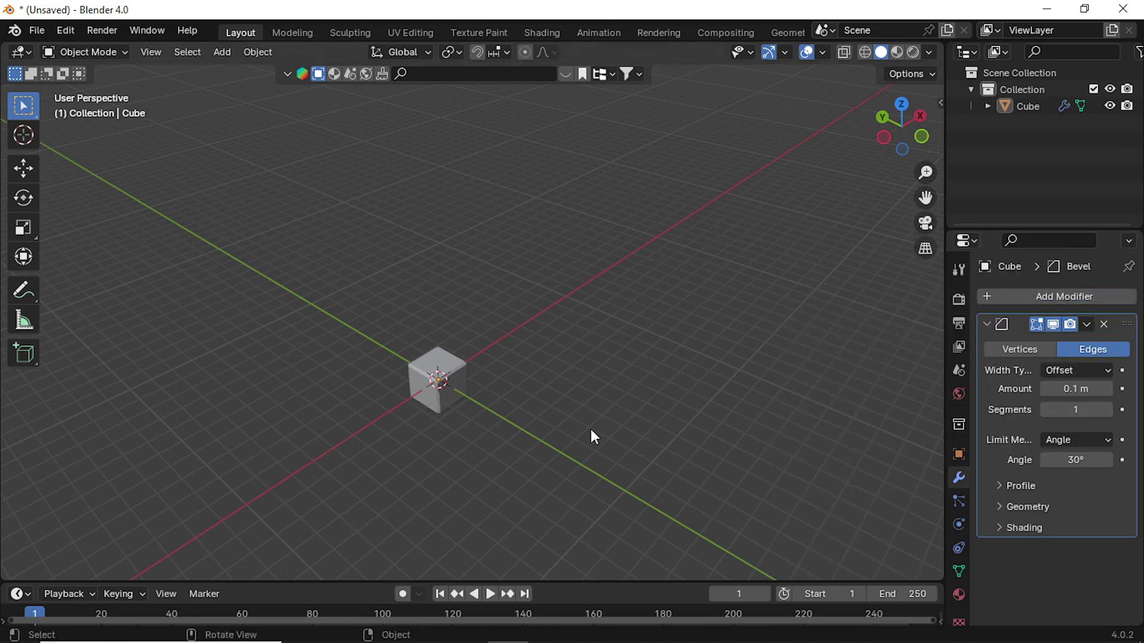
# - Examine the cube's beveled edges and corners up close from several sides
pyautogui.keyDown('shift'); pyautogui.moveTo(566, 452); pyautogui.dragTo(593, 411, button='middle'); pyautogui.keyUp('shift')
pyautogui.scroll(4, 572, 432)
pyautogui.keyDown('shift'); pyautogui.moveTo(553, 451); pyautogui.dragTo(711, 285, button='middle'); pyautogui.keyUp('shift')
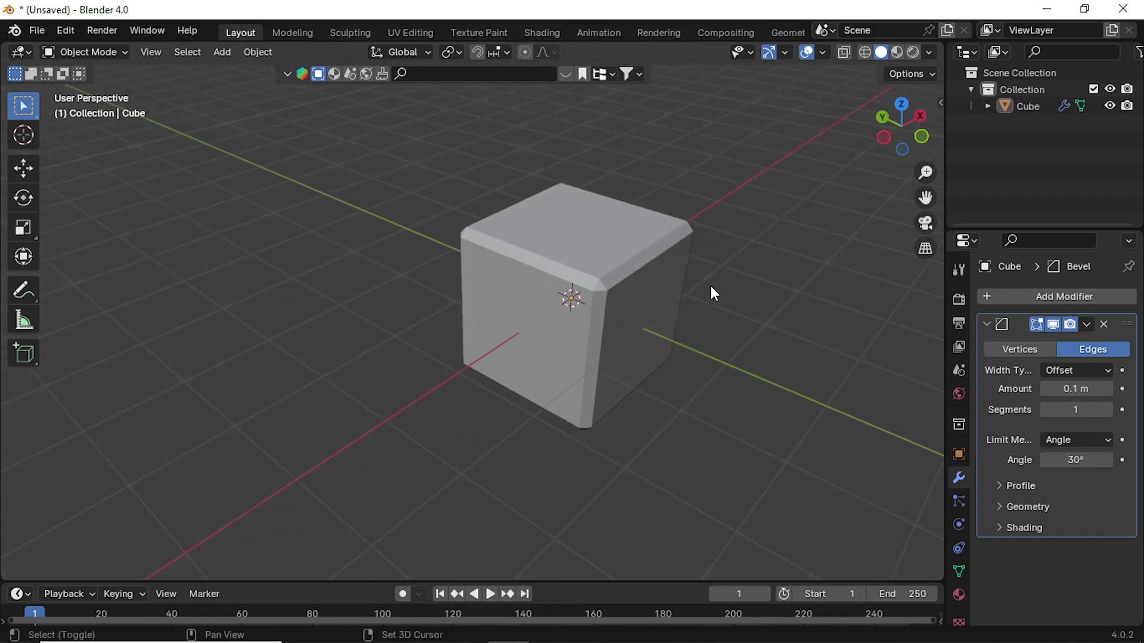
pyautogui.moveTo(631, 261); pyautogui.dragTo(439, 268, button='middle')
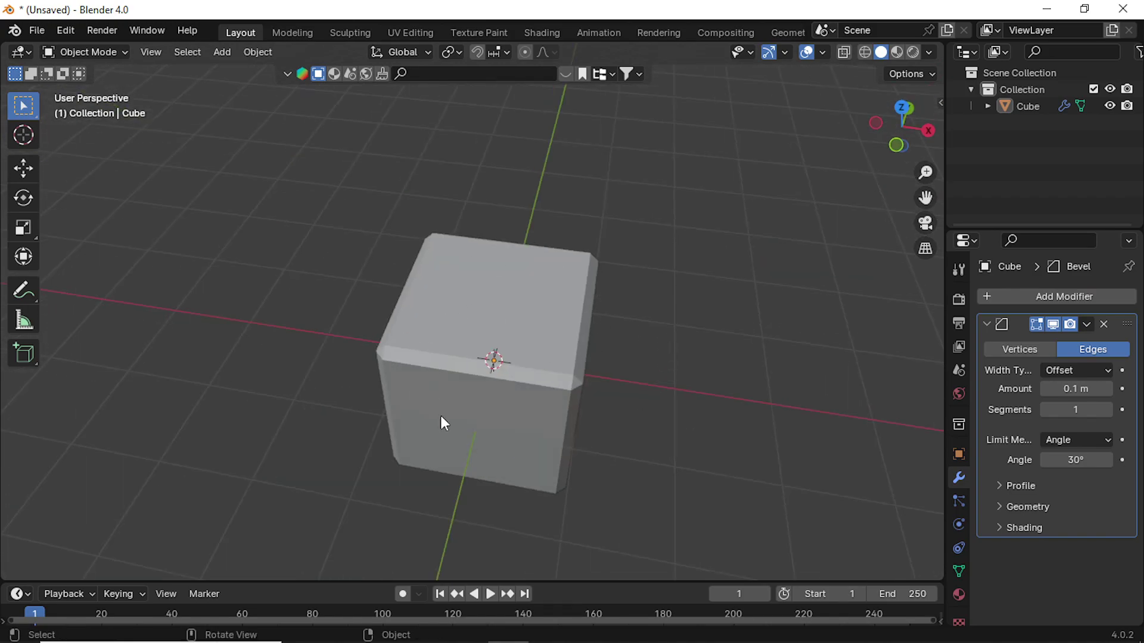
pyautogui.scroll(3, 584, 428)
pyautogui.moveTo(615, 427); pyautogui.dragTo(668, 361, button='middle')
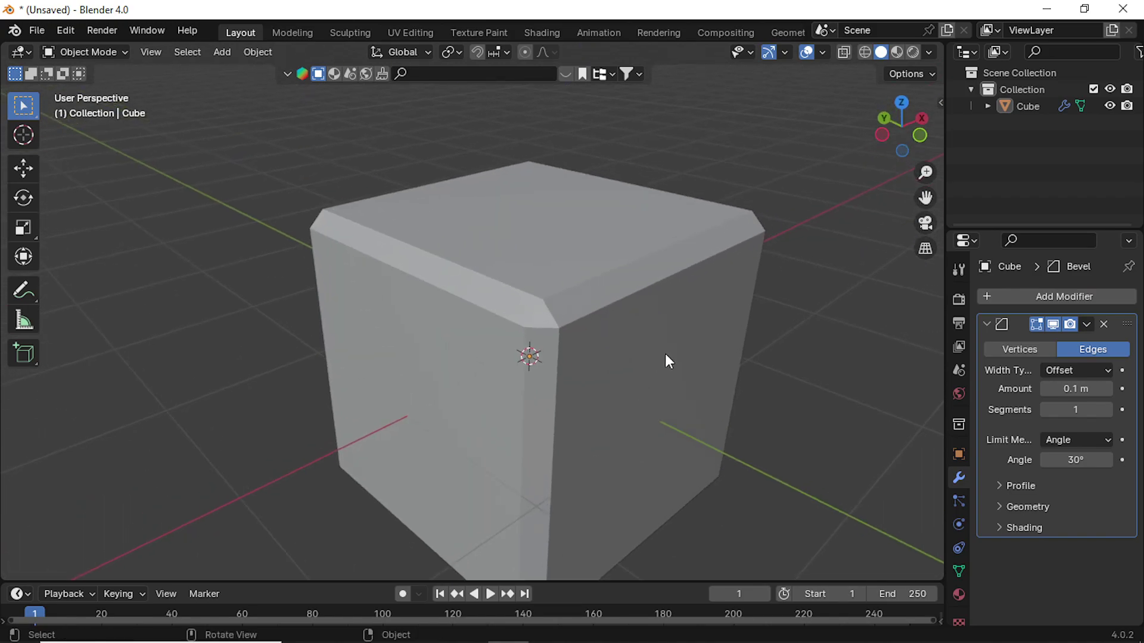
pyautogui.scroll(-3, 518, 345)
pyautogui.moveTo(519, 345); pyautogui.dragTo(786, 381, button='middle')
pyautogui.scroll(5, 622, 397)
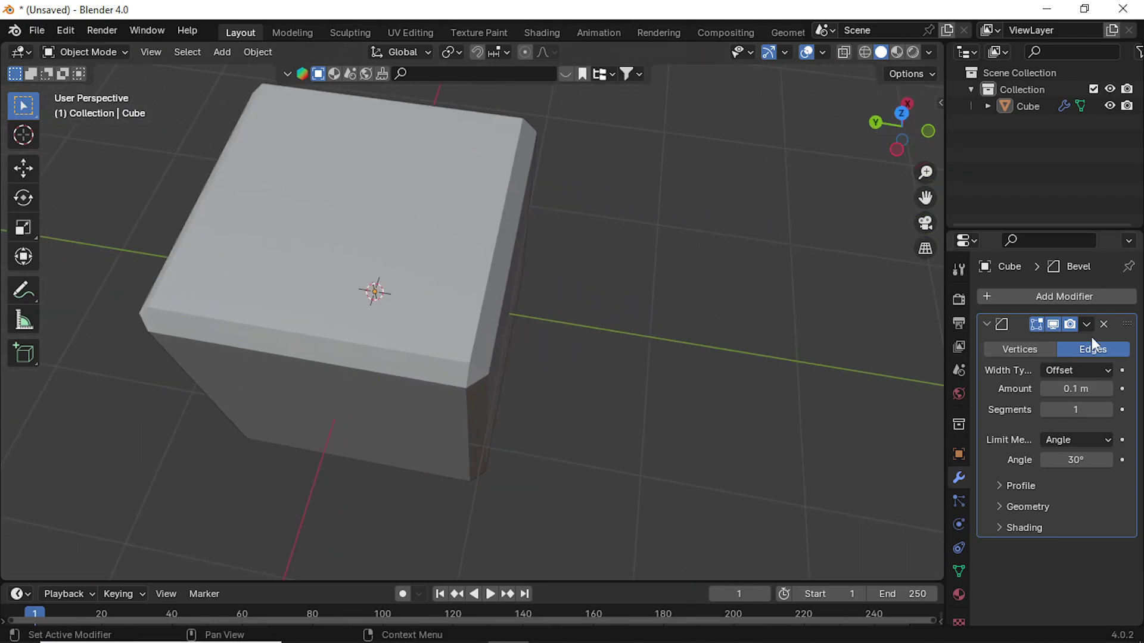
# - Remove the Bevel modifier from the cube and switch the cube to Edit Mode
pyautogui.click(1104, 324)
pyautogui.moveTo(648, 367); pyautogui.dragTo(530, 278, button='middle')
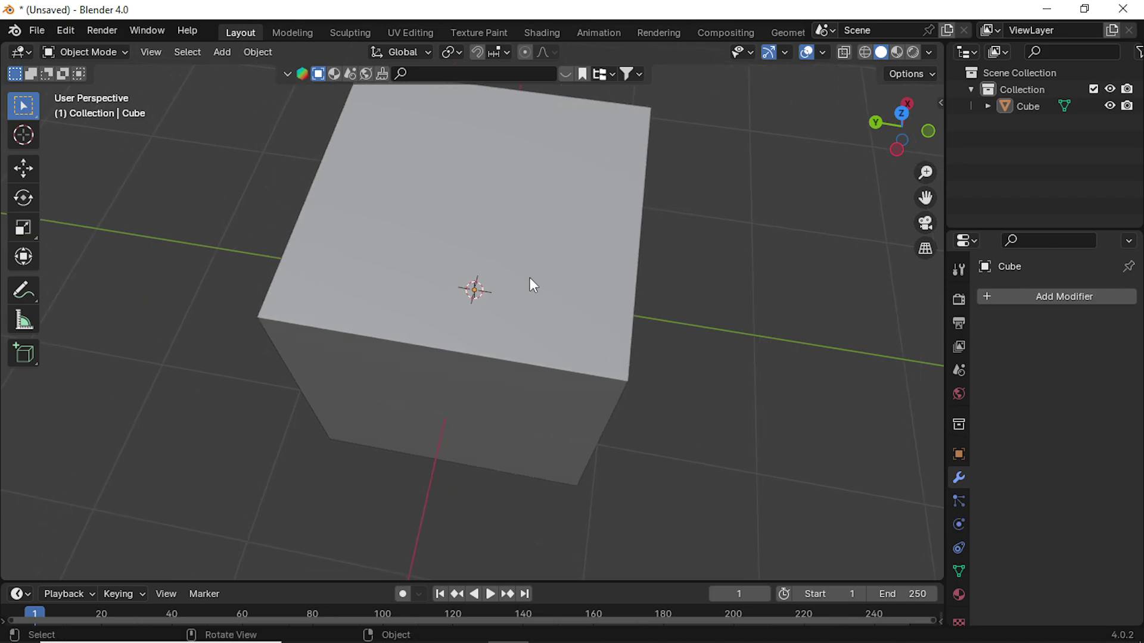
pyautogui.press('Tab')
pyautogui.scroll(-2, 530, 278)
# - In edge selection, bevel one upper edge of the cube by about 0.455 m and expand the bevel's settings
pyautogui.click(572, 310)
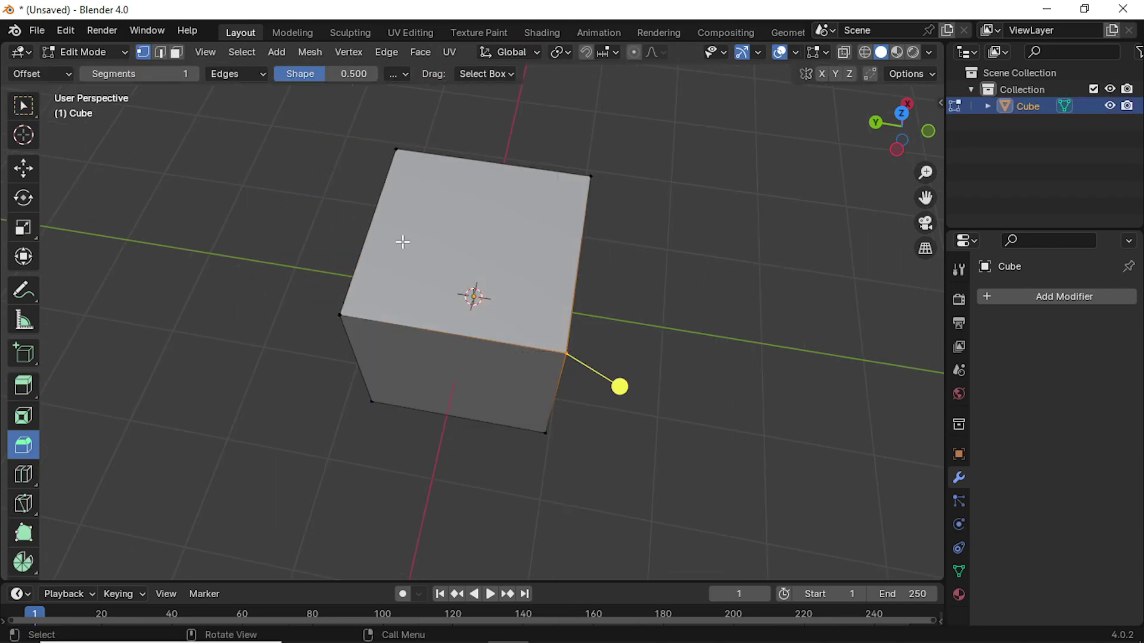
pyautogui.click(160, 54)
pyautogui.click(630, 311)
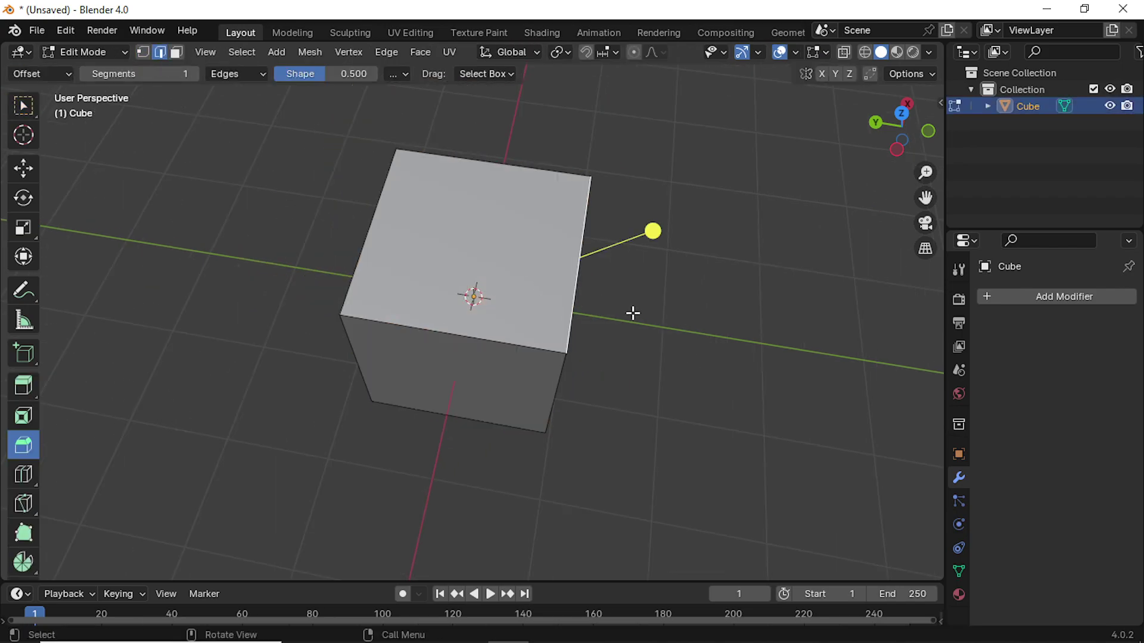
pyautogui.moveTo(630, 311); pyautogui.dragTo(575, 262, button='middle')
pyautogui.moveTo(575, 262); pyautogui.dragTo(511, 320)
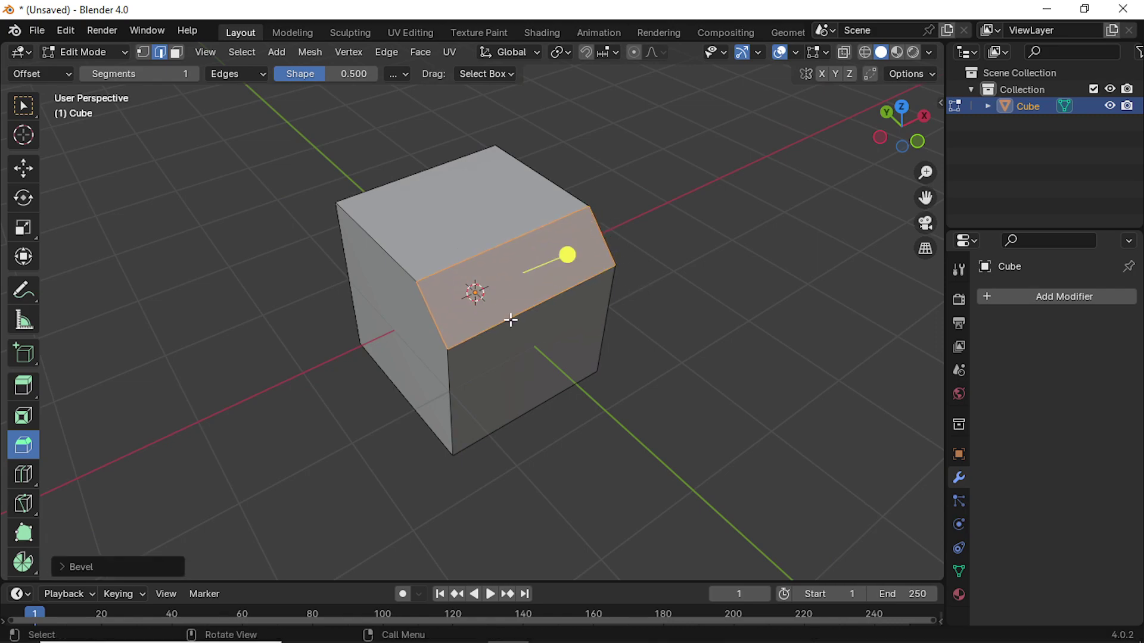
pyautogui.moveTo(411, 366); pyautogui.dragTo(260, 487, button='middle')
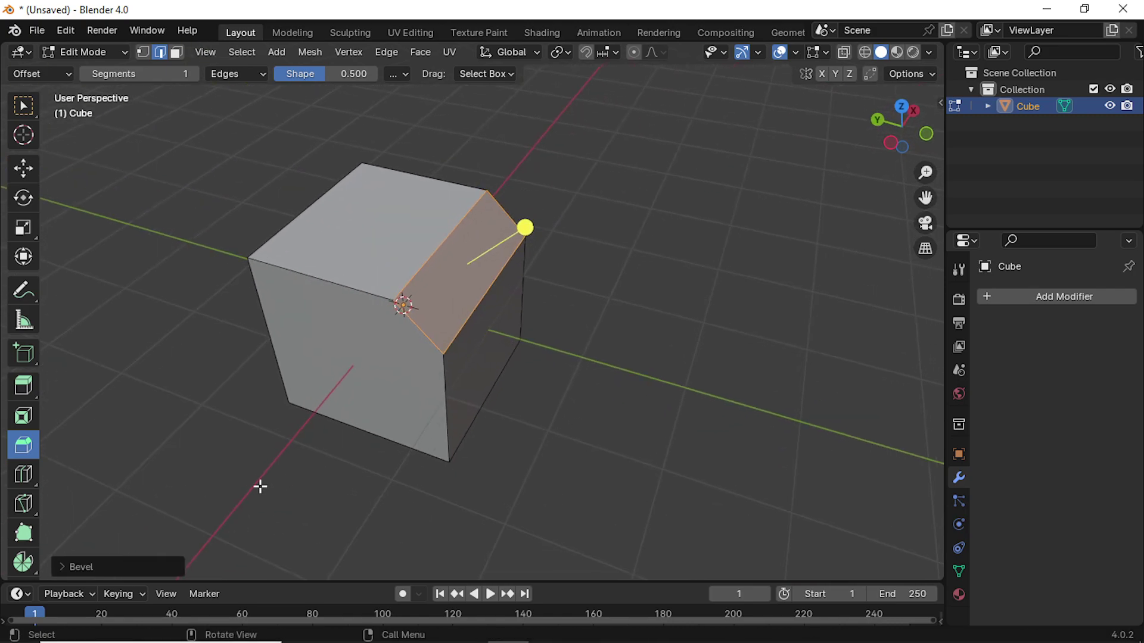
pyautogui.click(128, 566)
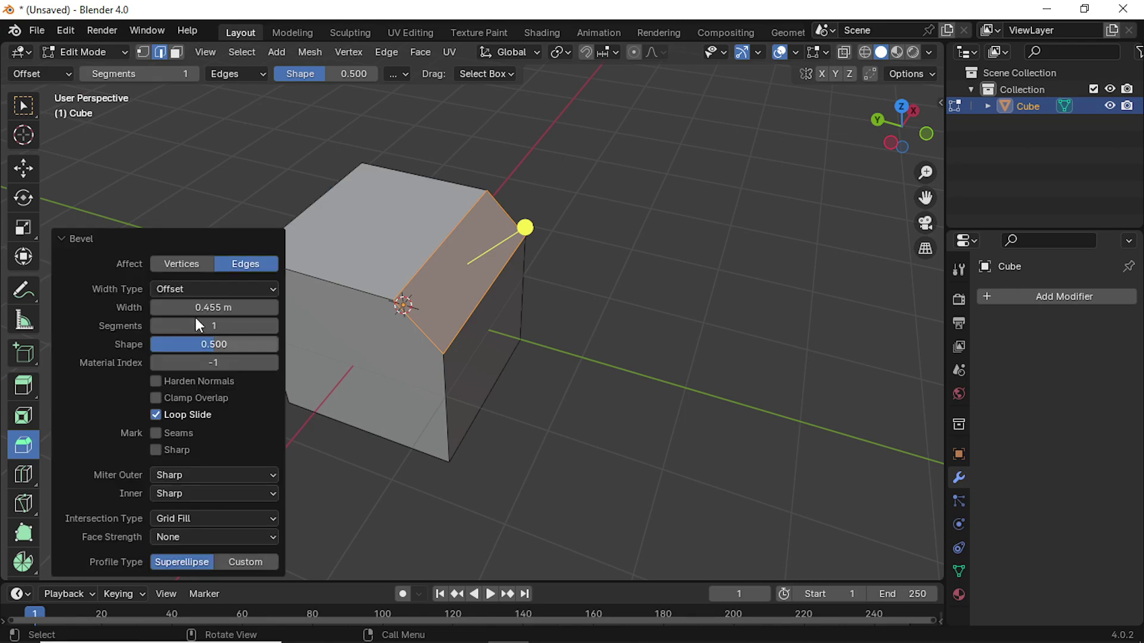
# - Compare the bevel affecting Vertices with the bevel affecting Edges, finishing on Edges
pyautogui.click(191, 265)
pyautogui.click(229, 262)
pyautogui.click(204, 263)
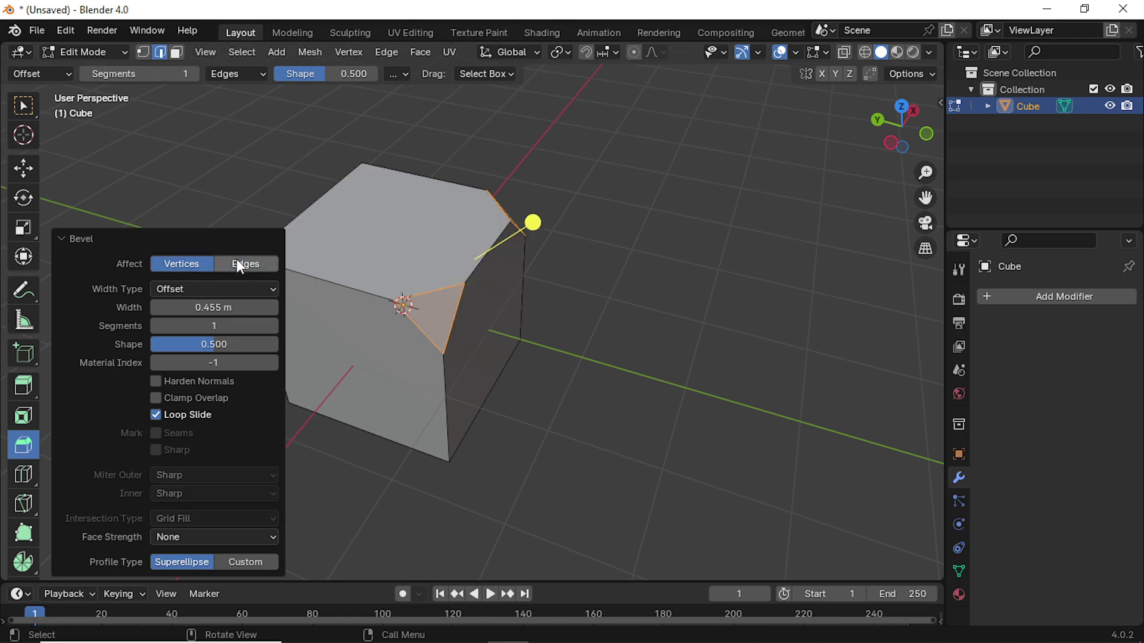
pyautogui.click(240, 262)
pyautogui.click(202, 263)
pyautogui.click(254, 259)
pyautogui.click(190, 262)
pyautogui.click(230, 262)
pyautogui.click(200, 264)
pyautogui.click(245, 264)
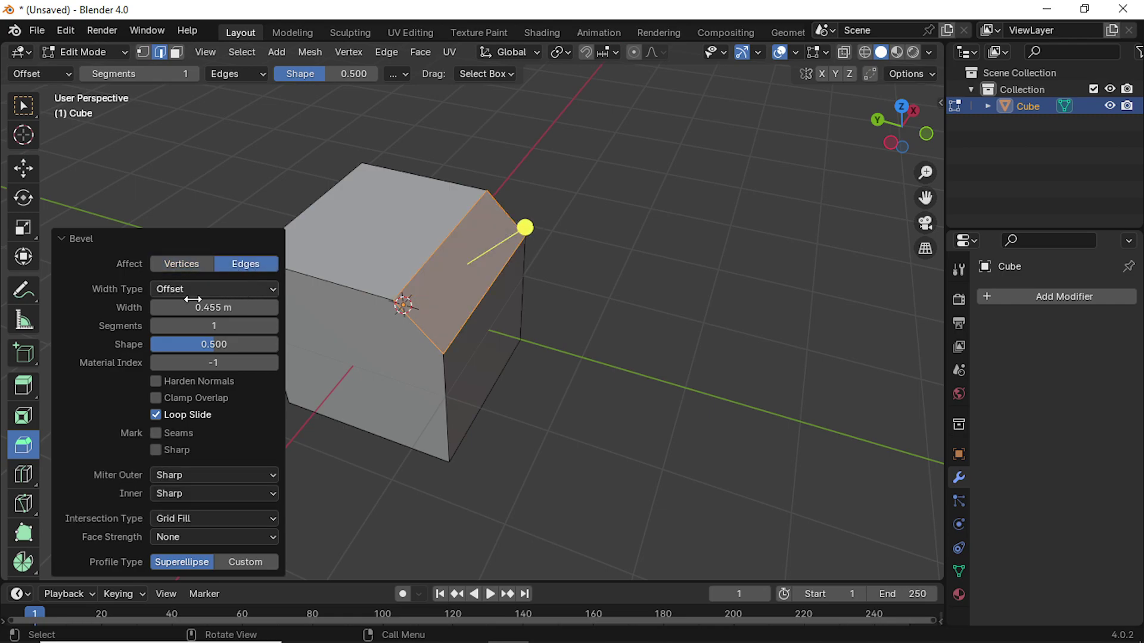
# - Set the bevel's width to 0.735 m, its segments to 30 and its shape to 0.513
pyautogui.moveTo(213, 310); pyautogui.dragTo(290, 310)
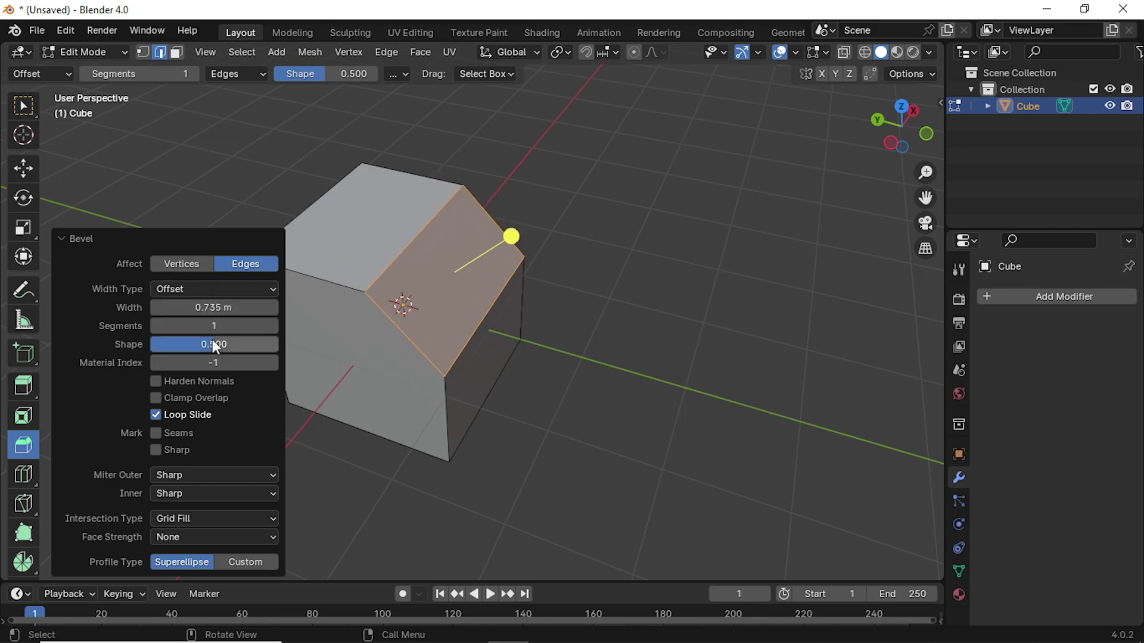
pyautogui.moveTo(210, 328); pyautogui.dragTo(295, 328)
pyautogui.moveTo(213, 342)
pyautogui.mouseDown()
pyautogui.moveTo(170, 342)
pyautogui.moveTo(273, 342)
pyautogui.moveTo(189, 342)
pyautogui.moveTo(227, 342)
pyautogui.moveTo(215, 342)
pyautogui.mouseUp()
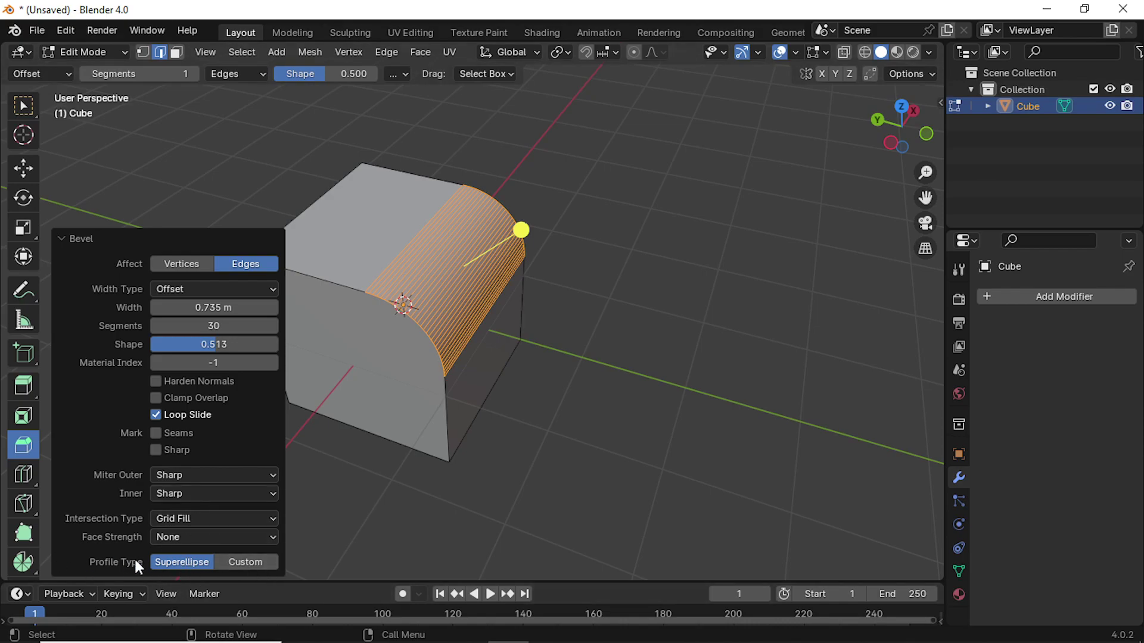
# - Try a Custom bevel profile with the Support Loops preset and move a point of its curve
pyautogui.click(263, 564)
pyautogui.click(153, 442)
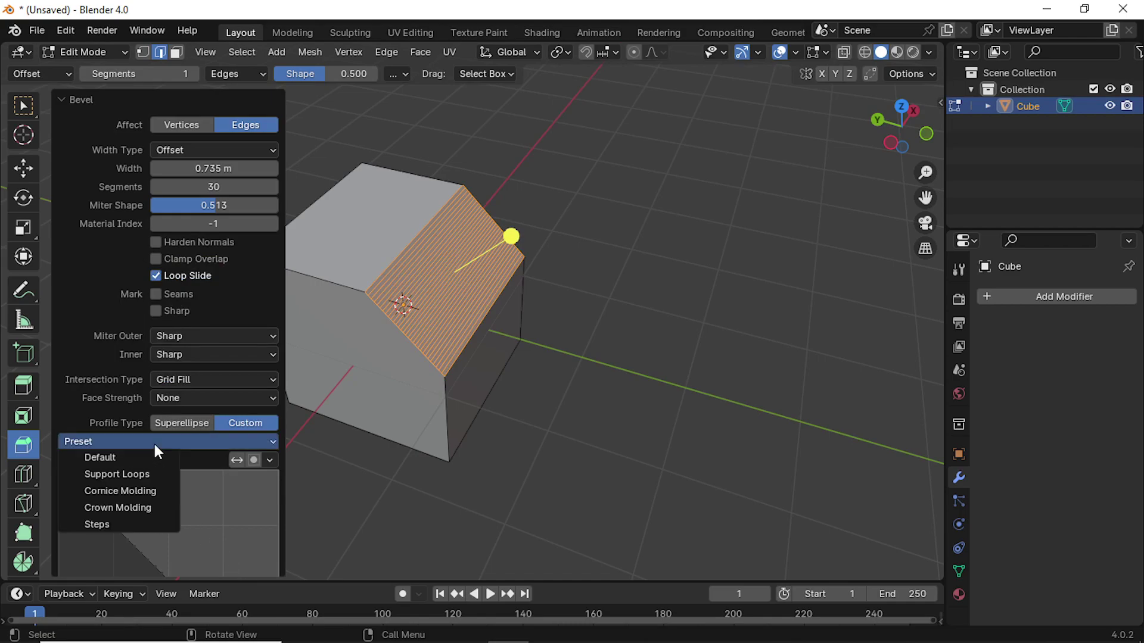
pyautogui.click(128, 474)
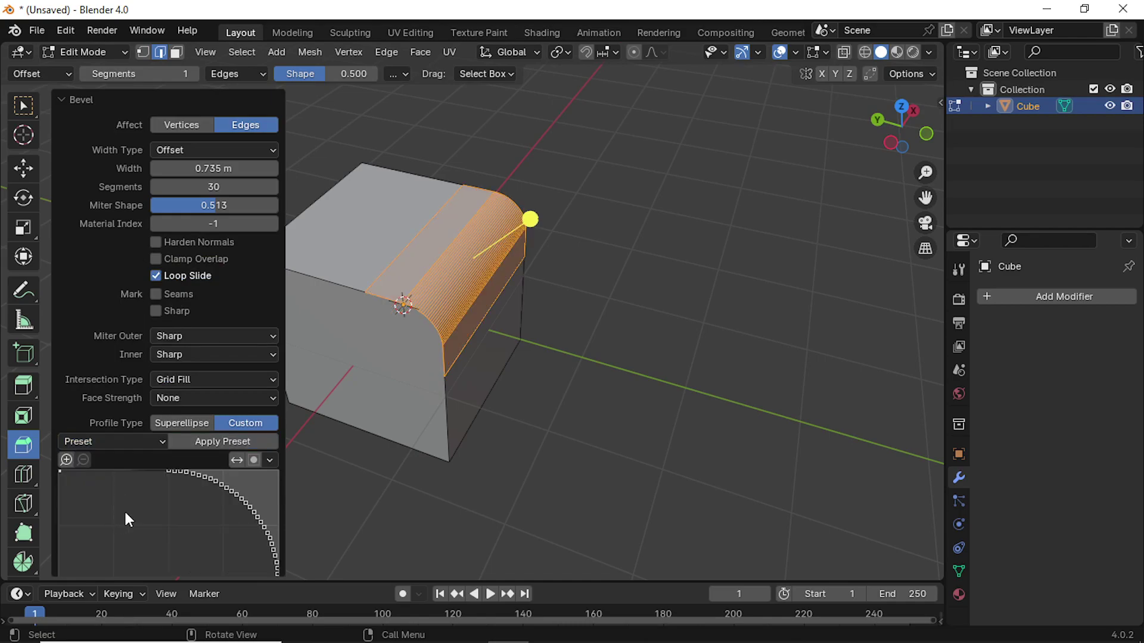
pyautogui.moveTo(161, 497); pyautogui.dragTo(151, 505)
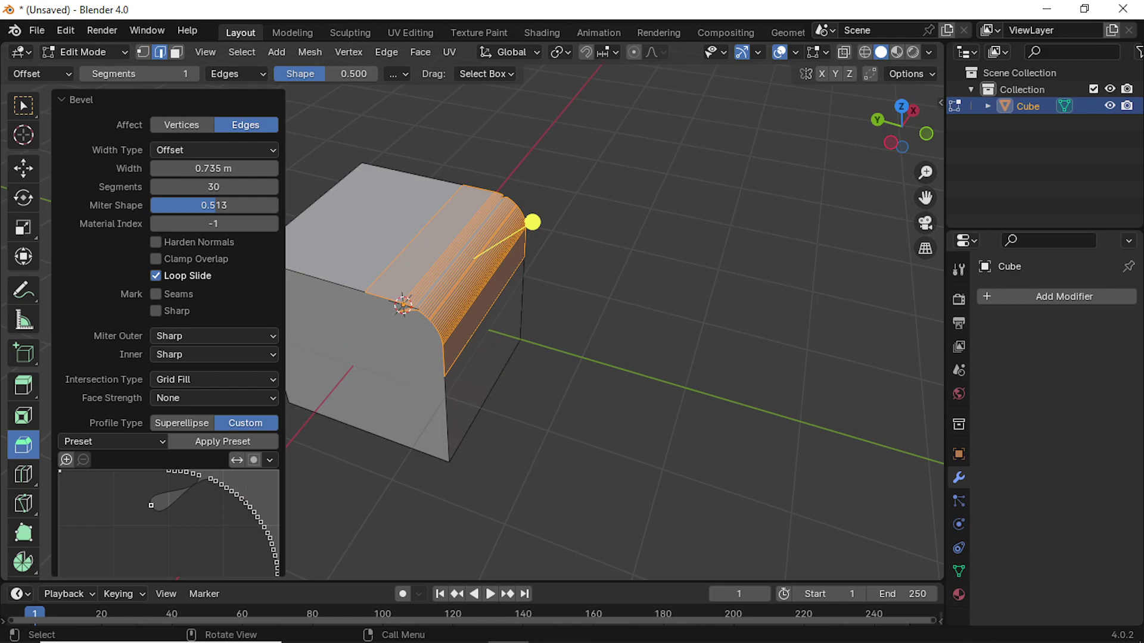
# - Try the Crown Molding profile preset on the bevel and reshape its curve by moving several points
pyautogui.click(152, 442)
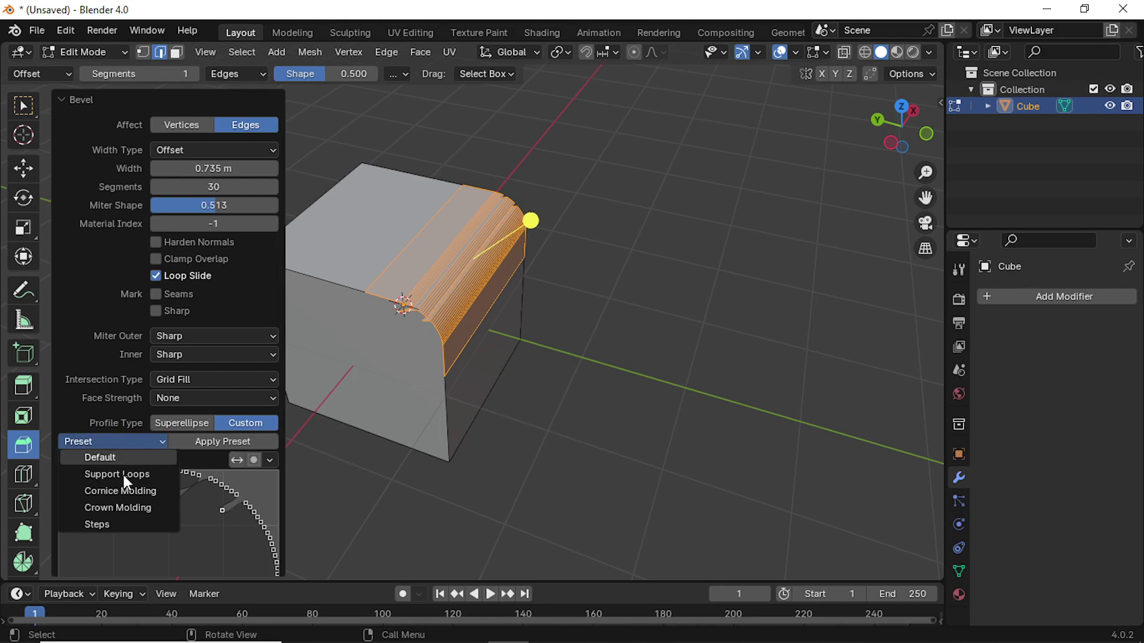
pyautogui.click(122, 500)
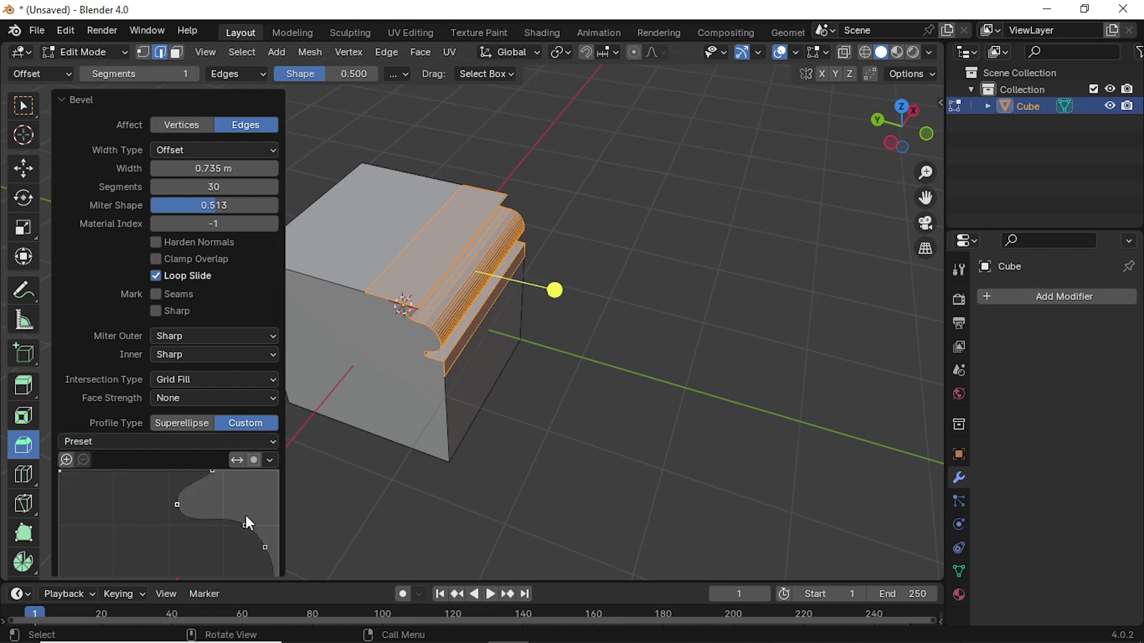
pyautogui.moveTo(245, 517); pyautogui.dragTo(229, 545)
pyautogui.moveTo(212, 470); pyautogui.dragTo(178, 518)
# - Return the bevel's profile type to Superellipse
pyautogui.click(182, 442)
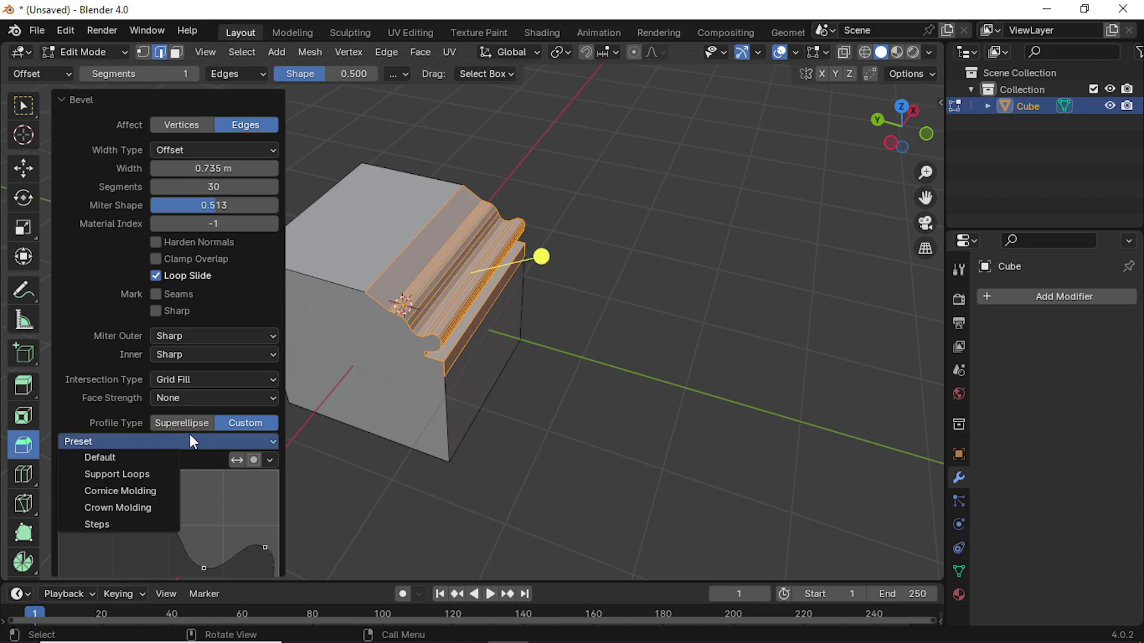
pyautogui.click(175, 430)
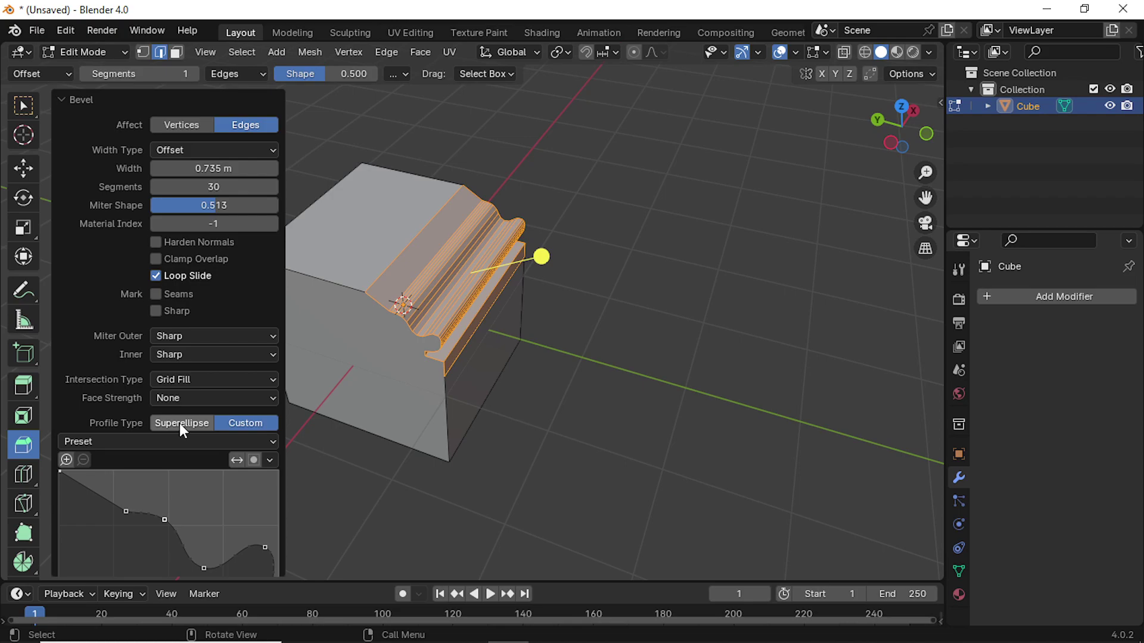
pyautogui.click(180, 423)
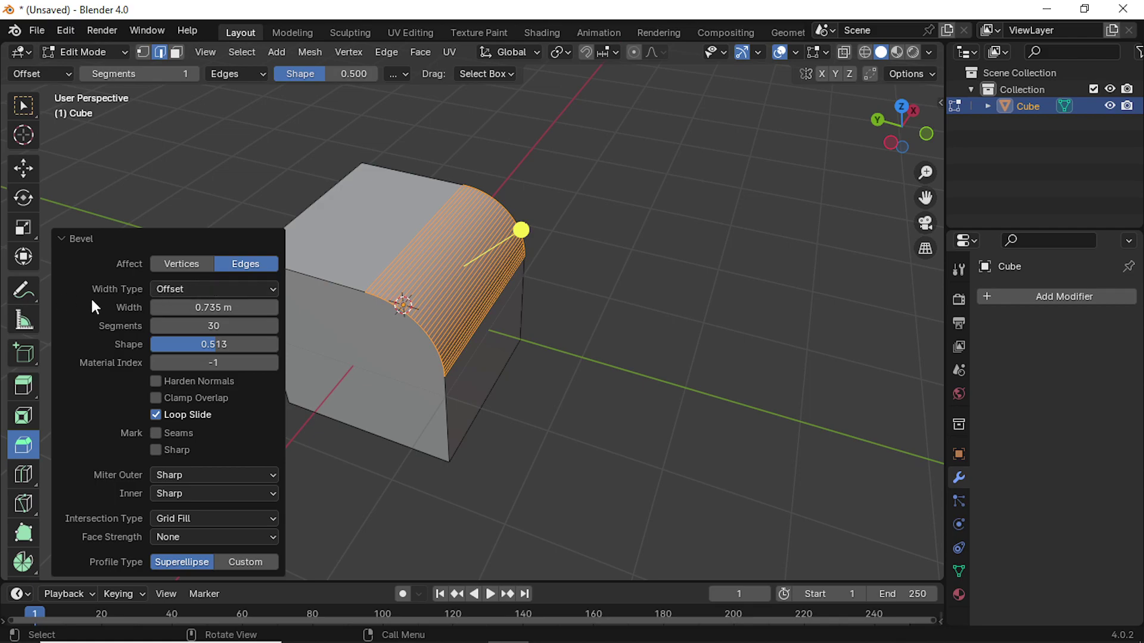
# - Try the Width, Depth, Percent and Absolute width types on the bevel and return the width type to Offset
pyautogui.click(203, 290)
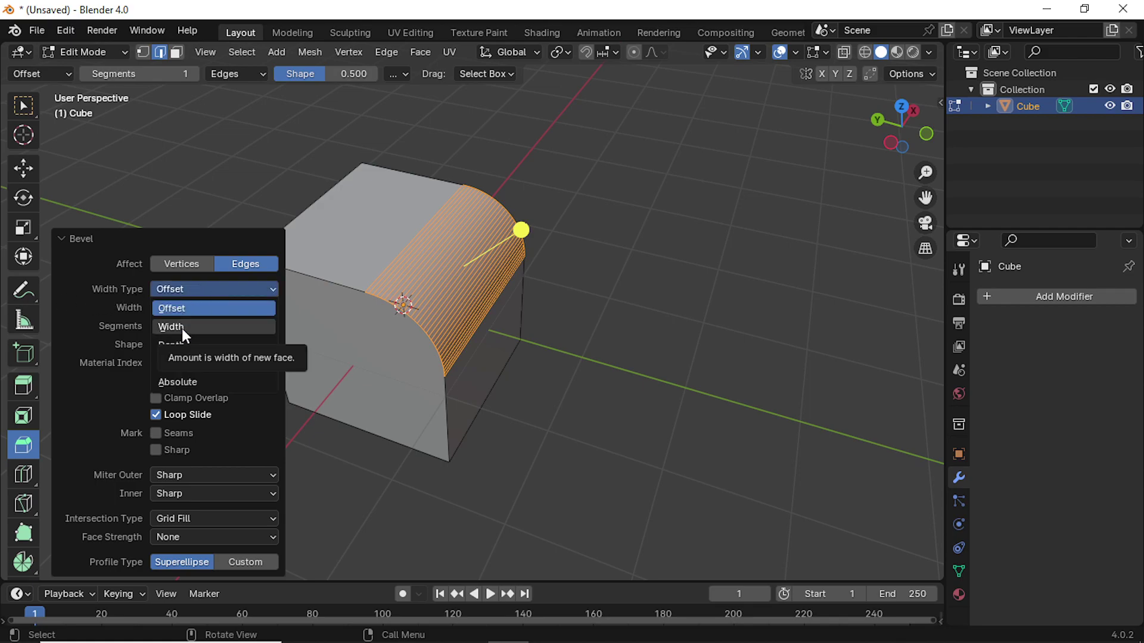
pyautogui.click(174, 327)
pyautogui.click(214, 292)
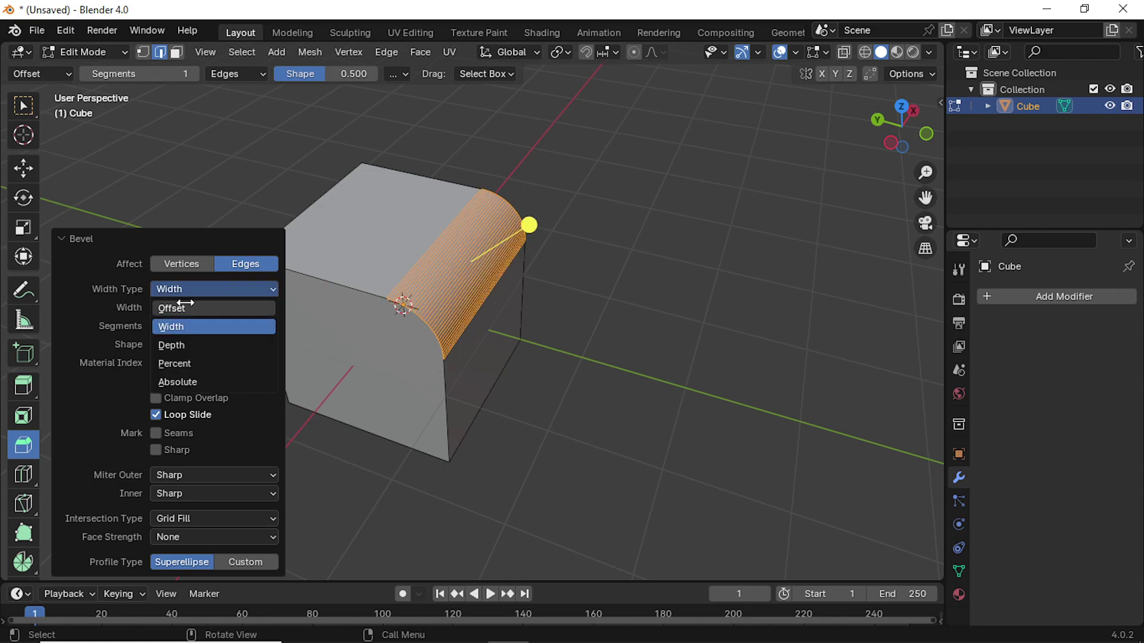
pyautogui.click(181, 307)
pyautogui.click(213, 290)
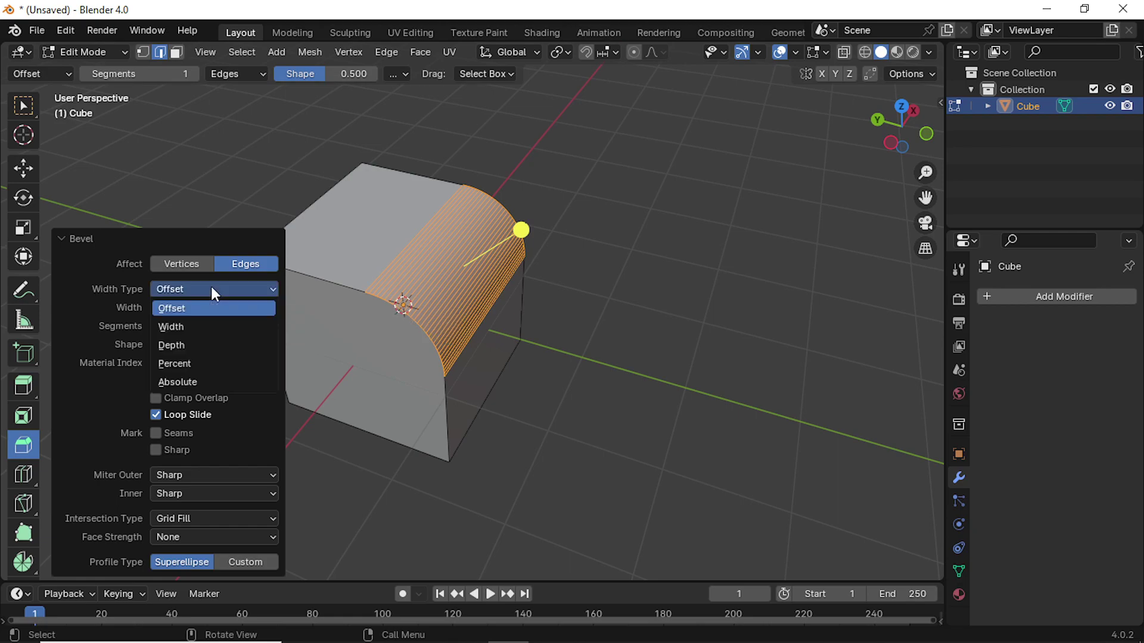
pyautogui.click(177, 327)
pyautogui.click(213, 291)
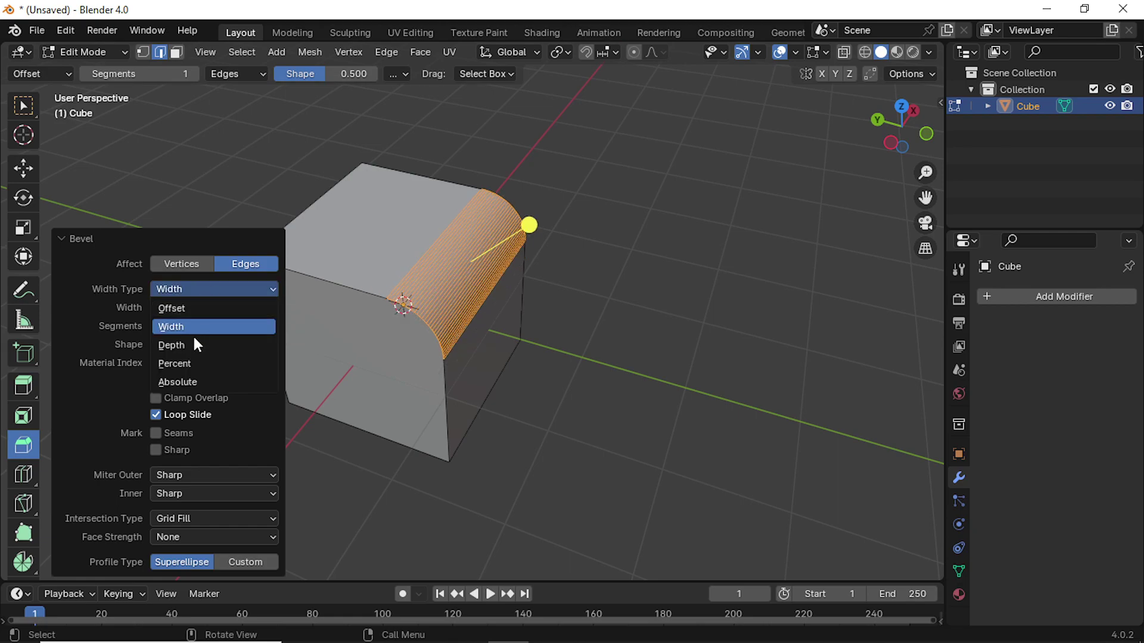
pyautogui.click(191, 345)
pyautogui.click(214, 291)
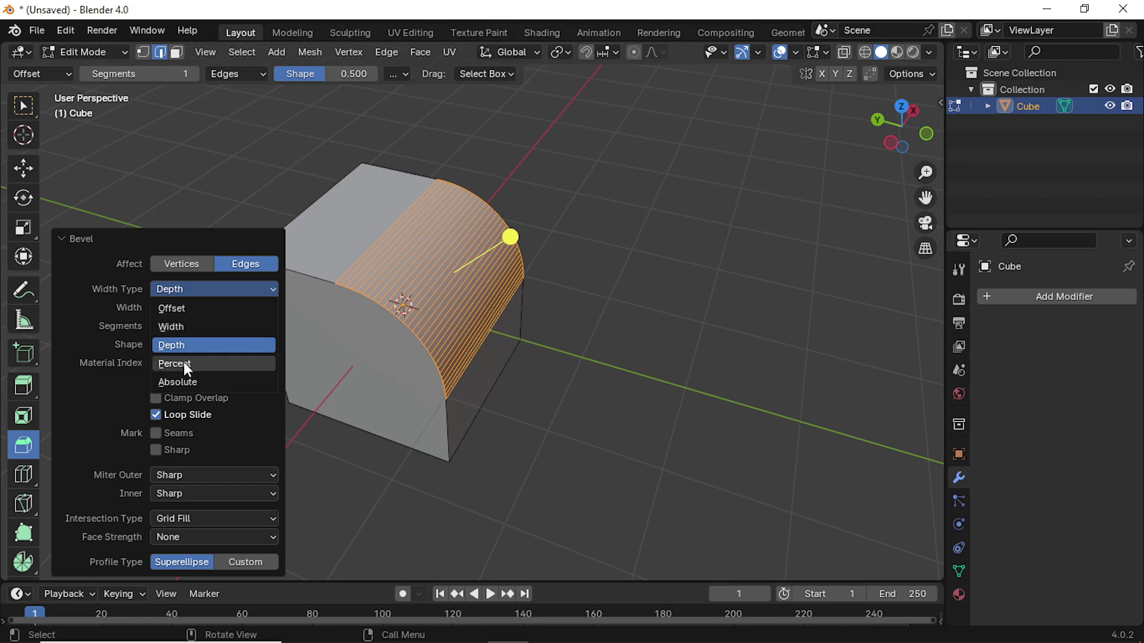
pyautogui.click(183, 364)
pyautogui.click(214, 289)
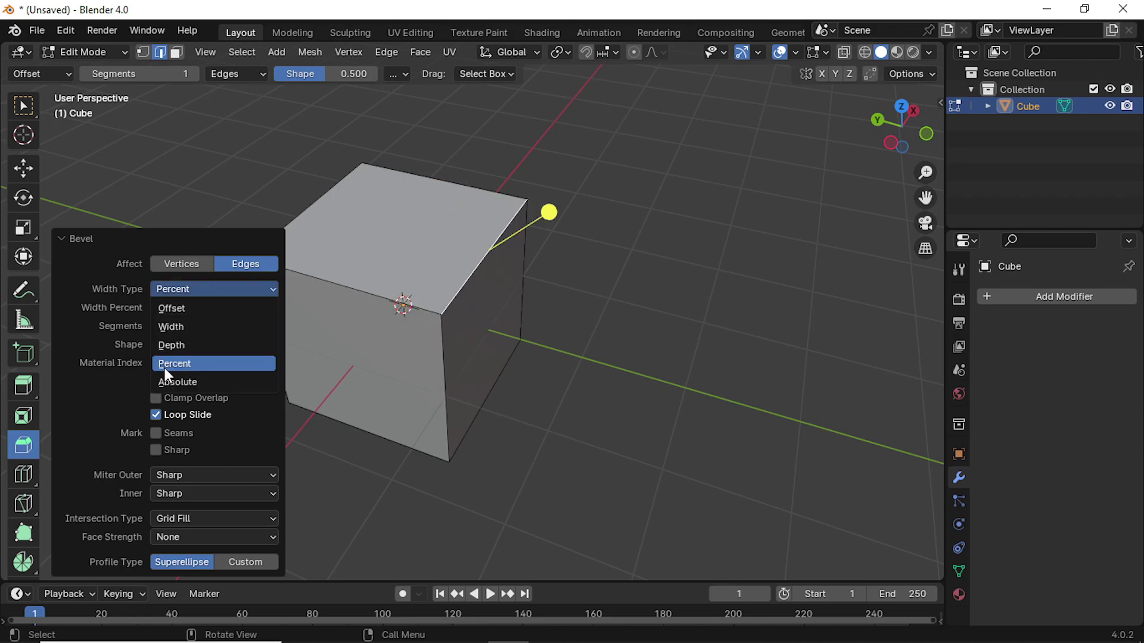
pyautogui.click(170, 382)
pyautogui.click(194, 289)
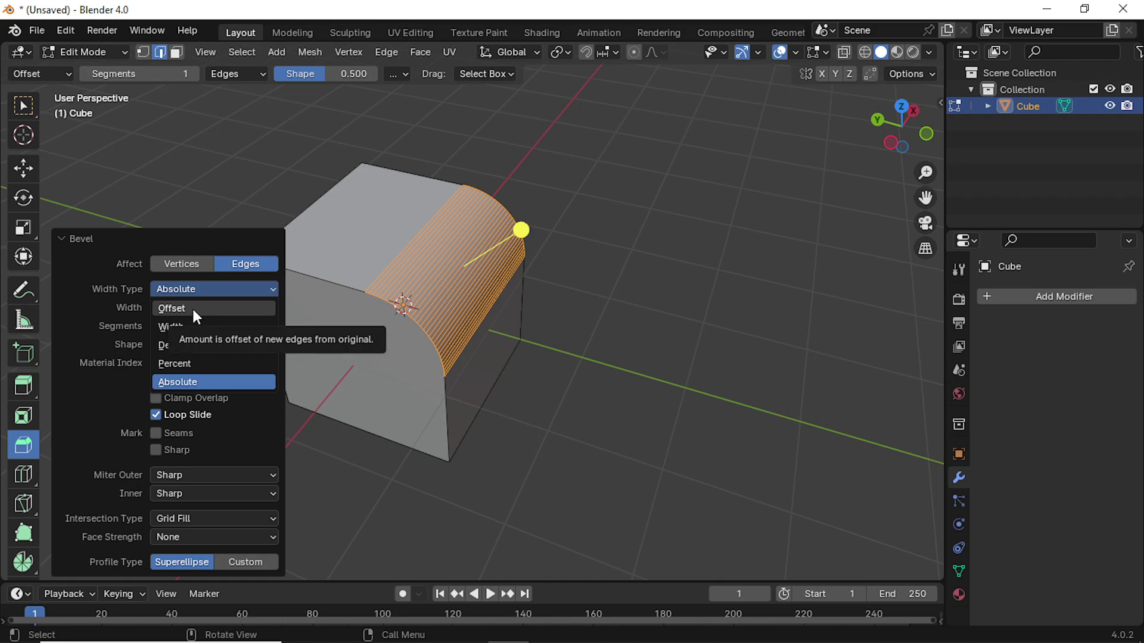
pyautogui.click(191, 306)
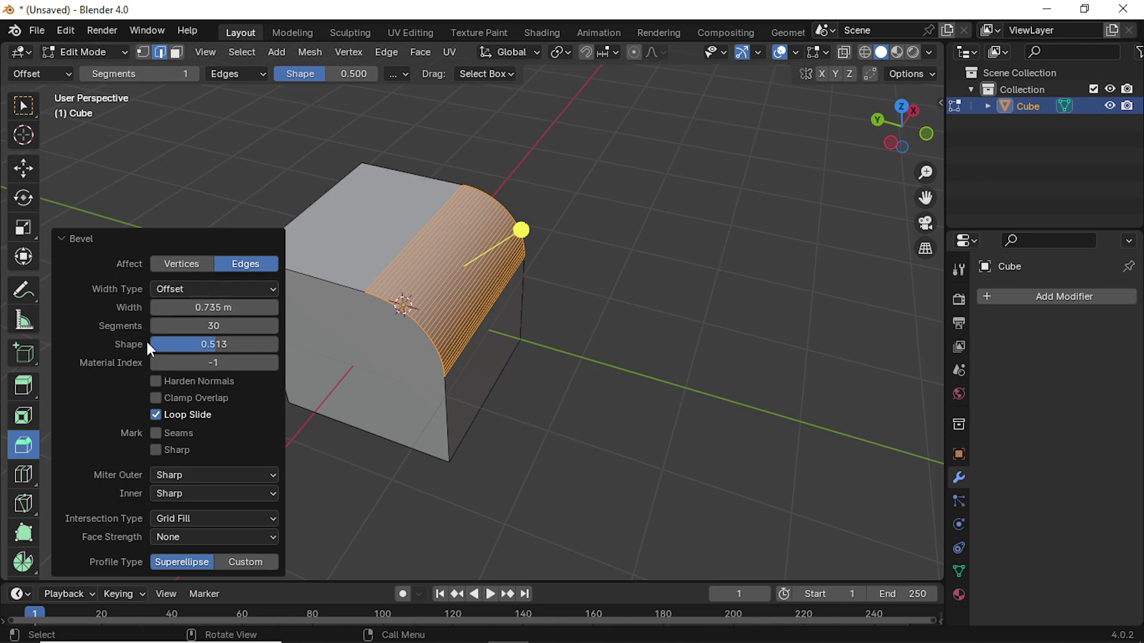
# - Increase the bevel's width to about 2.18 m and reset it to 0 m
pyautogui.moveTo(200, 309); pyautogui.dragTo(274, 309)
pyautogui.click(208, 309)
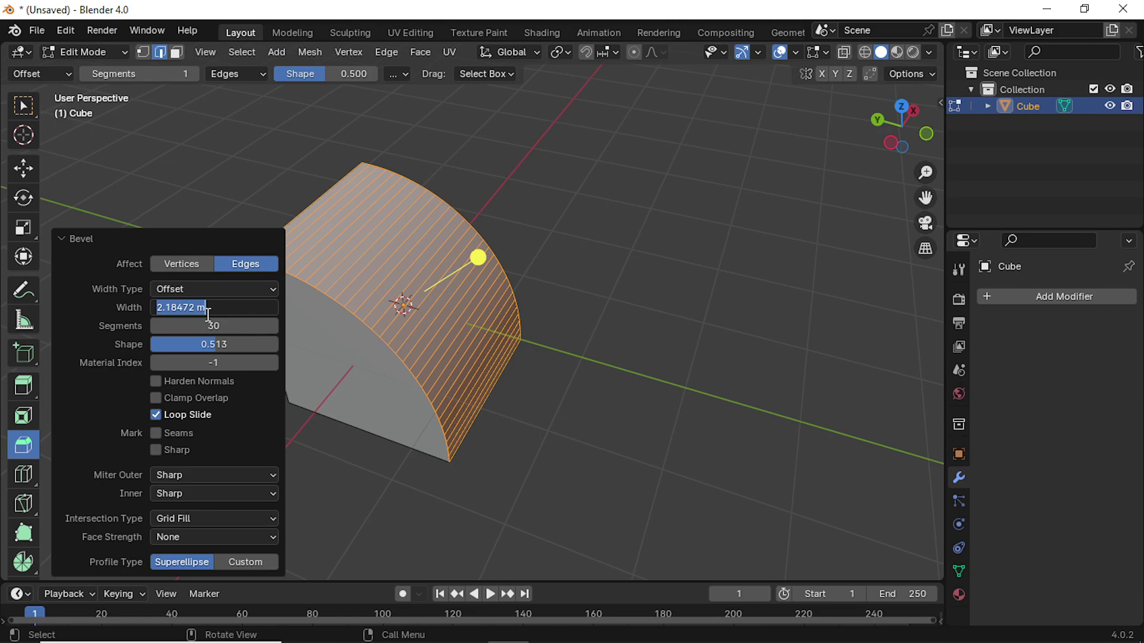
pyautogui.press('Escape')
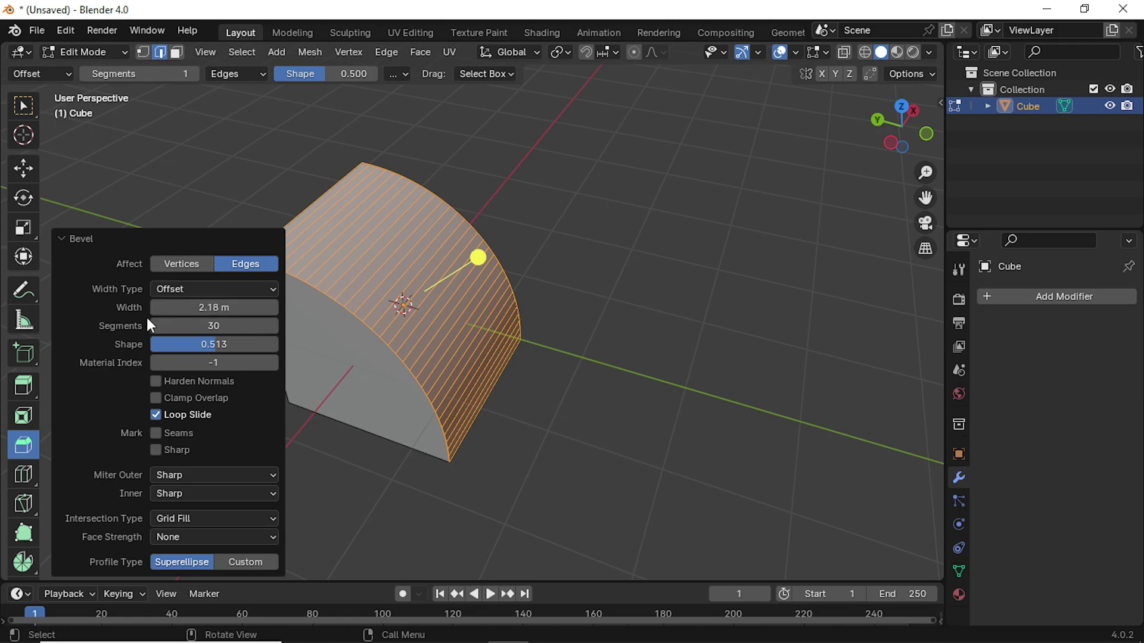
pyautogui.click(223, 312)
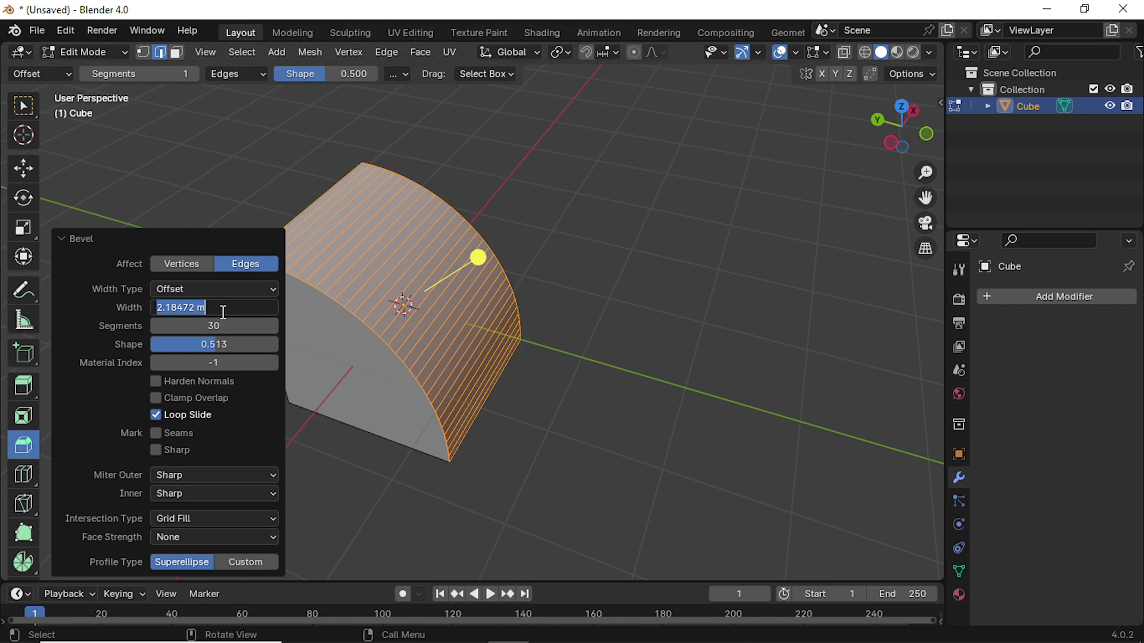
pyautogui.write('0')
pyautogui.press('Return')
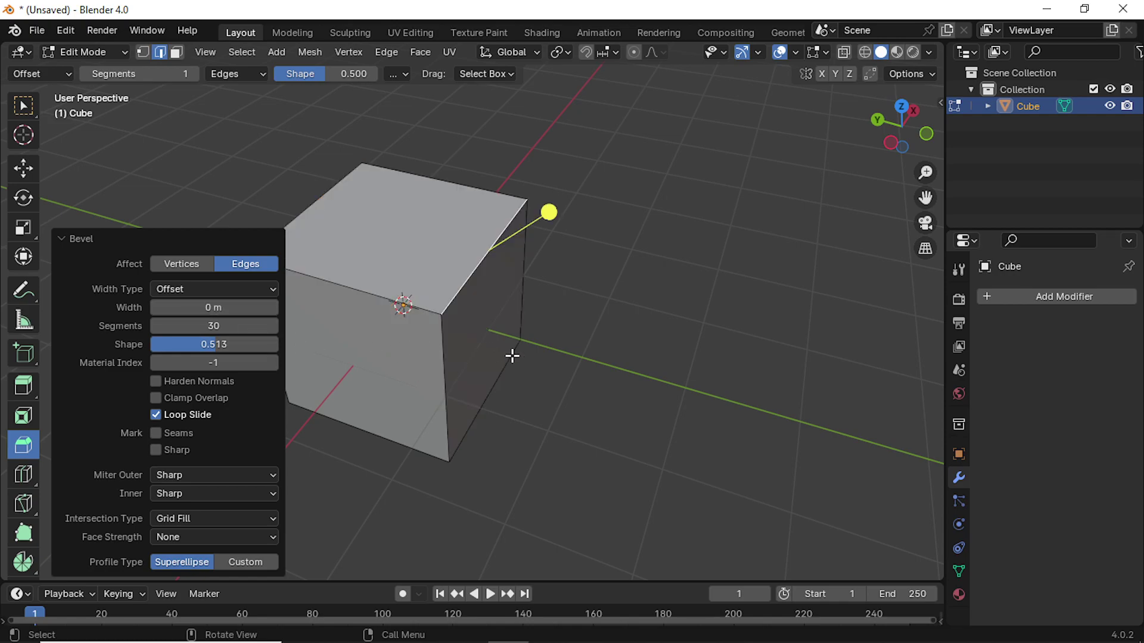
# - Switch to face selection and select the cube's -Y side face
pyautogui.moveTo(510, 355); pyautogui.dragTo(548, 389, button='middle')
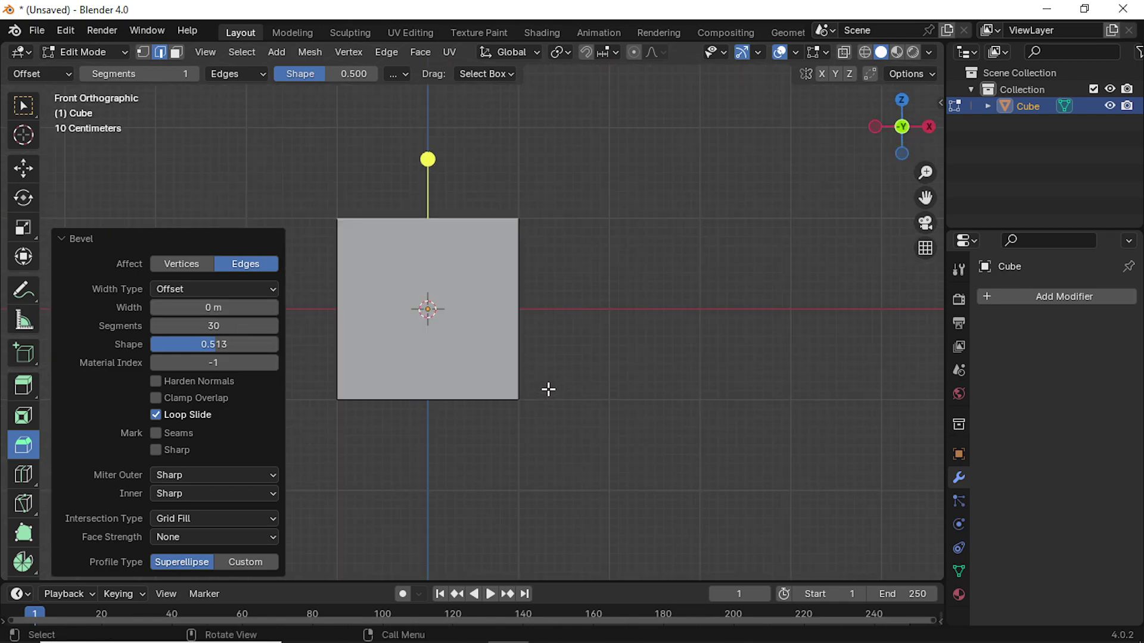
pyautogui.moveTo(473, 391); pyautogui.dragTo(587, 421, button='middle')
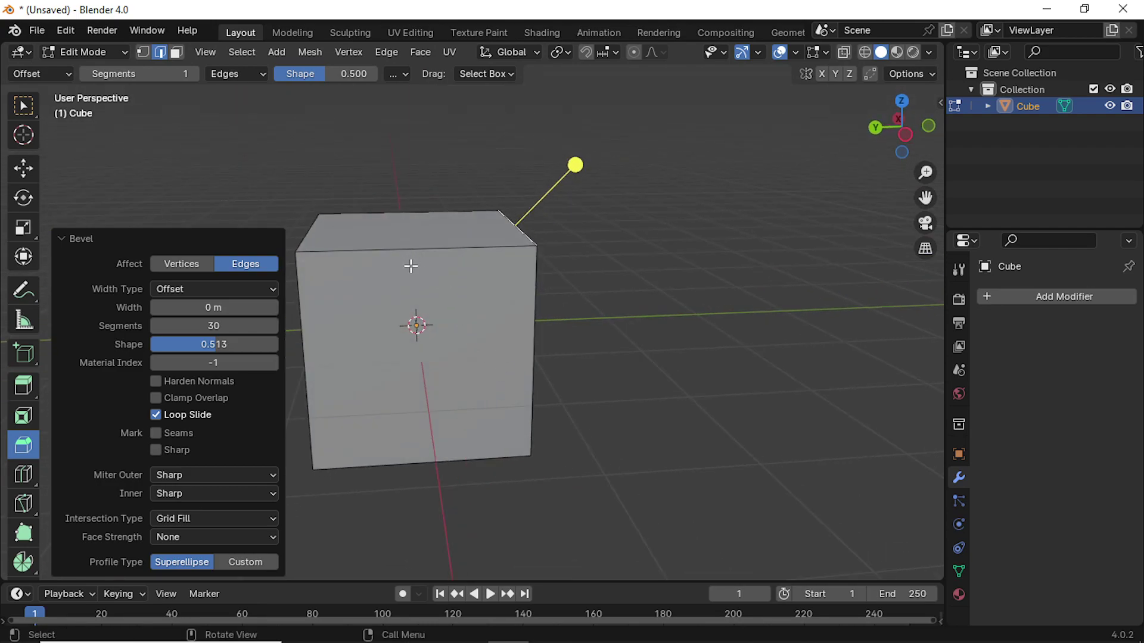
pyautogui.moveTo(702, 356); pyautogui.dragTo(431, 311, button='middle')
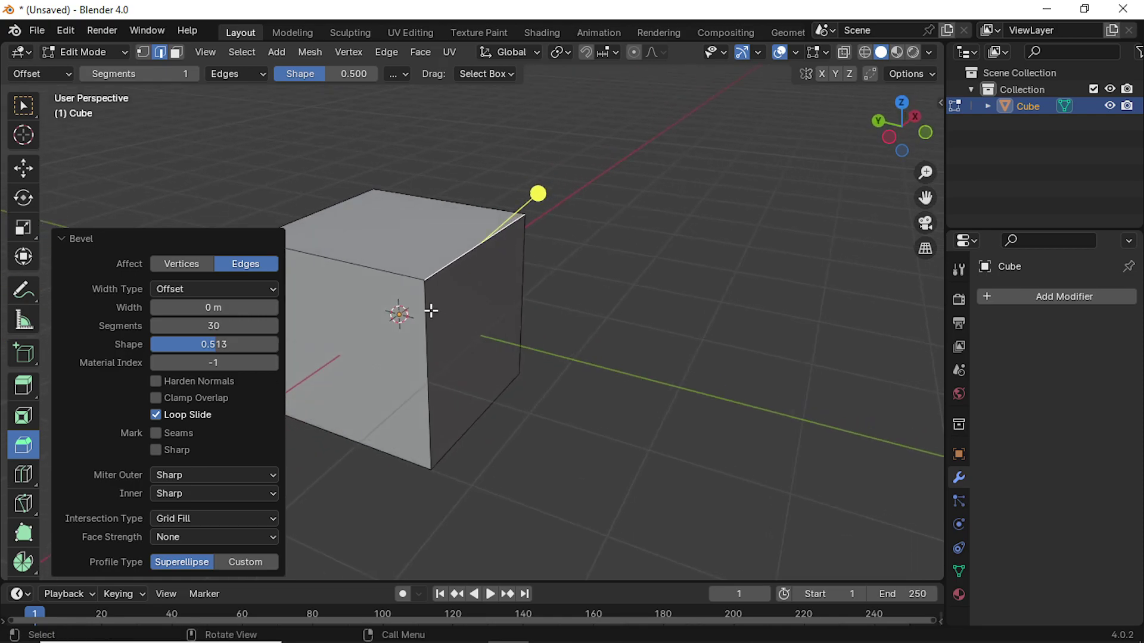
pyautogui.click(459, 311)
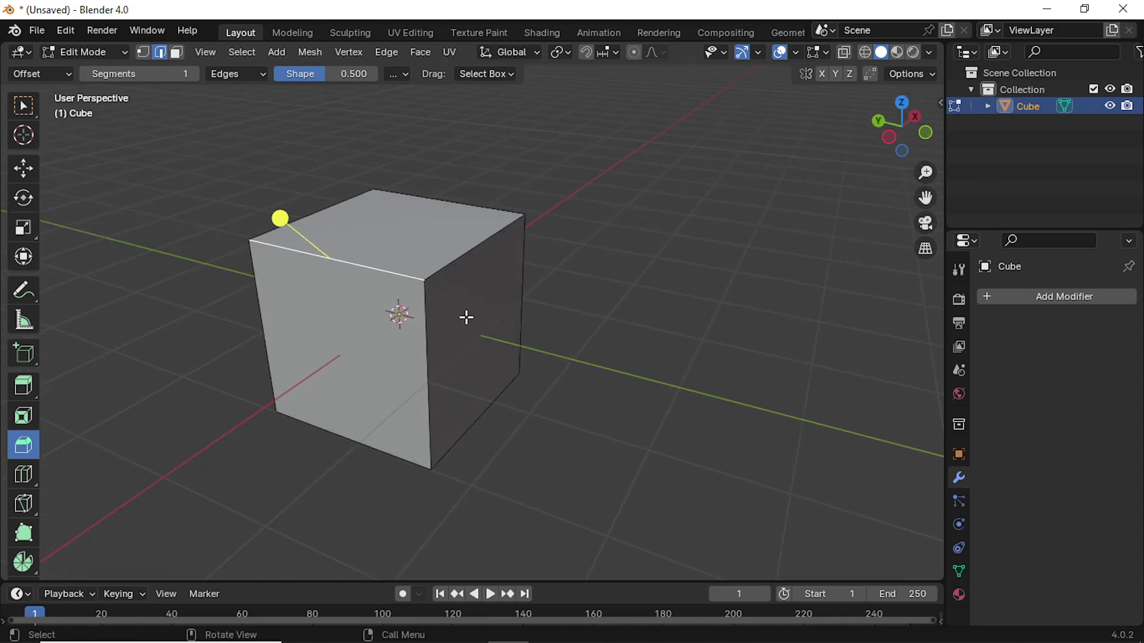
pyautogui.click(176, 52)
pyautogui.click(384, 242)
pyautogui.click(480, 338)
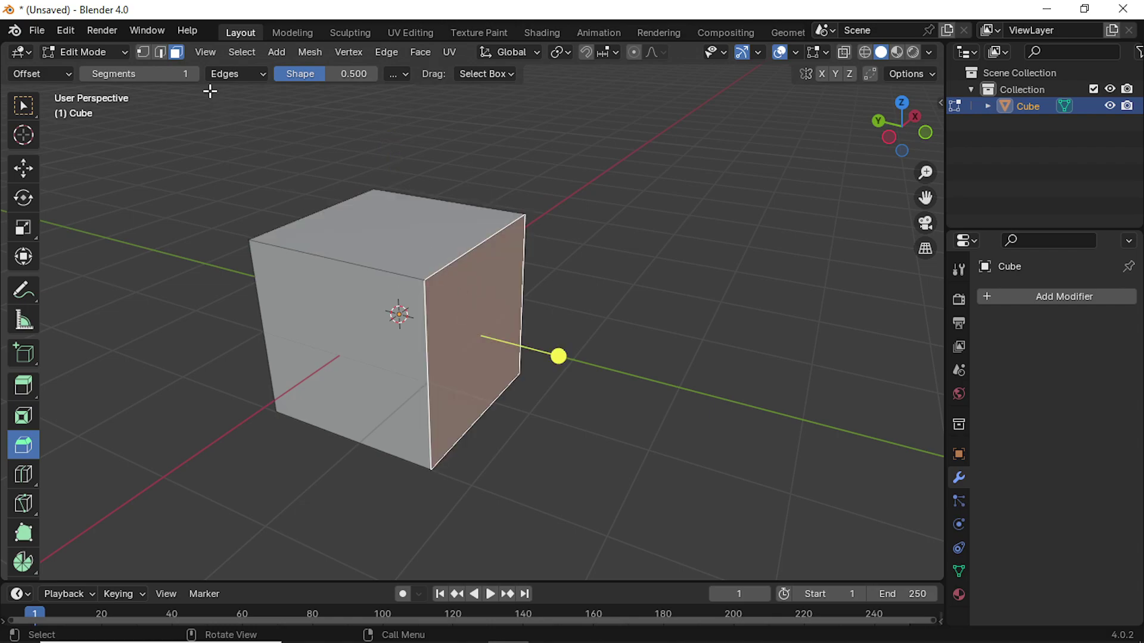
# - Return to edge selection, try a bevel about 0.0357 m wide on the top edge of the -Y face, and undo it
pyautogui.click(159, 52)
pyautogui.click(458, 254)
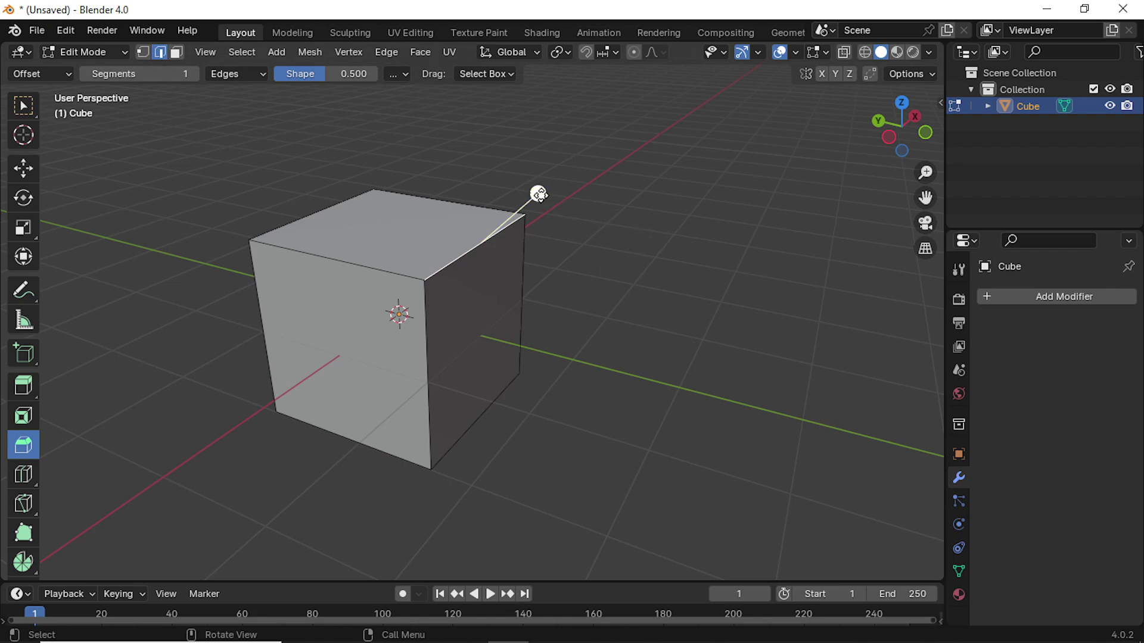
pyautogui.moveTo(538, 193); pyautogui.dragTo(554, 192)
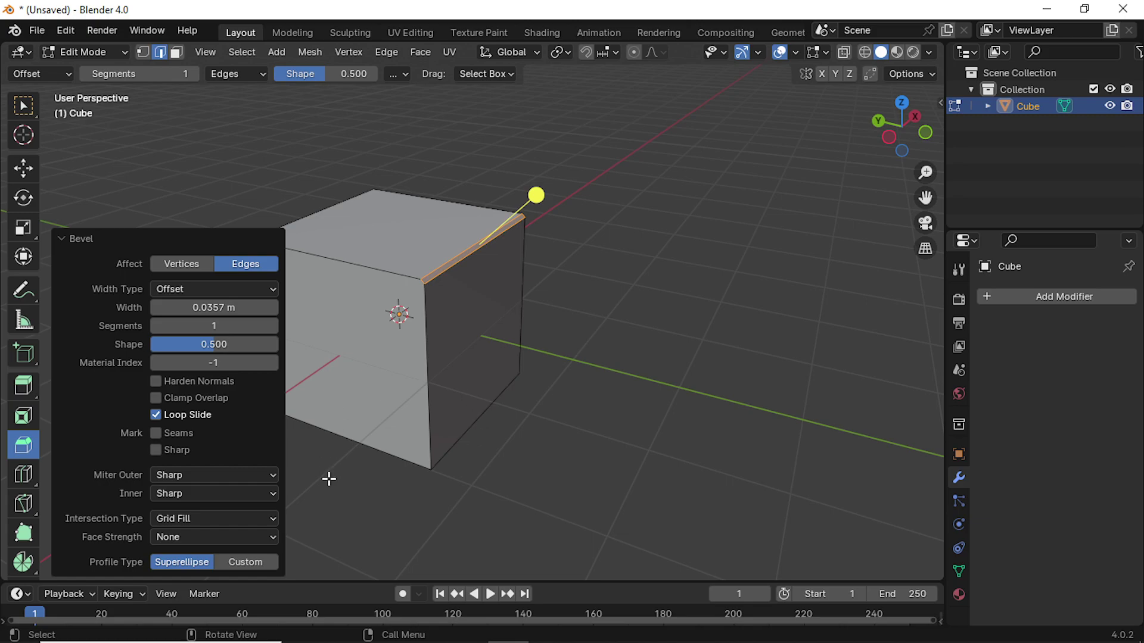
pyautogui.click(521, 416)
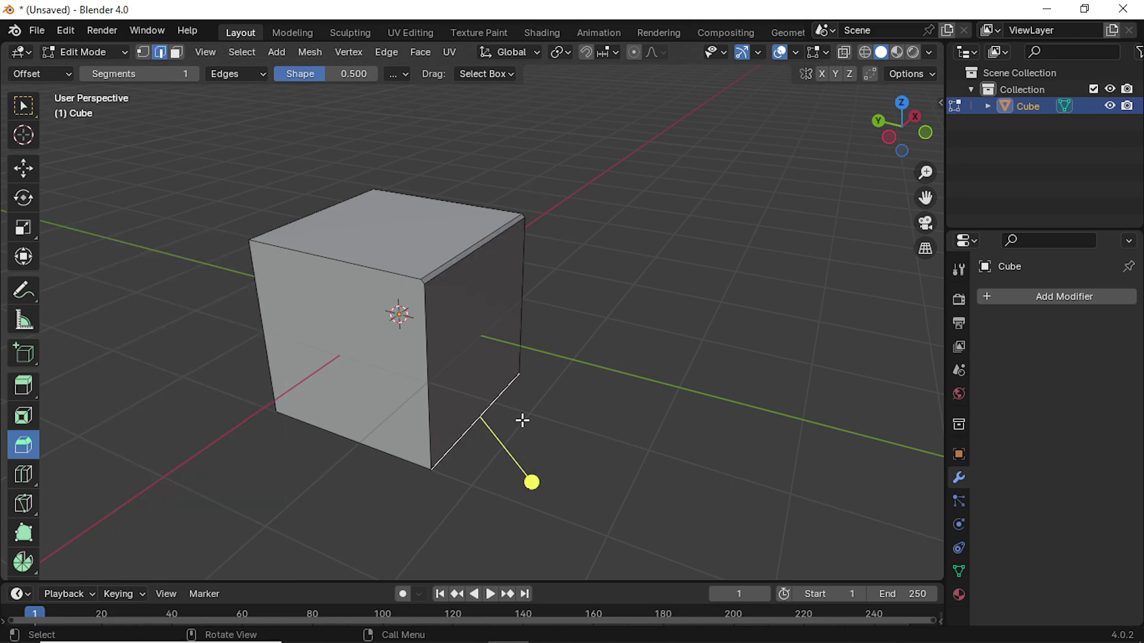
pyautogui.keyDown('ctrl'); pyautogui.click(525, 376); pyautogui.keyUp('ctrl')
pyautogui.keyDown('ctrl'); pyautogui.click(526, 378); pyautogui.keyUp('ctrl')
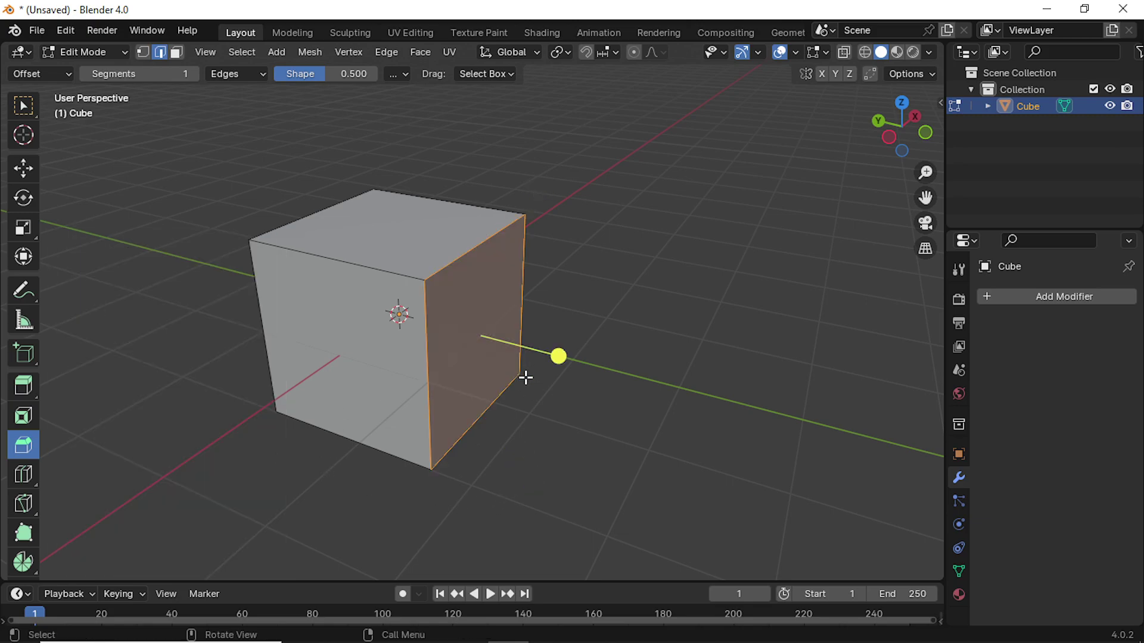
# - Select the top edge of the -Y face again, bevel it about 0.306 m wide, and undo that bevel
pyautogui.click(687, 358)
pyautogui.click(471, 262)
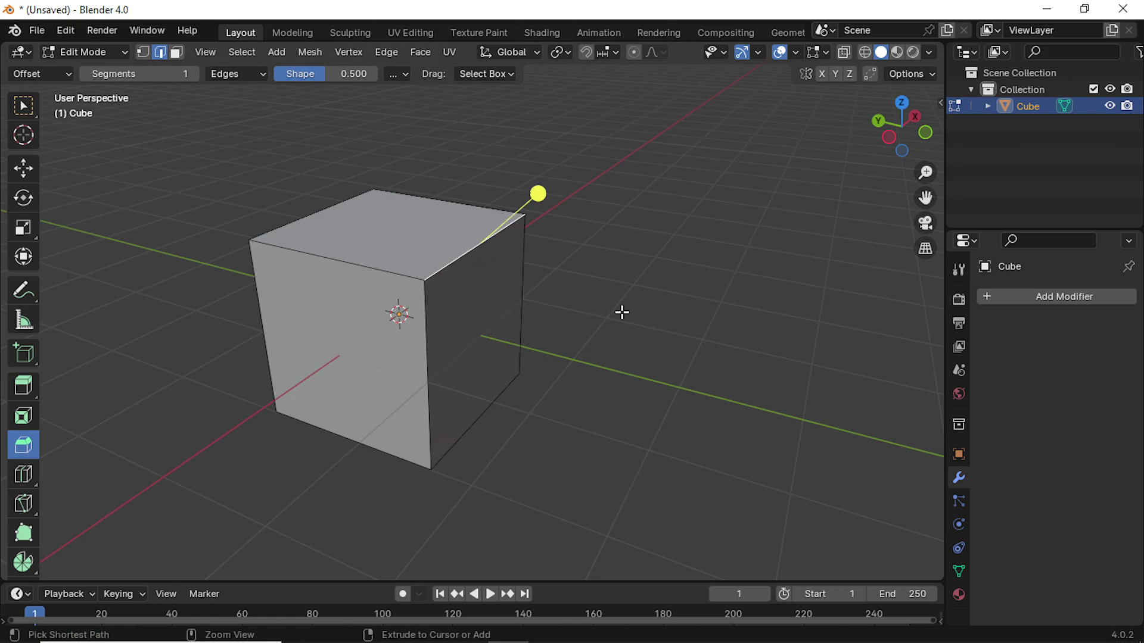
pyautogui.hotkey('ctrl', 'b')
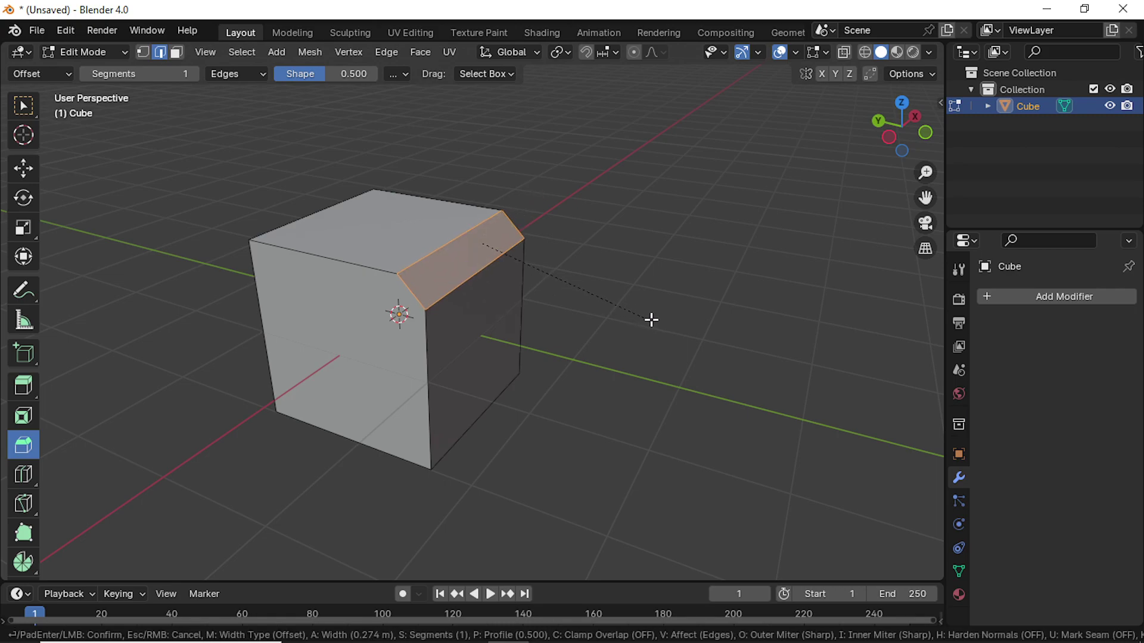
pyautogui.click(657, 324)
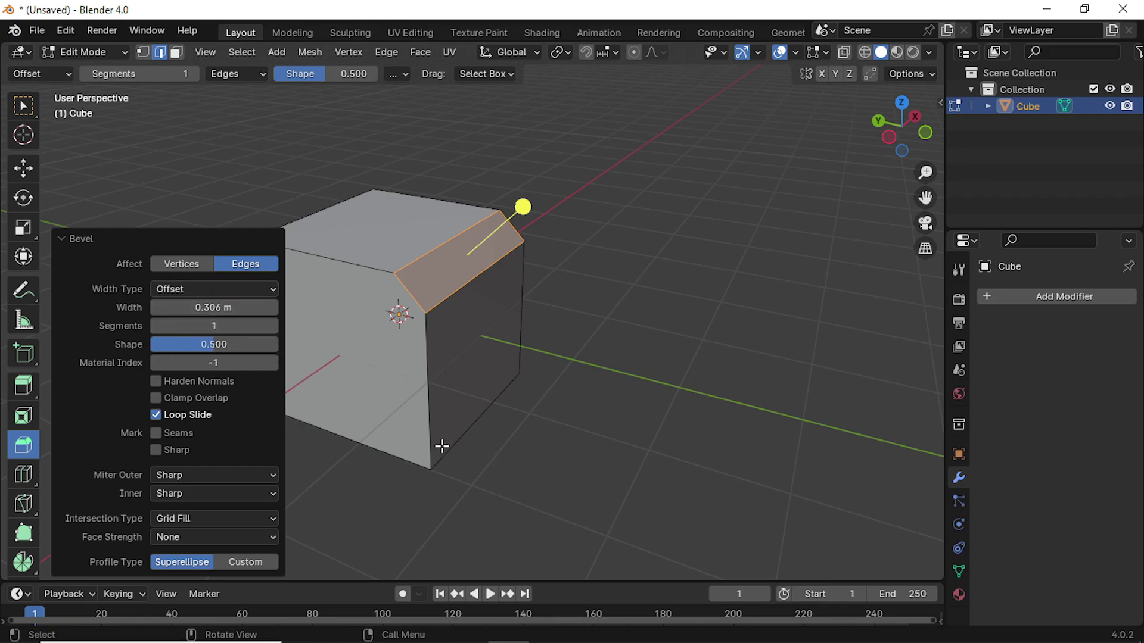
pyautogui.moveTo(383, 492); pyautogui.dragTo(546, 538, button='middle')
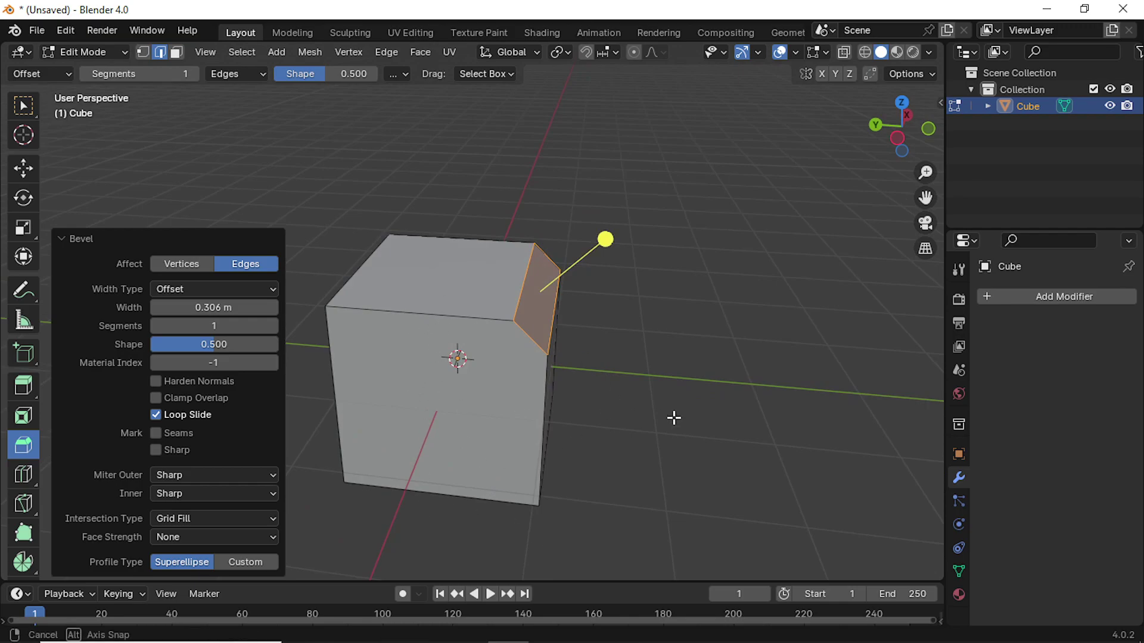
pyautogui.moveTo(674, 416); pyautogui.dragTo(595, 399, button='middle')
pyautogui.hotkey('ctrl', 'z')
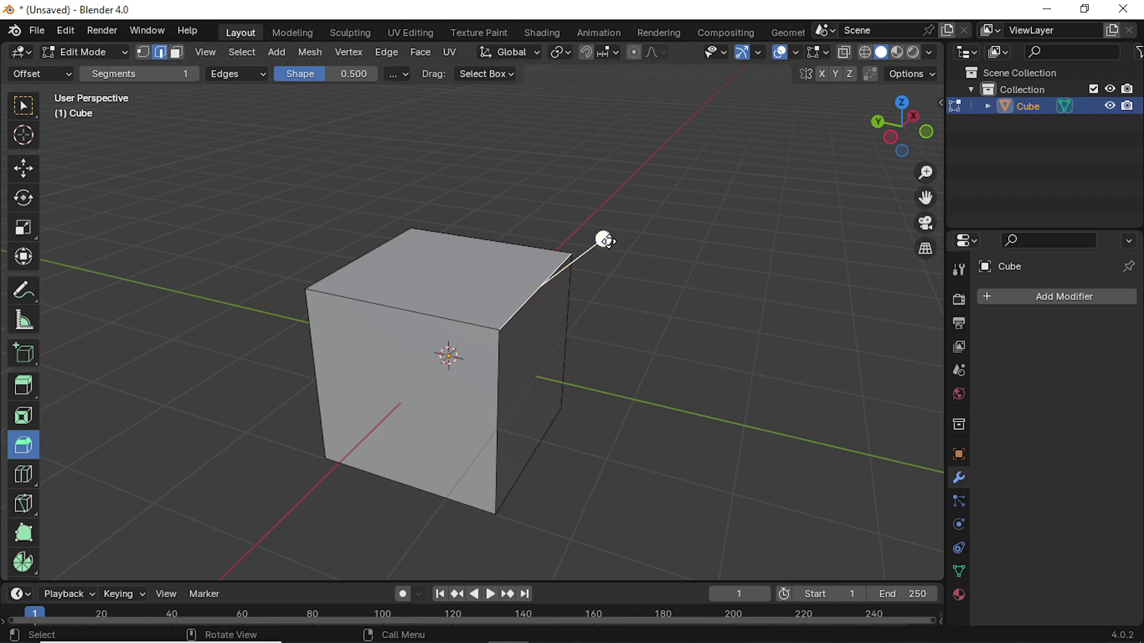
# - Bevel the cube's selected top edge in Offset mode, trying a width of 1 m and setting it to 2 m
pyautogui.moveTo(602, 238); pyautogui.dragTo(620, 245)
pyautogui.moveTo(238, 310); pyautogui.dragTo(179, 310)
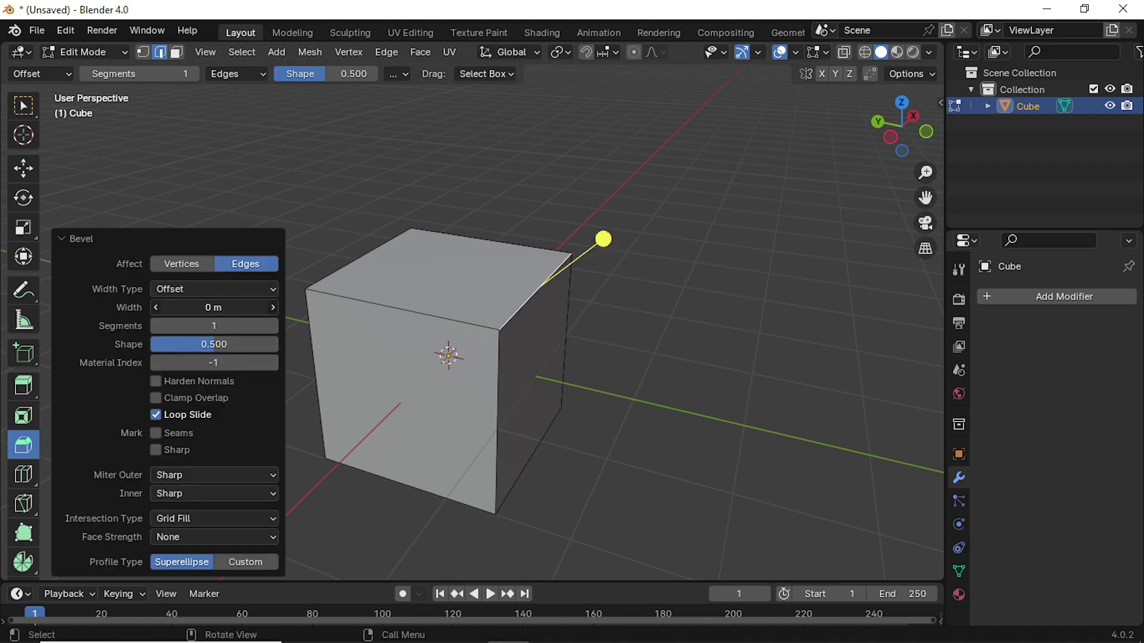
pyautogui.moveTo(653, 414); pyautogui.dragTo(697, 402, button='middle')
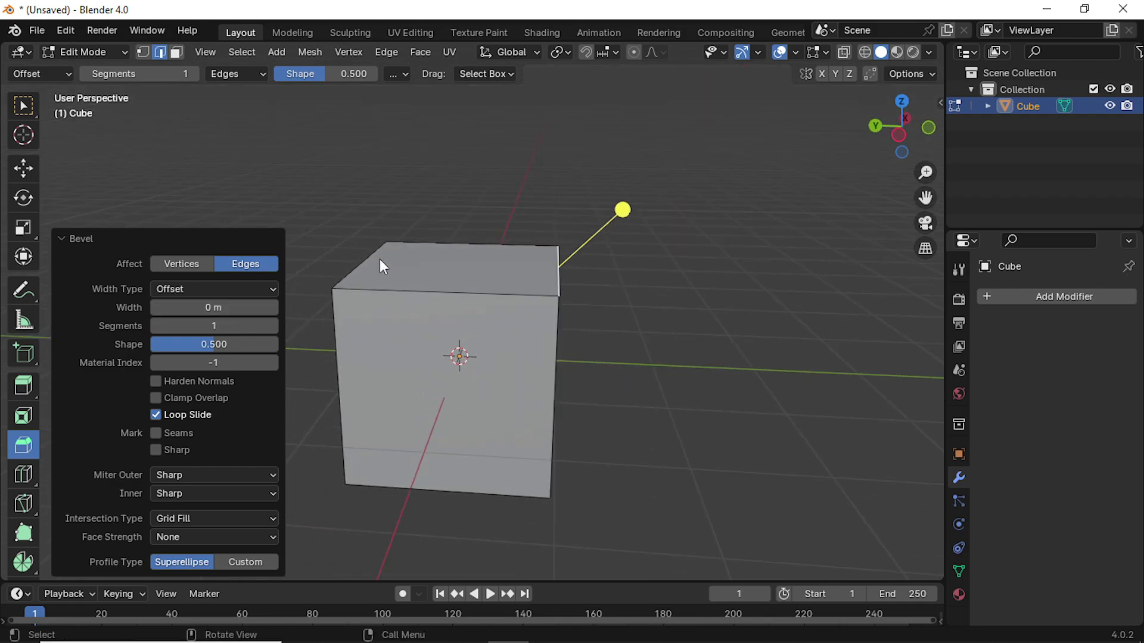
pyautogui.click(224, 307)
pyautogui.write('1')
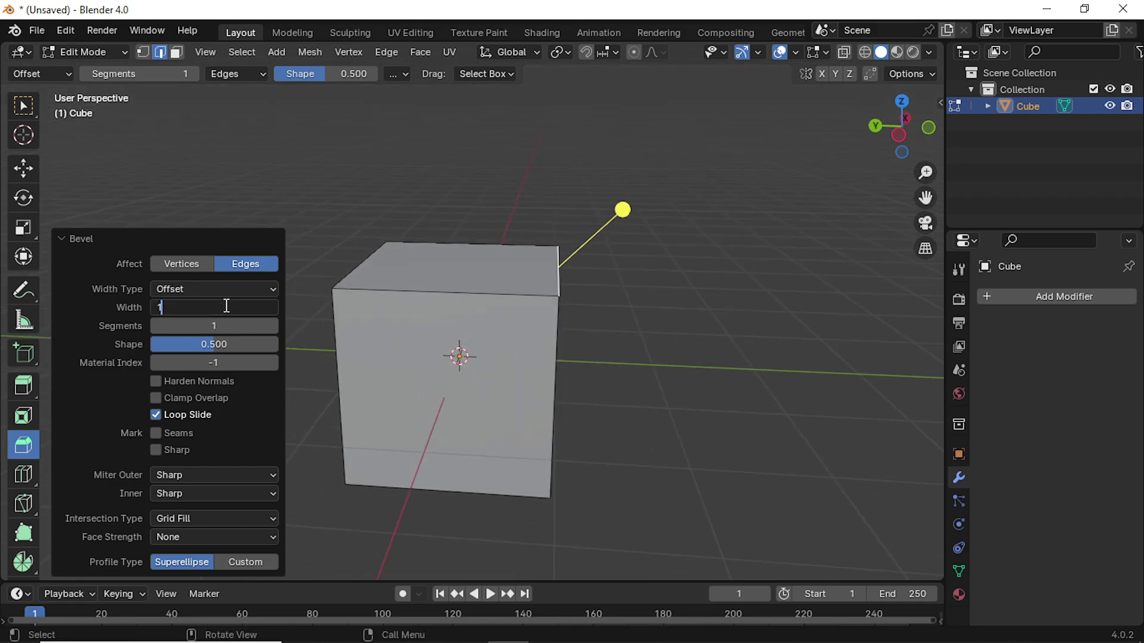
pyautogui.press('Return')
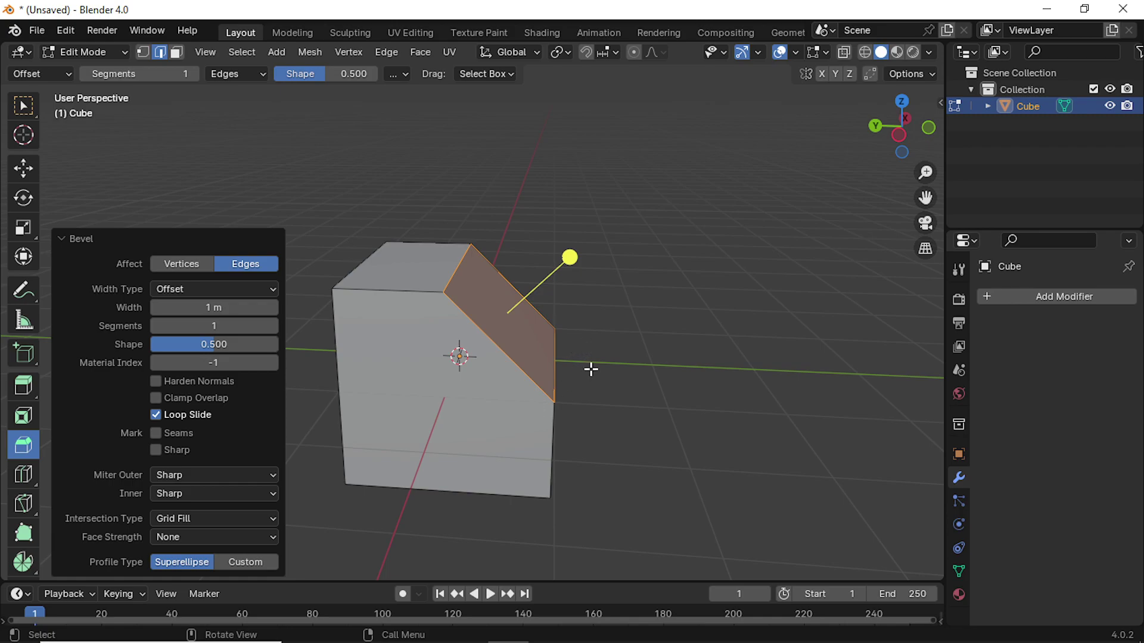
pyautogui.click(216, 308)
pyautogui.write('2')
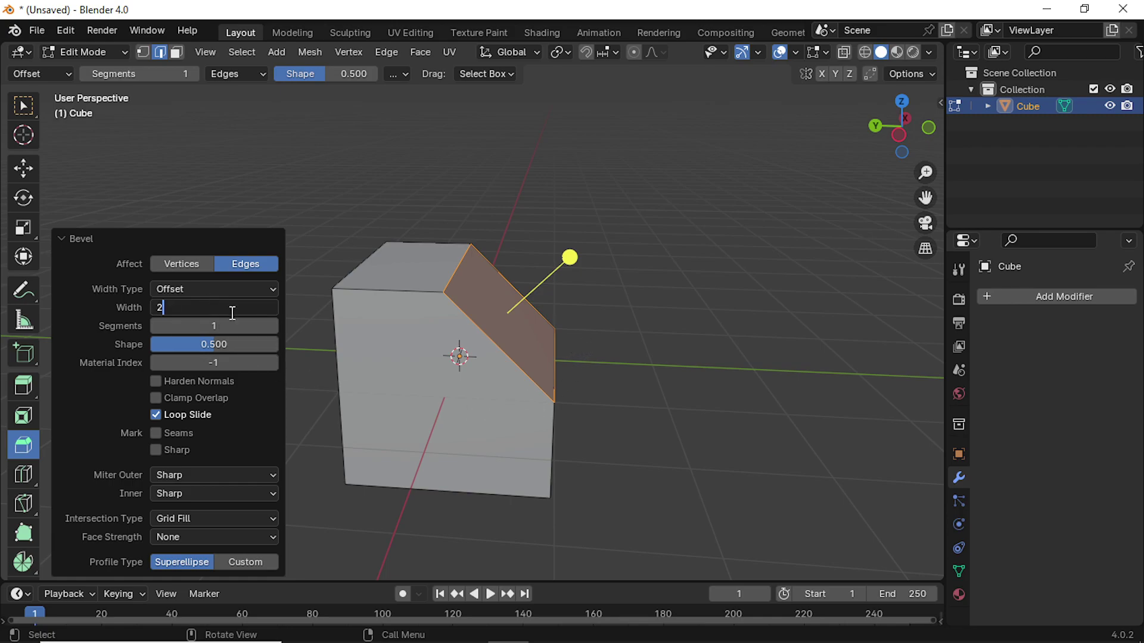
pyautogui.press('Return')
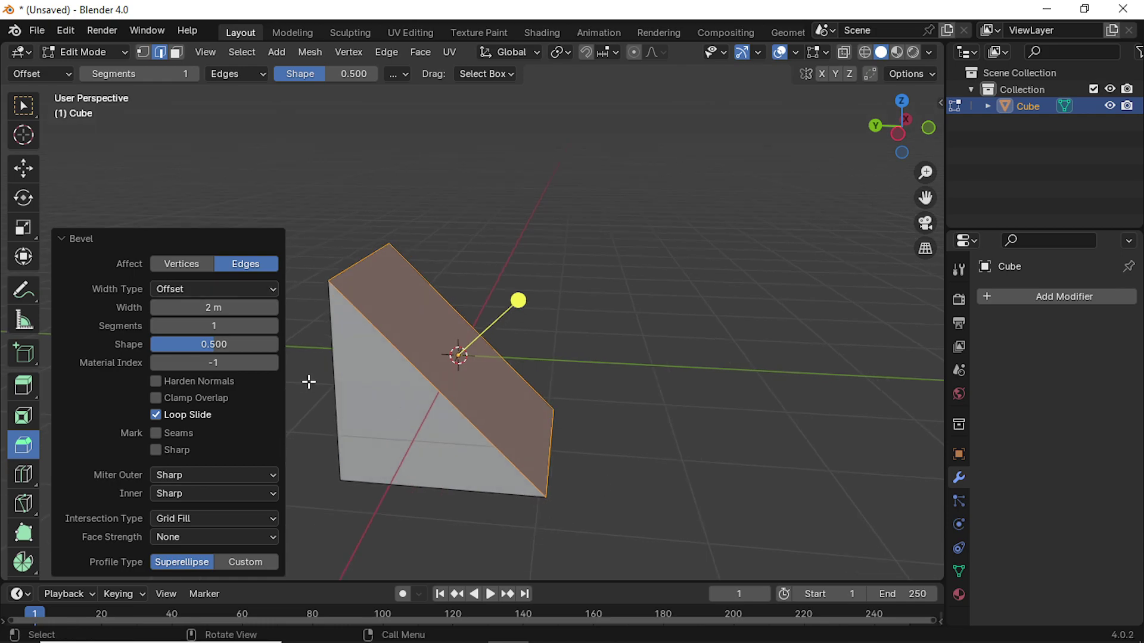
# - Change the bevel's width type to Width and reduce its width to about 1.87 m
pyautogui.click(228, 288)
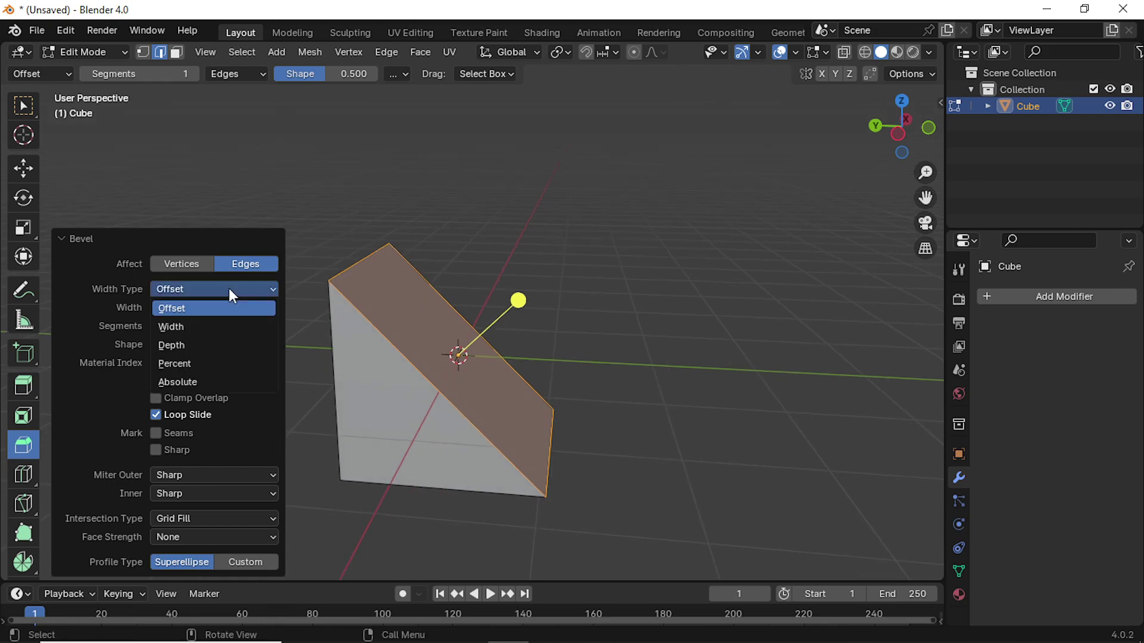
pyautogui.click(197, 326)
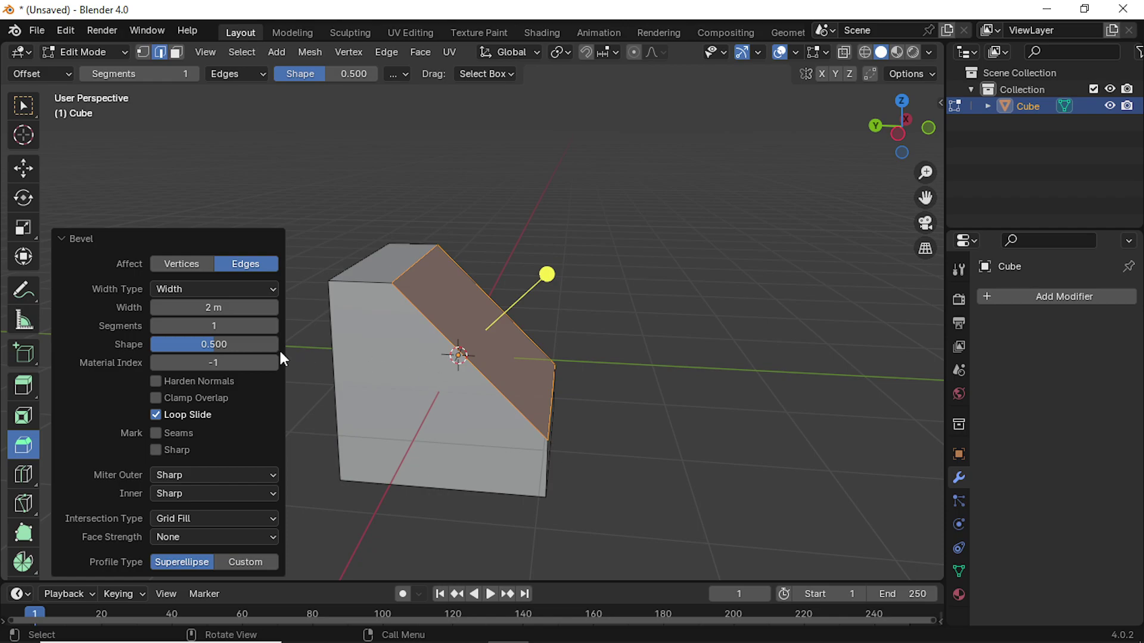
pyautogui.moveTo(214, 307); pyautogui.dragTo(172, 308)
pyautogui.moveTo(590, 234); pyautogui.dragTo(551, 269)
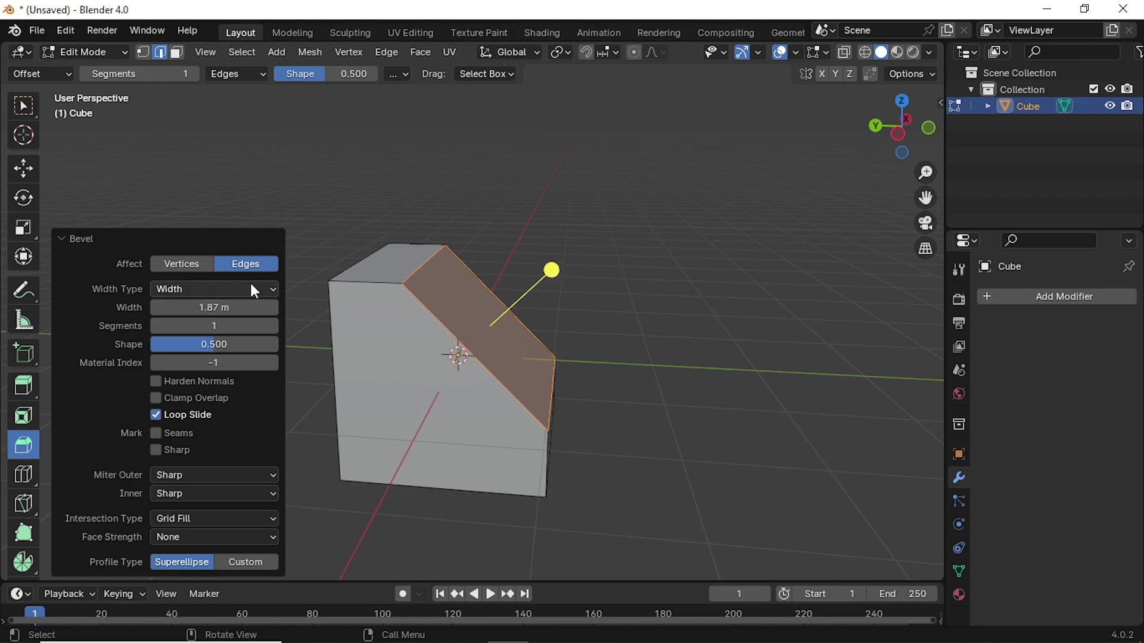
# - Change the bevel's width type to Depth, trying a width of 1 m and setting it to 2 m
pyautogui.click(249, 281)
pyautogui.click(197, 347)
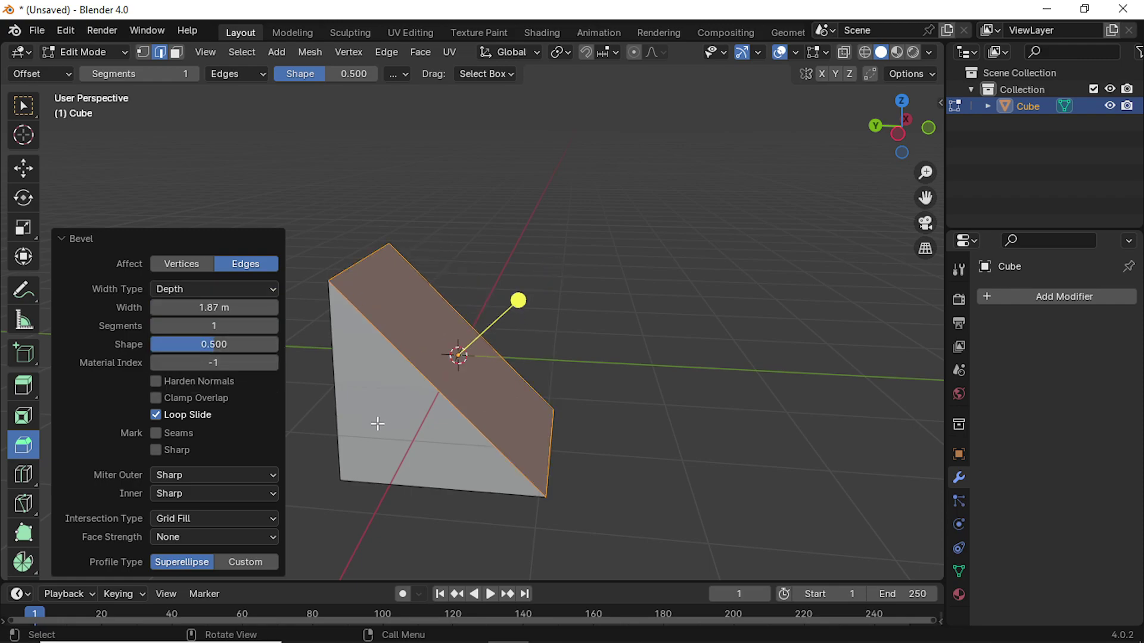
pyautogui.click(232, 307)
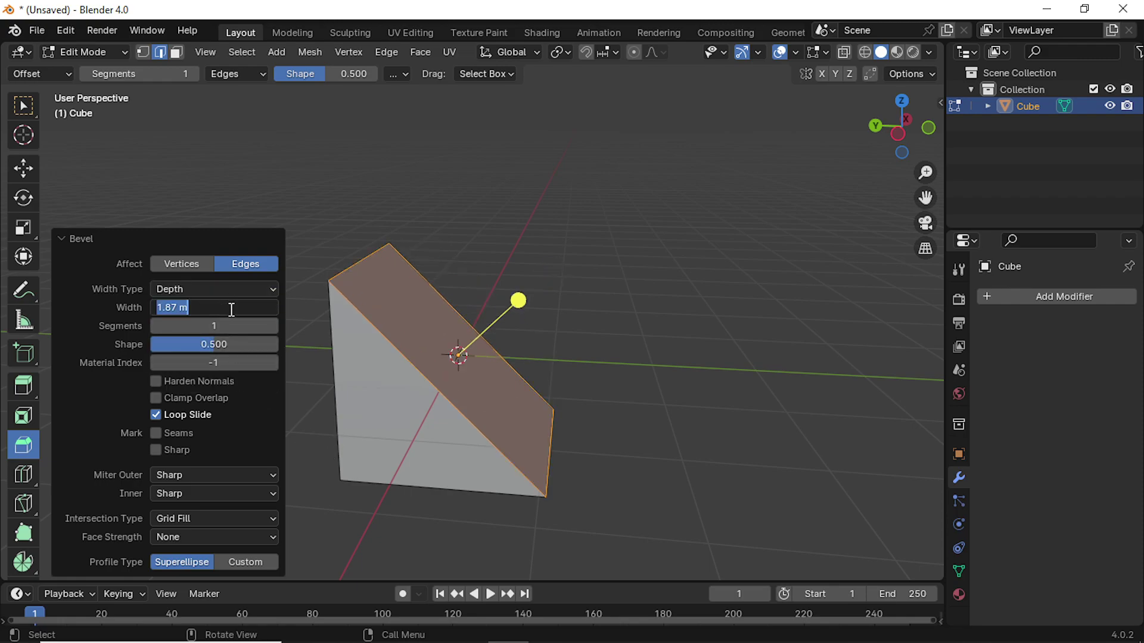
pyautogui.write('1')
pyautogui.press('Return')
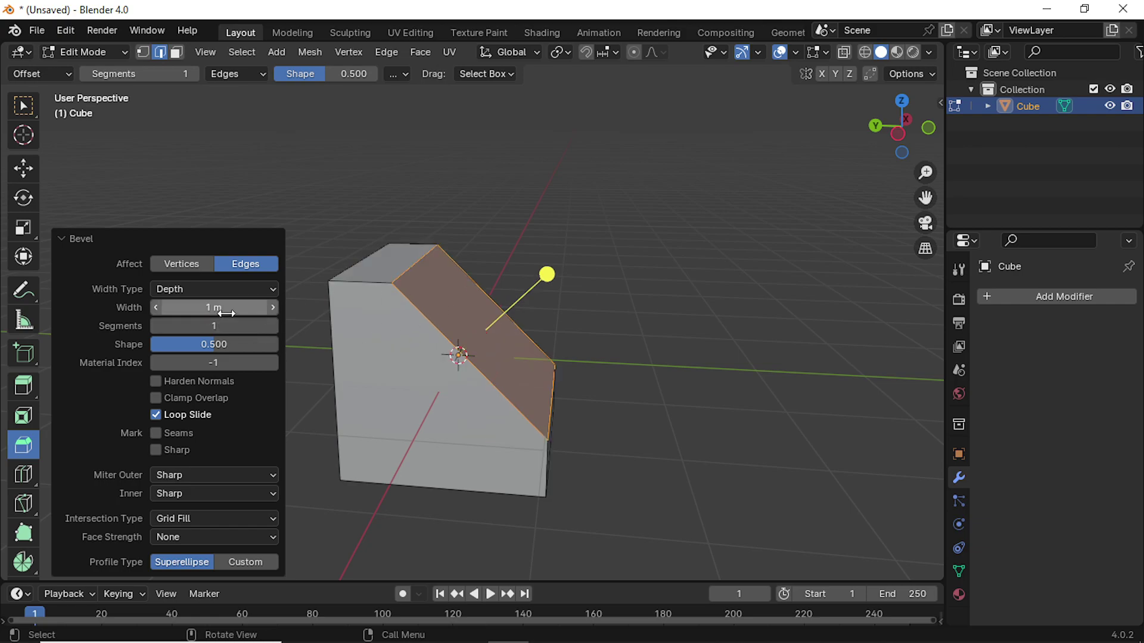
pyautogui.click(228, 309)
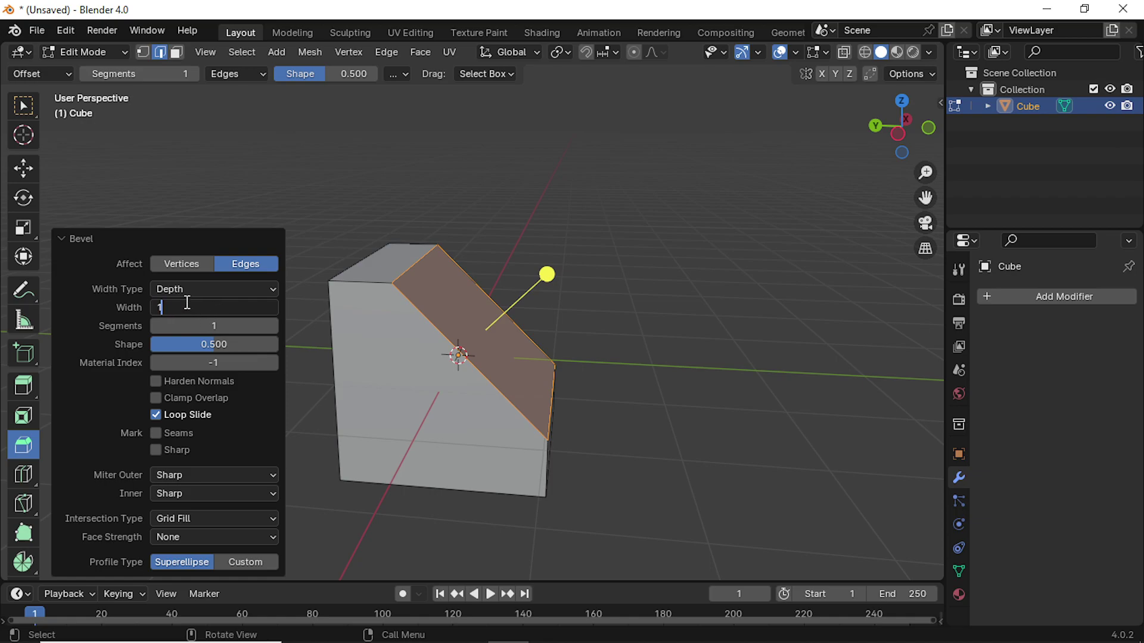
pyautogui.press('Return')
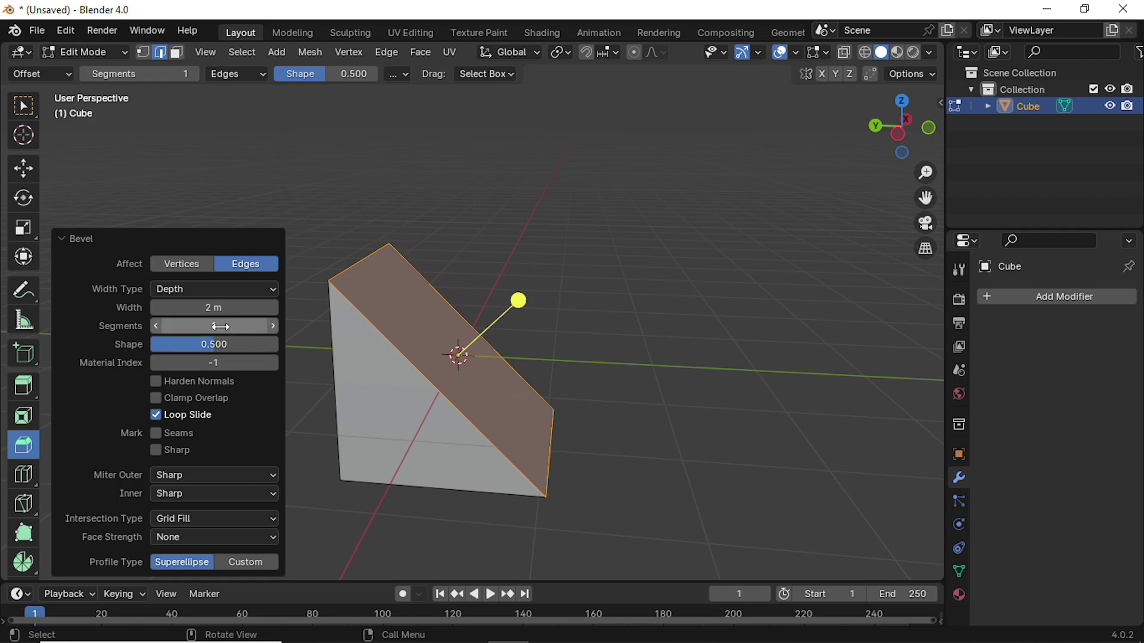
# - Try 34 and 17 segments with shape 0.266, and switch the bevel to Percent at 72.727% with 15 segments and shape 0.617
pyautogui.moveTo(221, 326); pyautogui.dragTo(184, 345)
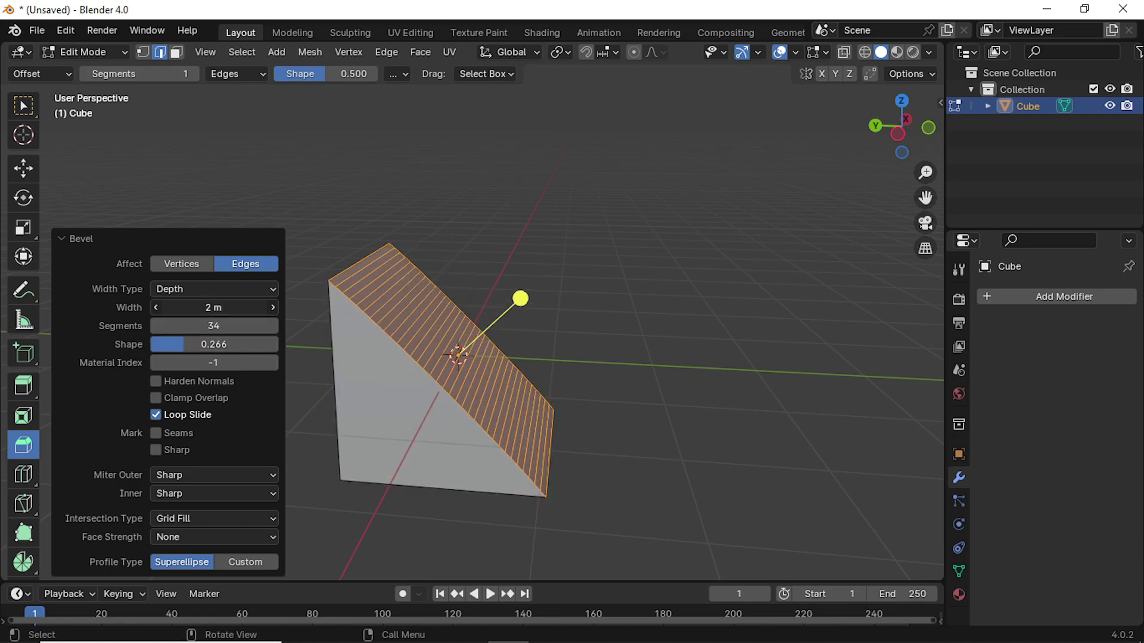
pyautogui.moveTo(213, 307); pyautogui.dragTo(194, 328)
pyautogui.click(210, 290)
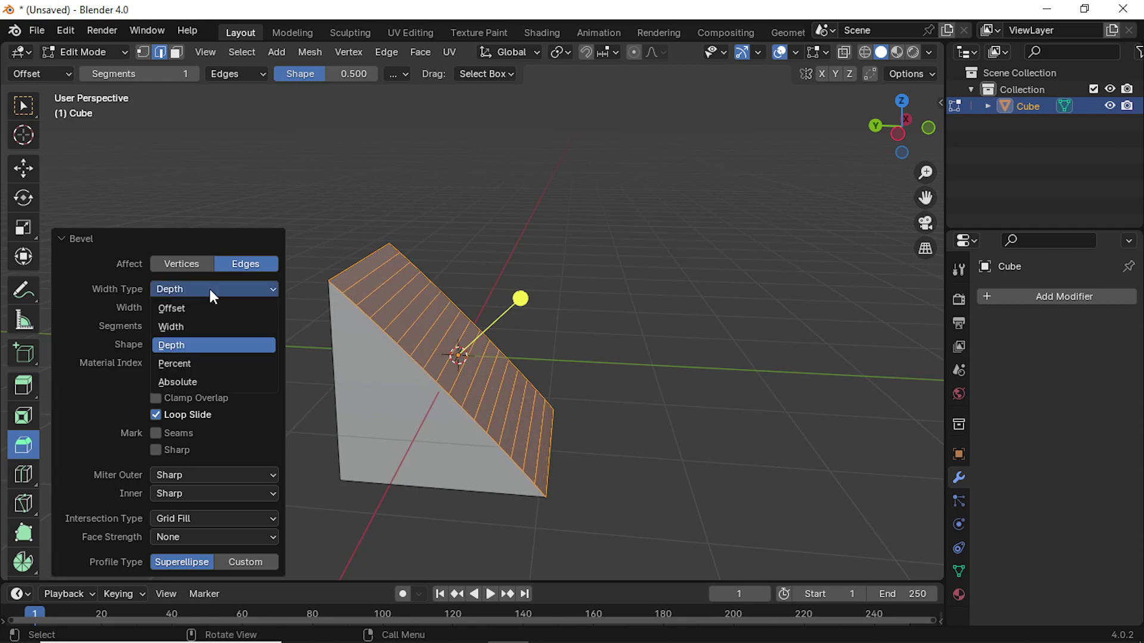
pyautogui.click(179, 363)
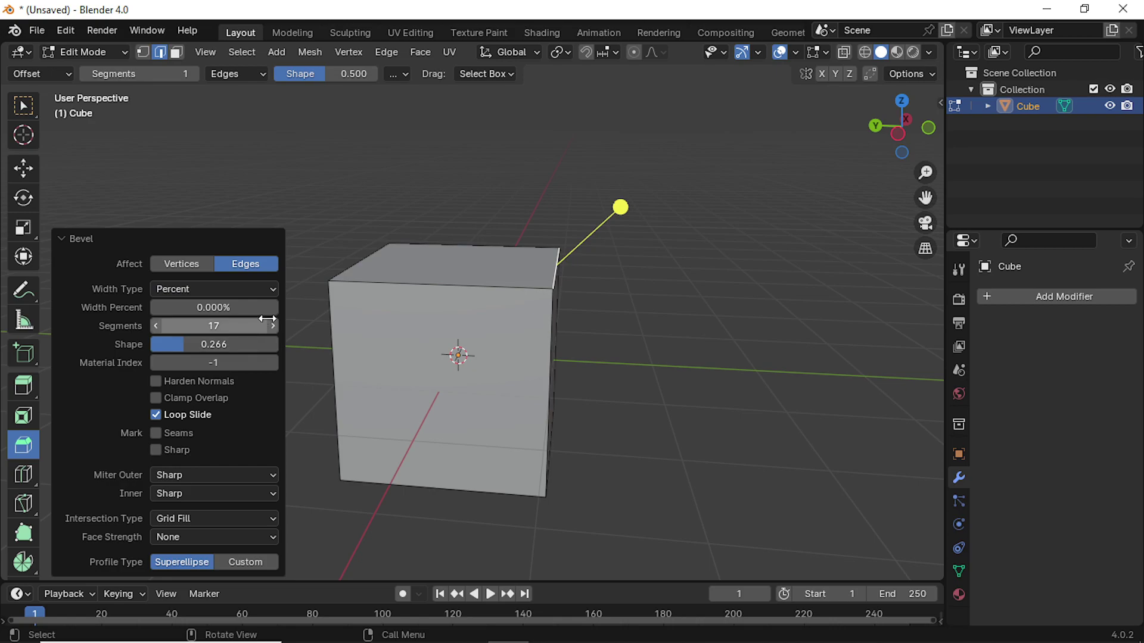
pyautogui.moveTo(212, 308); pyautogui.dragTo(289, 309)
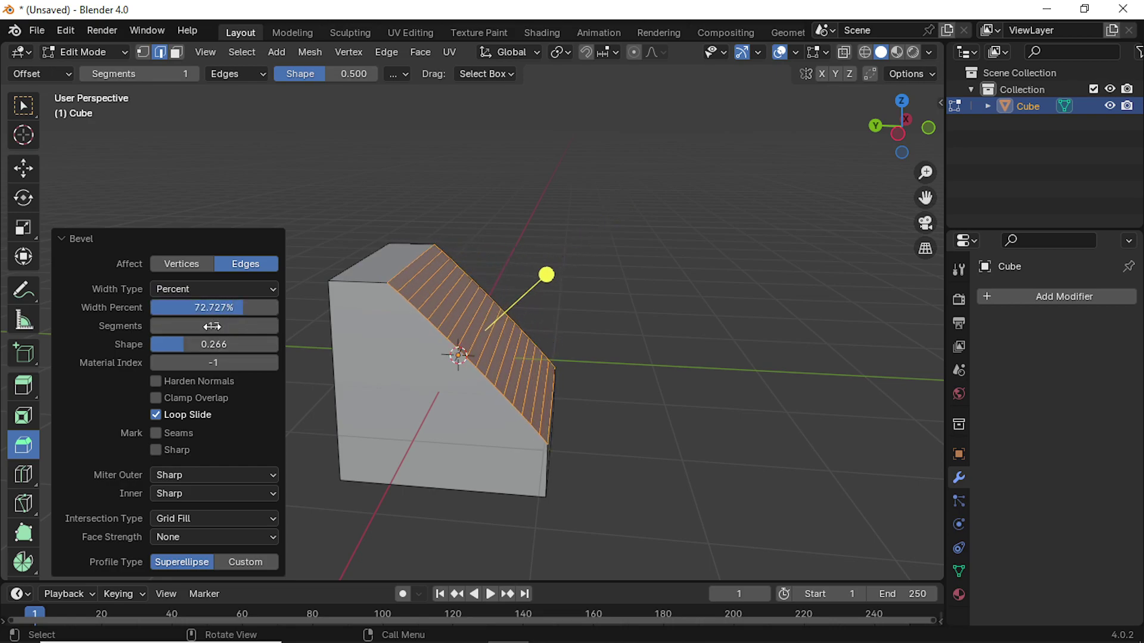
pyautogui.moveTo(198, 348); pyautogui.dragTo(229, 347)
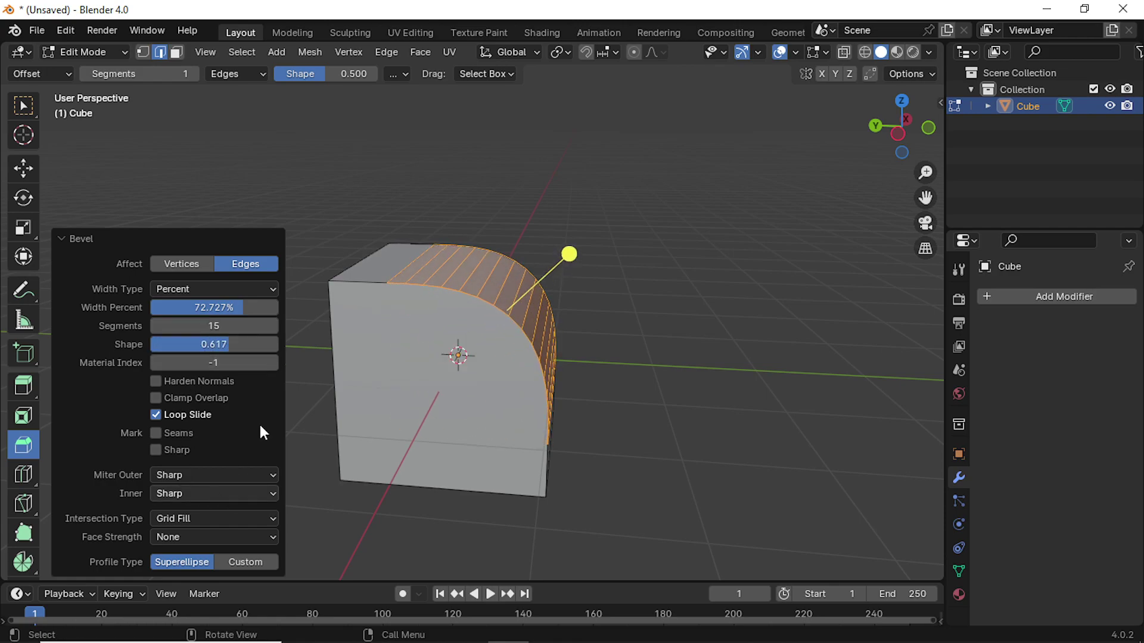
# - Switch the bevel to affect vertices instead of edges, inspect the corners, and undo the bevel
pyautogui.click(180, 265)
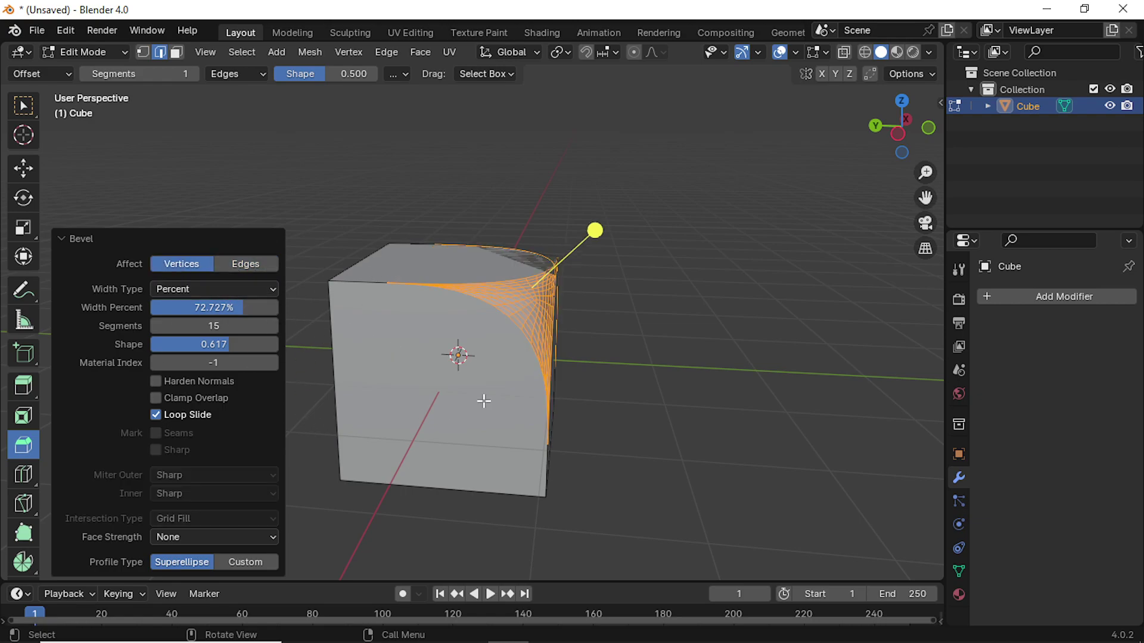
pyautogui.moveTo(608, 404); pyautogui.dragTo(659, 436, button='middle')
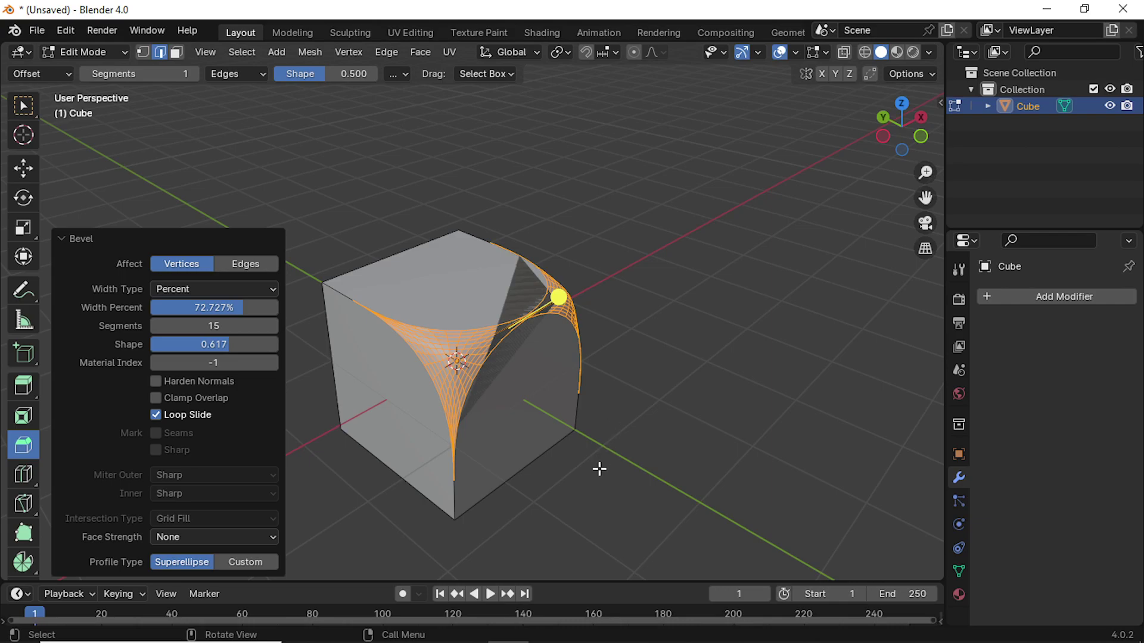
pyautogui.keyDown('shift'); pyautogui.moveTo(599, 468); pyautogui.dragTo(700, 386, button='middle'); pyautogui.keyUp('shift')
pyautogui.click(699, 385)
pyautogui.hotkey('ctrl', 'z')
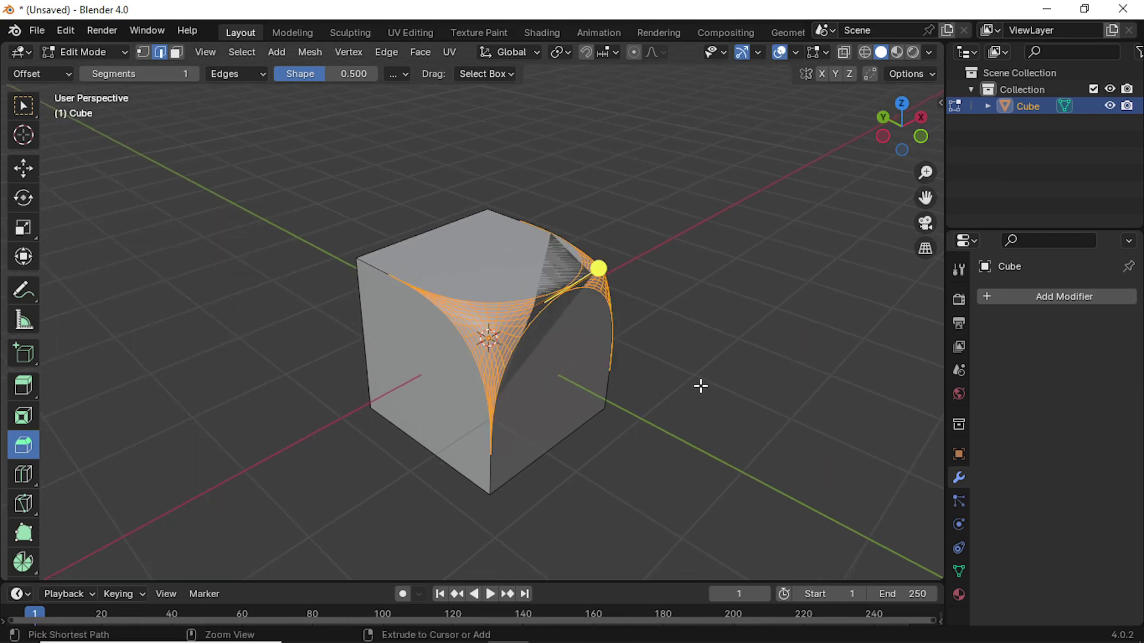
pyautogui.hotkey('ctrl', 'z')
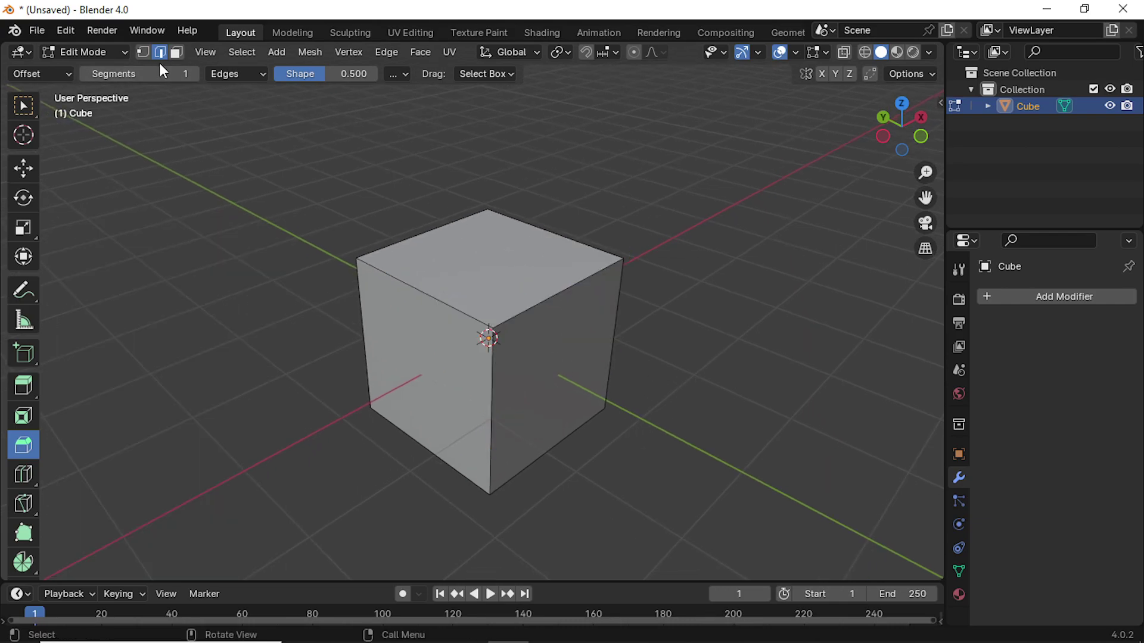
# - Select the top edge of the cube's -Y face and look at the selection from the left view
pyautogui.click(539, 302)
pyautogui.keyDown('shift'); pyautogui.moveTo(725, 421); pyautogui.dragTo(649, 409, button='middle'); pyautogui.keyUp('shift')
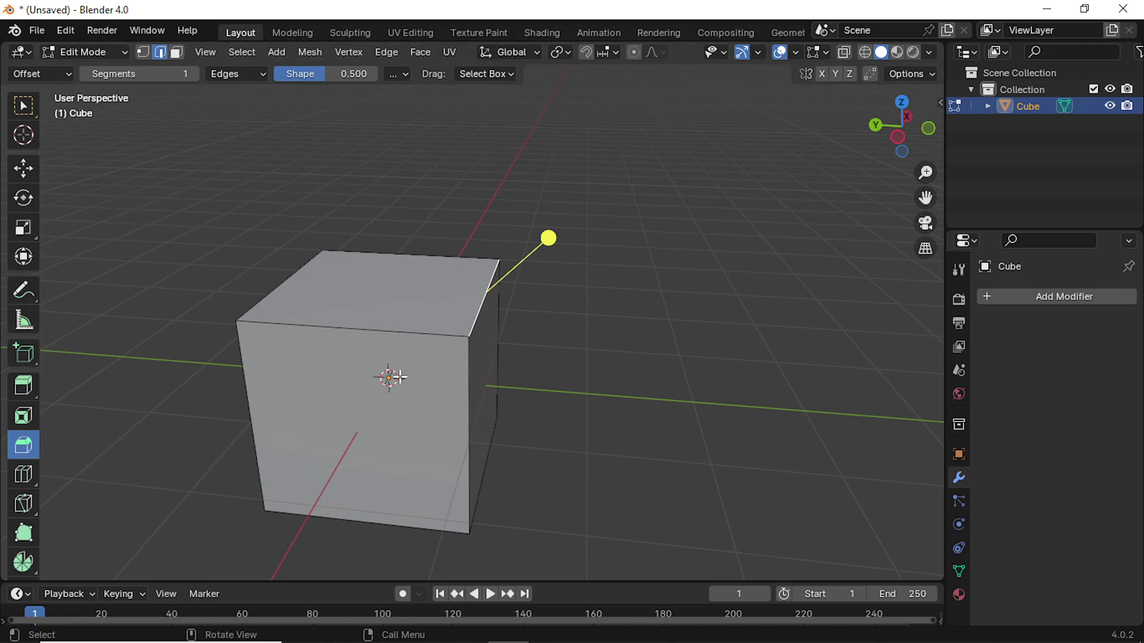
pyautogui.press('`')
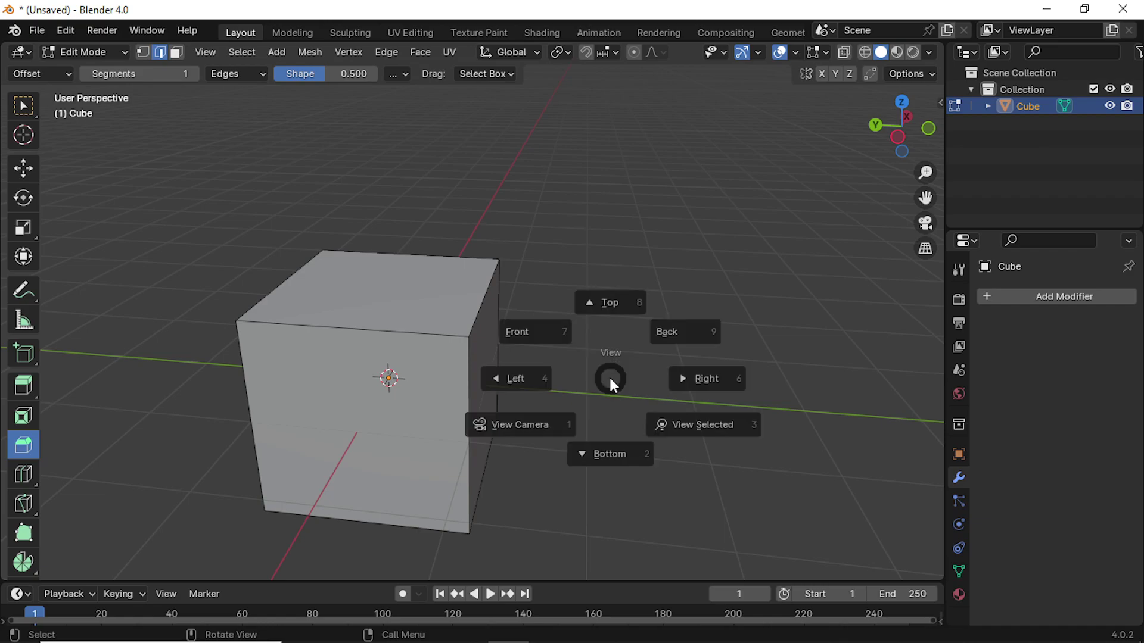
pyautogui.press('4')
pyautogui.press('`')
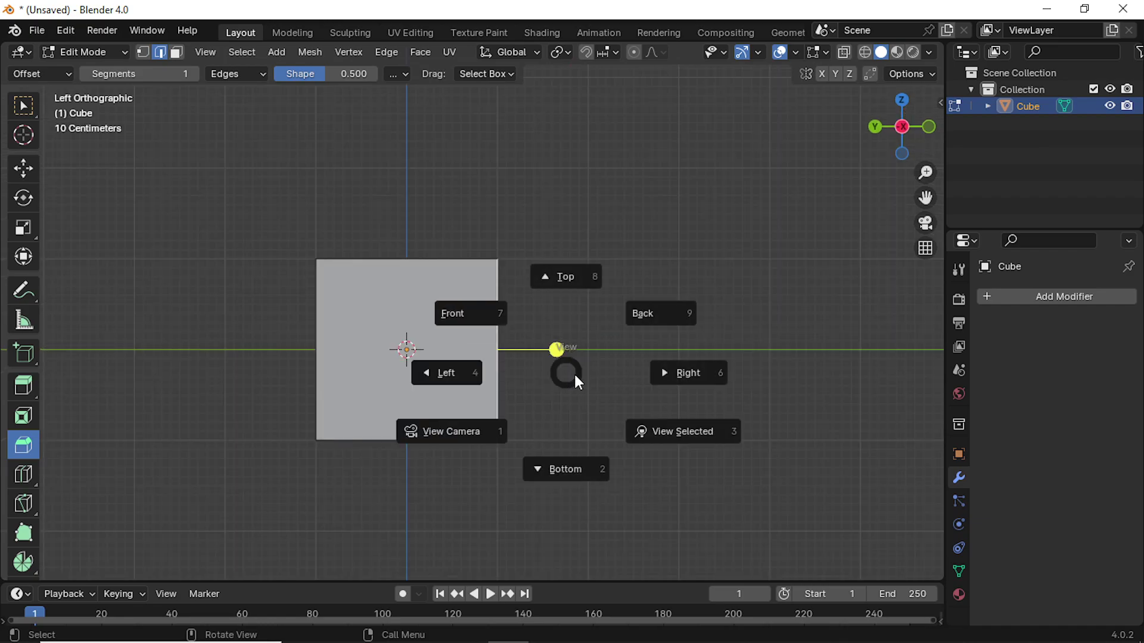
pyautogui.press('3')
# - Return to Object Mode and add a Bevel modifier to the cube
pyautogui.press('Tab')
pyautogui.scroll(-3, 600, 384)
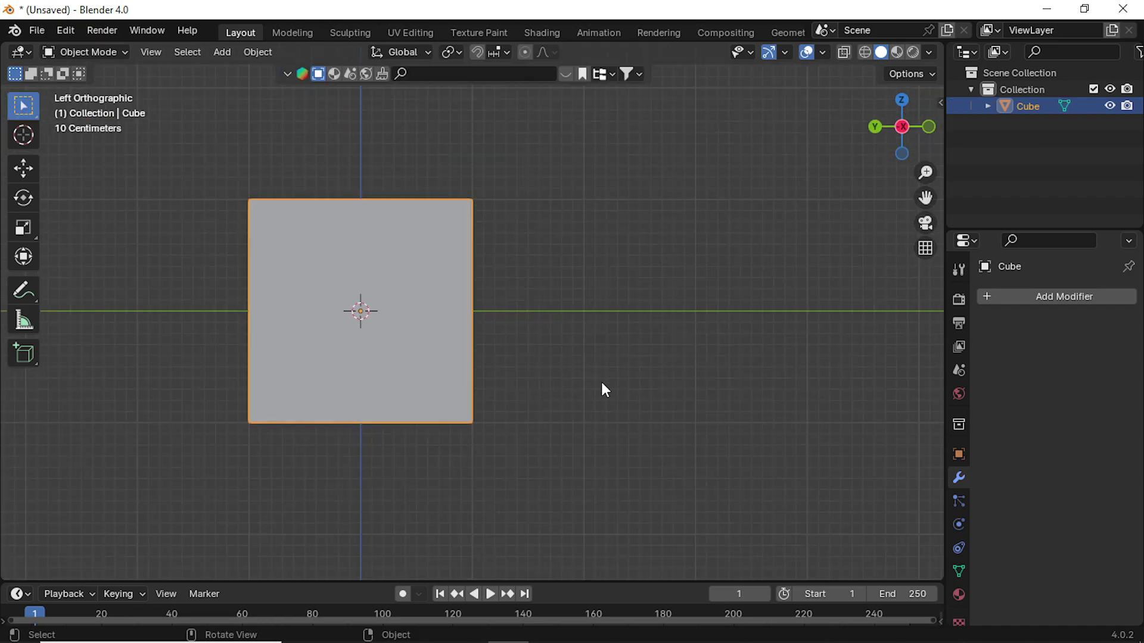
pyautogui.moveTo(606, 390); pyautogui.dragTo(639, 409, button='middle')
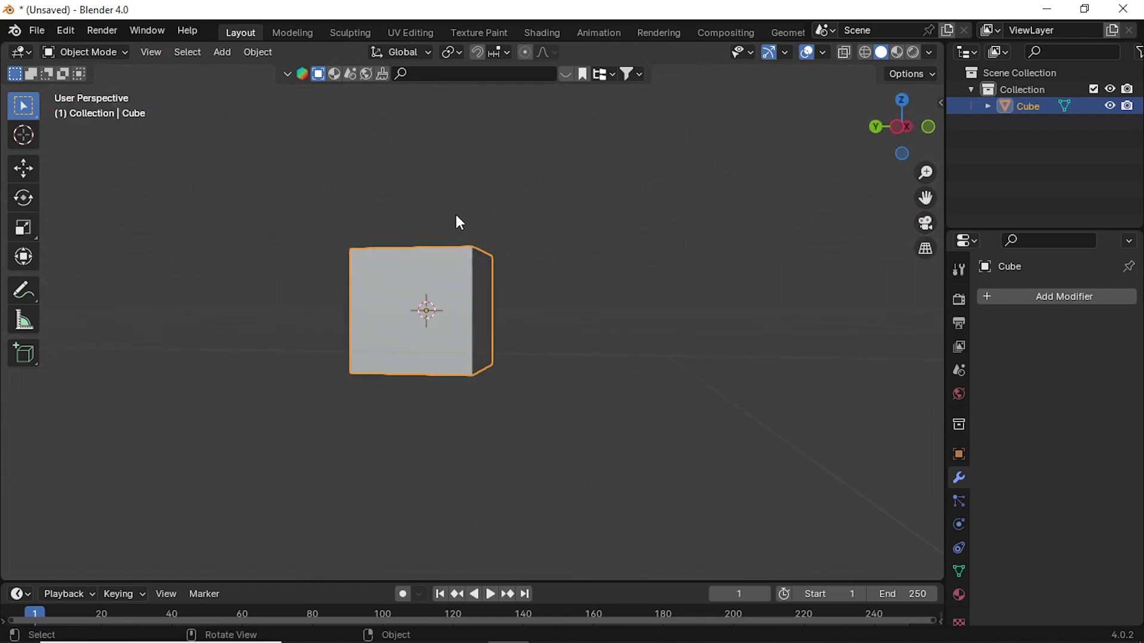
pyautogui.moveTo(467, 266); pyautogui.dragTo(584, 223, button='middle')
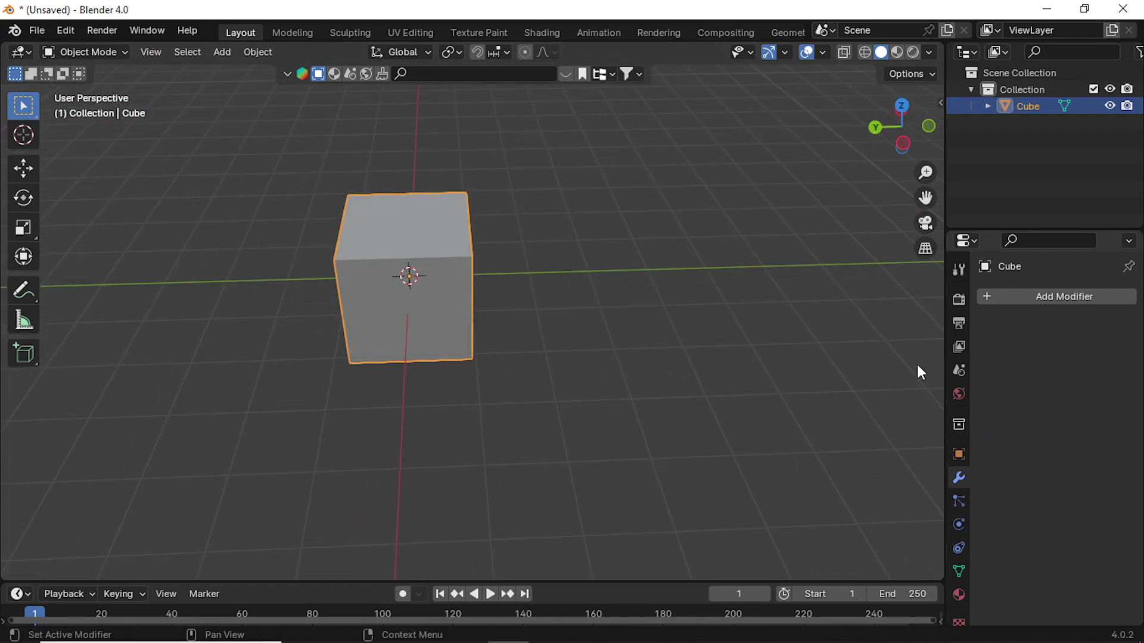
pyautogui.moveTo(495, 387); pyautogui.dragTo(465, 182, button='middle')
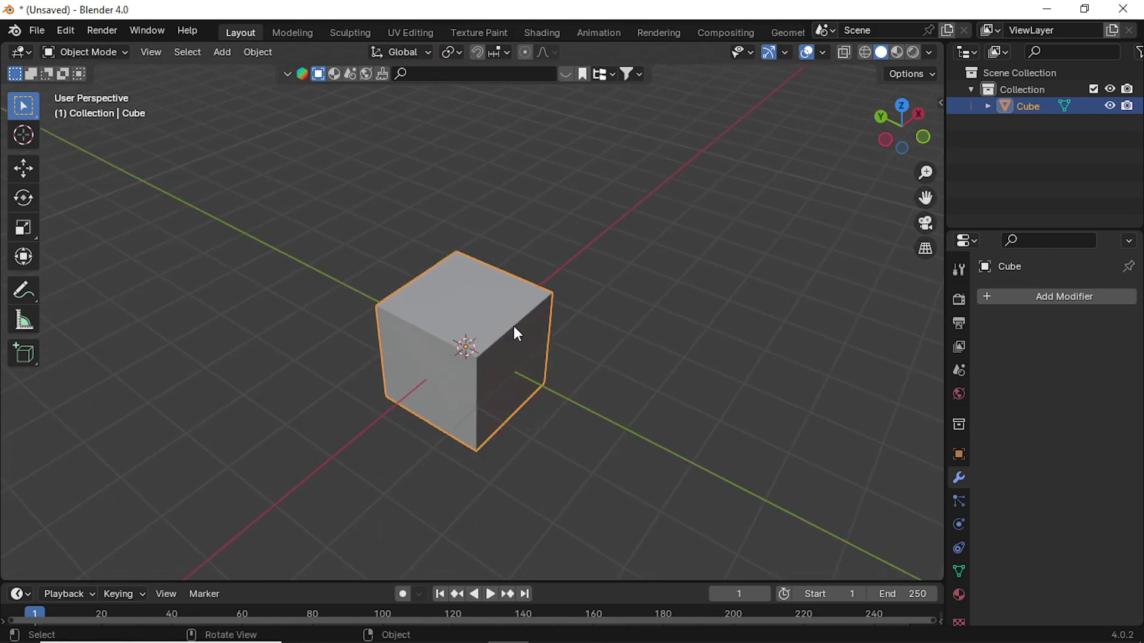
pyautogui.click(1055, 304)
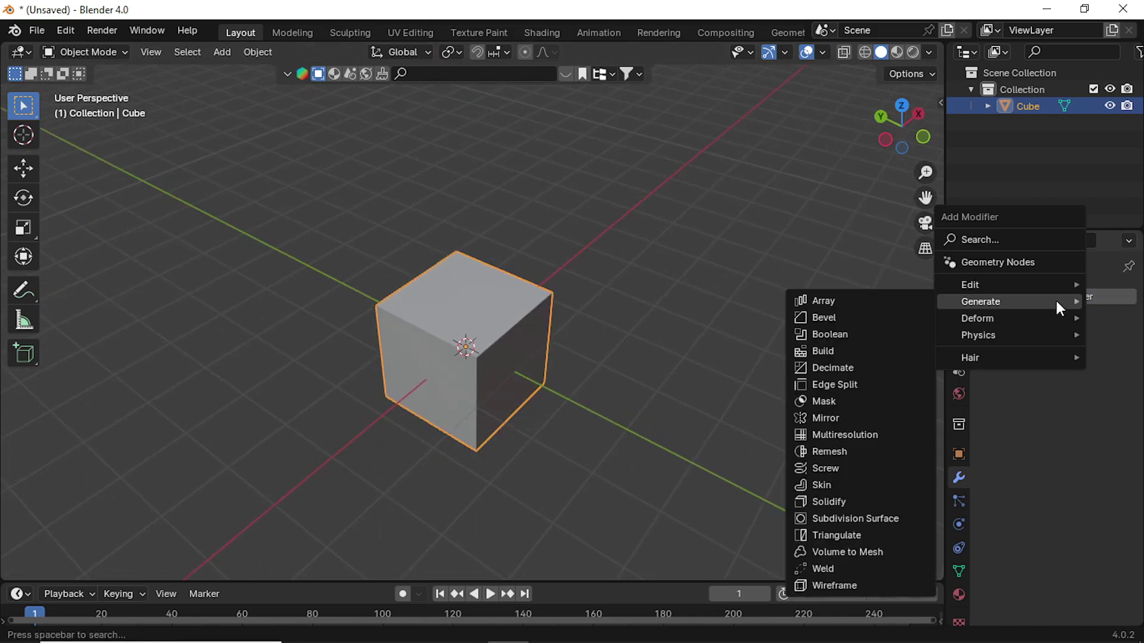
pyautogui.moveTo(1015, 310)
pyautogui.click(859, 317)
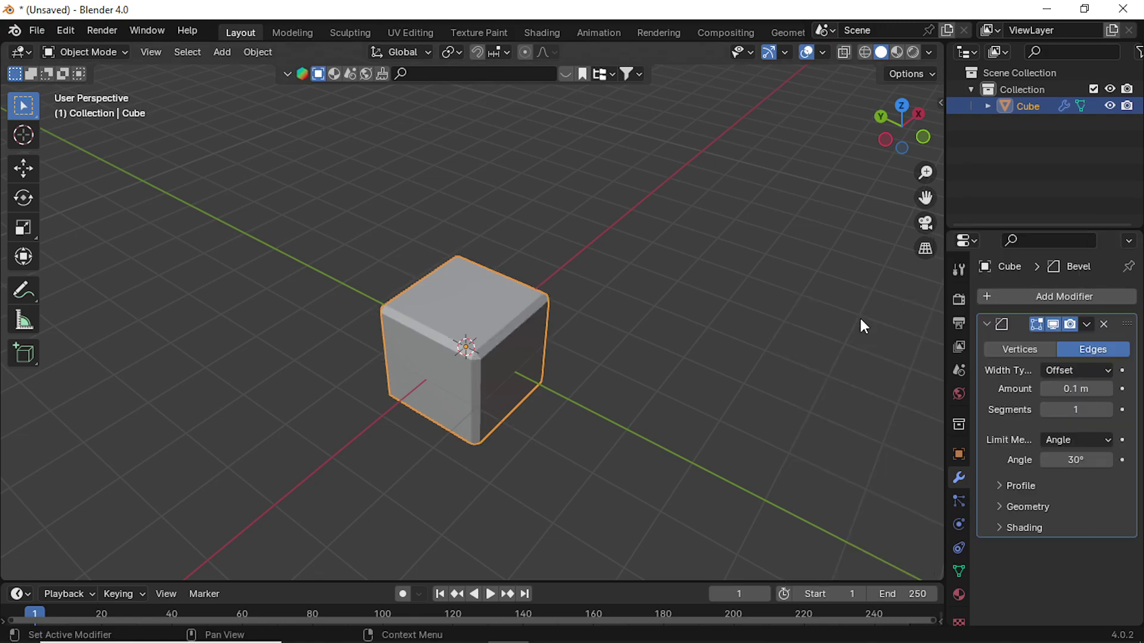
pyautogui.moveTo(467, 415); pyautogui.dragTo(592, 409, button='middle')
pyautogui.press('Up')
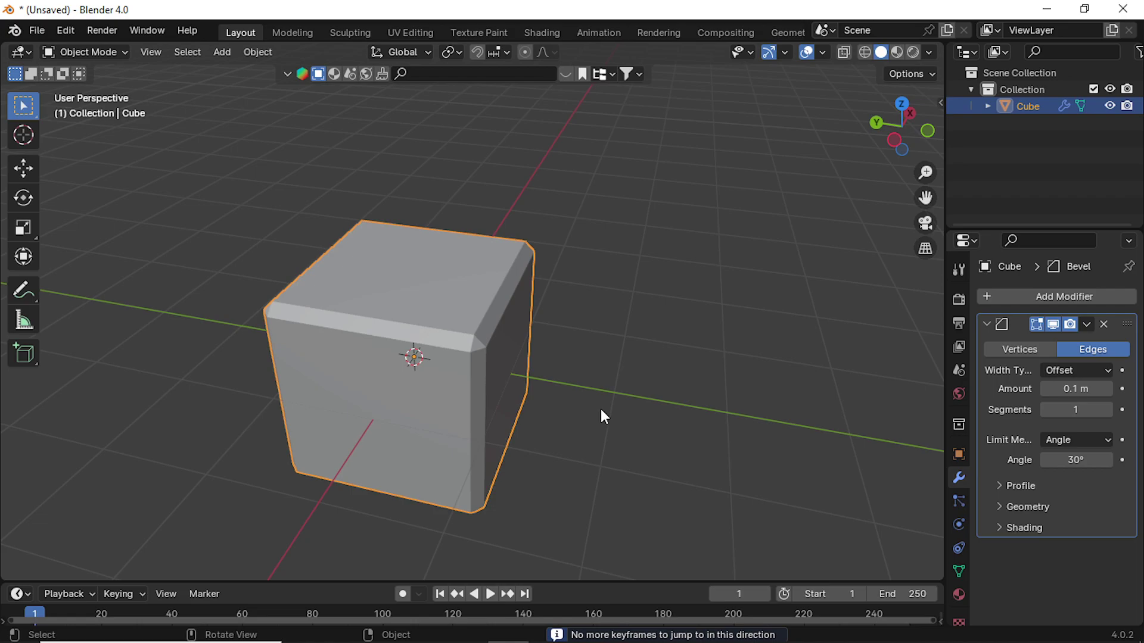
# - Switch the Bevel modifier to Vertices and set its amount to 0.8 m with 4 segments
pyautogui.moveTo(616, 410); pyautogui.dragTo(775, 192, button='middle')
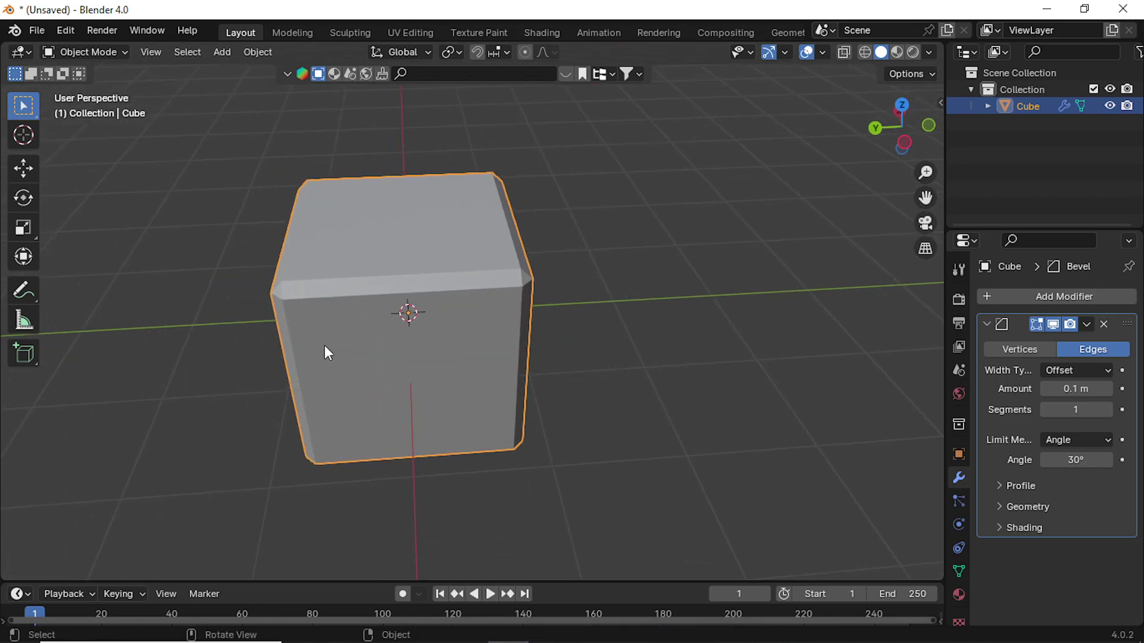
pyautogui.keyDown('shift'); pyautogui.moveTo(327, 354); pyautogui.dragTo(902, 372, button='middle'); pyautogui.keyUp('shift')
pyautogui.keyDown('shift'); pyautogui.moveTo(491, 320); pyautogui.dragTo(535, 358, button='middle'); pyautogui.keyUp('shift')
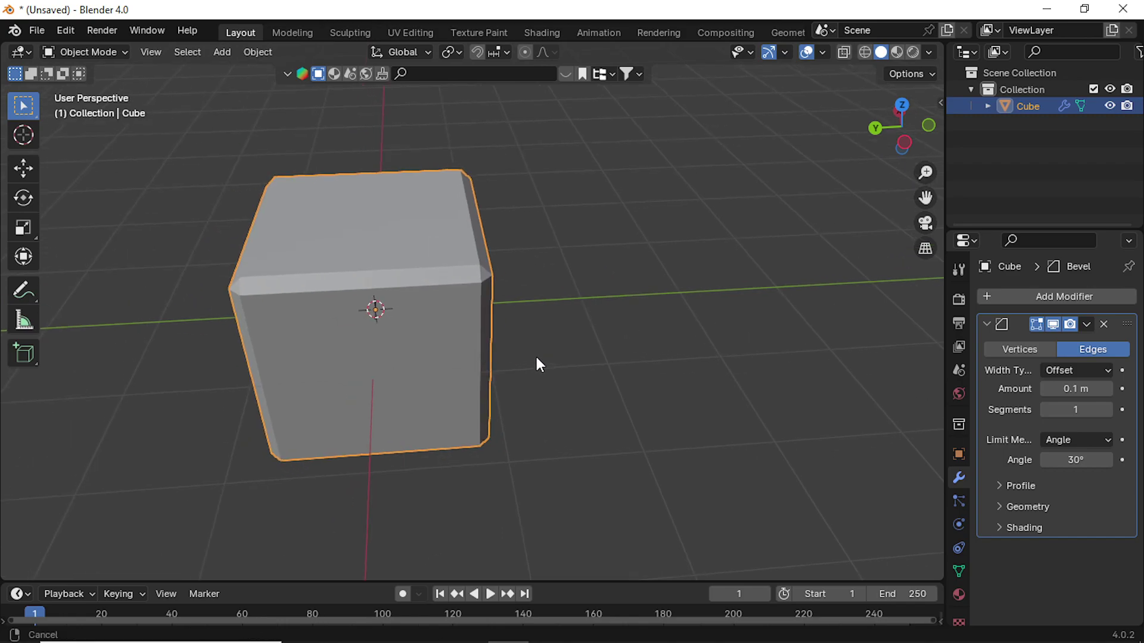
pyautogui.click(1000, 351)
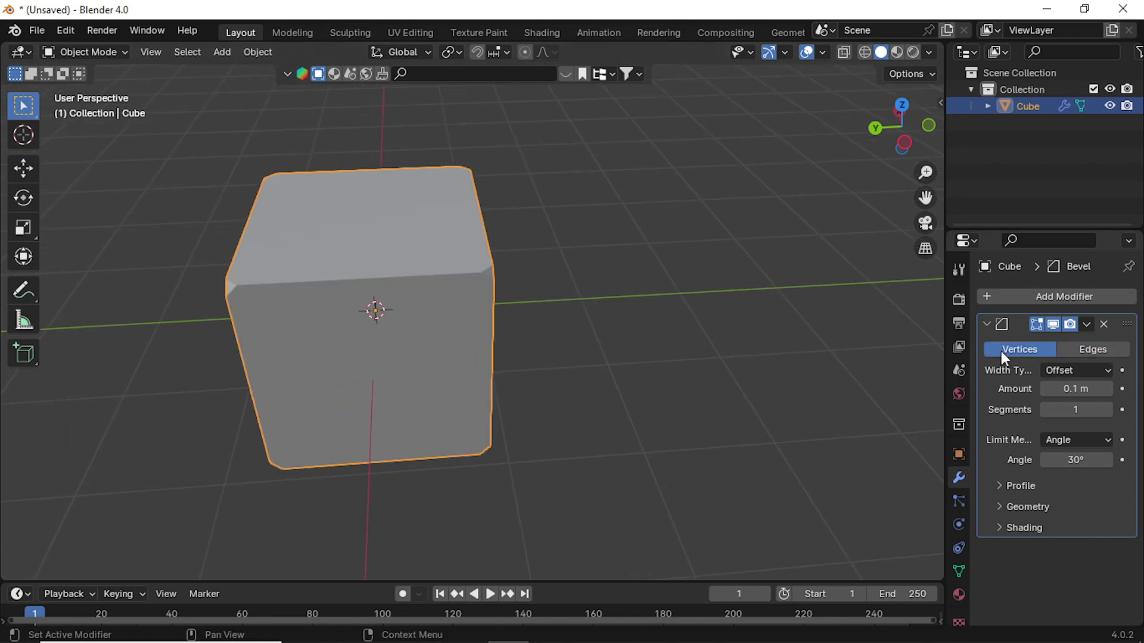
pyautogui.keyDown('shift'); pyautogui.moveTo(673, 280); pyautogui.dragTo(631, 355, button='middle'); pyautogui.keyUp('shift')
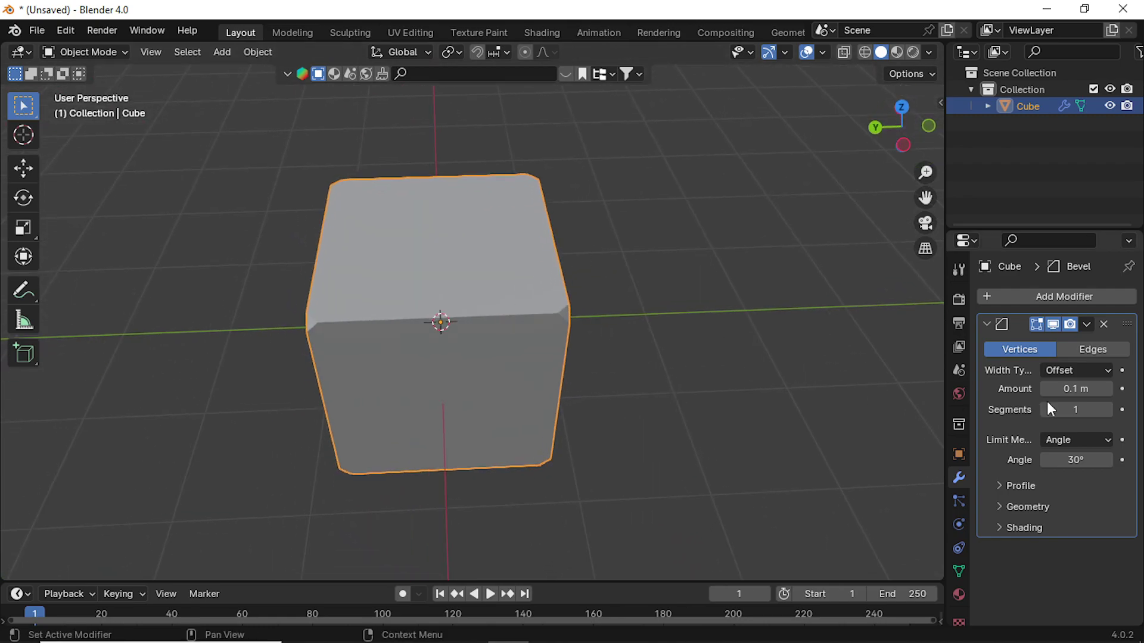
pyautogui.moveTo(1080, 390); pyautogui.dragTo(1096, 415)
pyautogui.moveTo(733, 398); pyautogui.dragTo(708, 338, button='middle')
pyautogui.scroll(2, 649, 396)
pyautogui.scroll(-2, 604, 314)
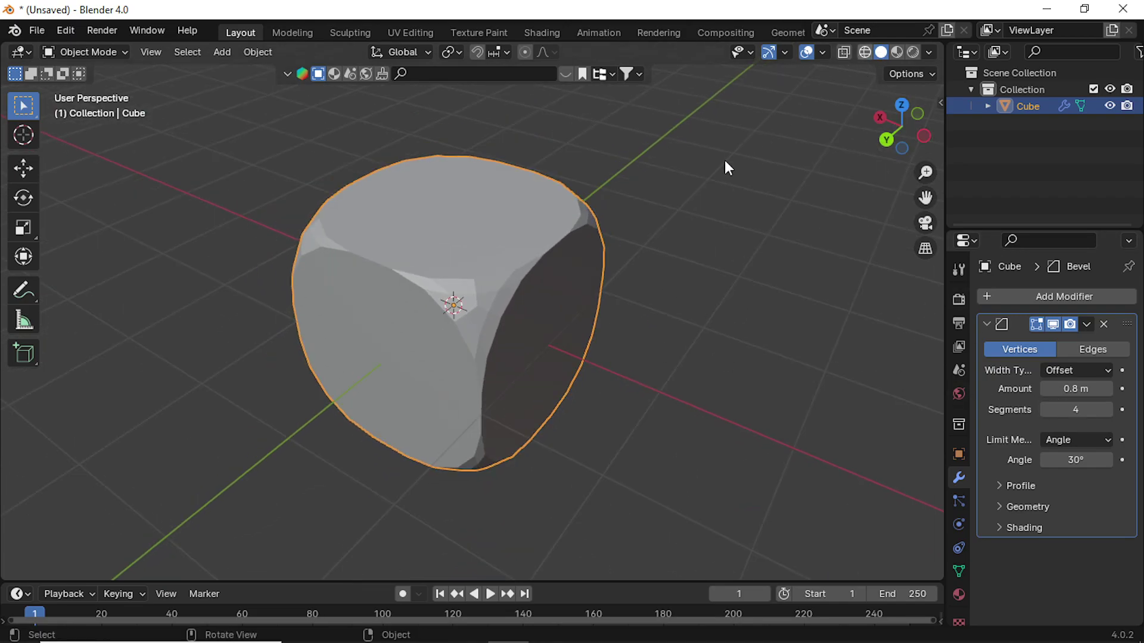
# - Toggle the viewport to wireframe shading and return it to solid shading
pyautogui.hotkey('shift', 'z')
pyautogui.moveTo(724, 168)
pyautogui.mouseDown(button='middle')
pyautogui.moveTo(725, 324)
pyautogui.moveTo(718, 296)
pyautogui.moveTo(745, 251)
pyautogui.mouseUp(button='middle')
pyautogui.click(881, 53)
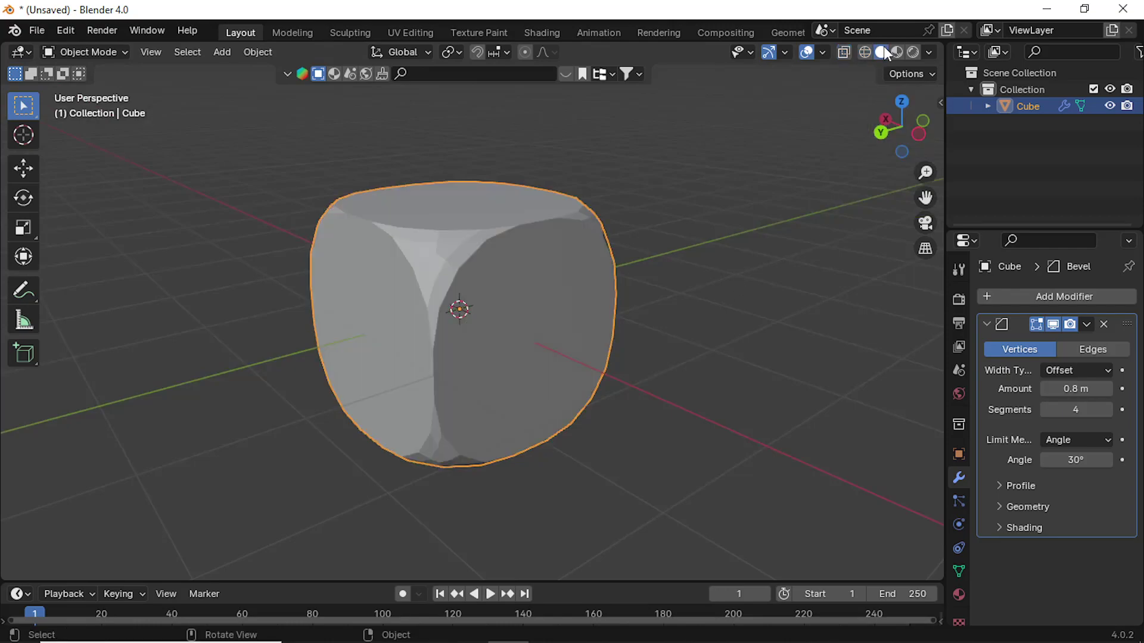
pyautogui.moveTo(830, 215); pyautogui.dragTo(831, 266, button='middle')
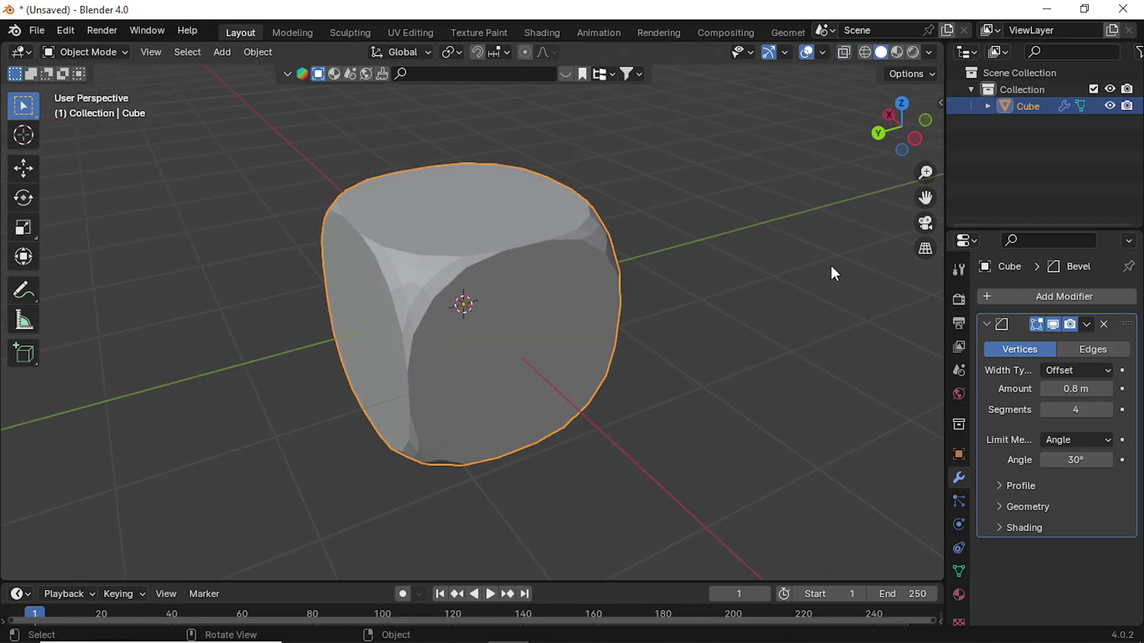
# - Turn the Face Orientation overlay on and off again, and check the viewport gizmo options
pyautogui.click(822, 52)
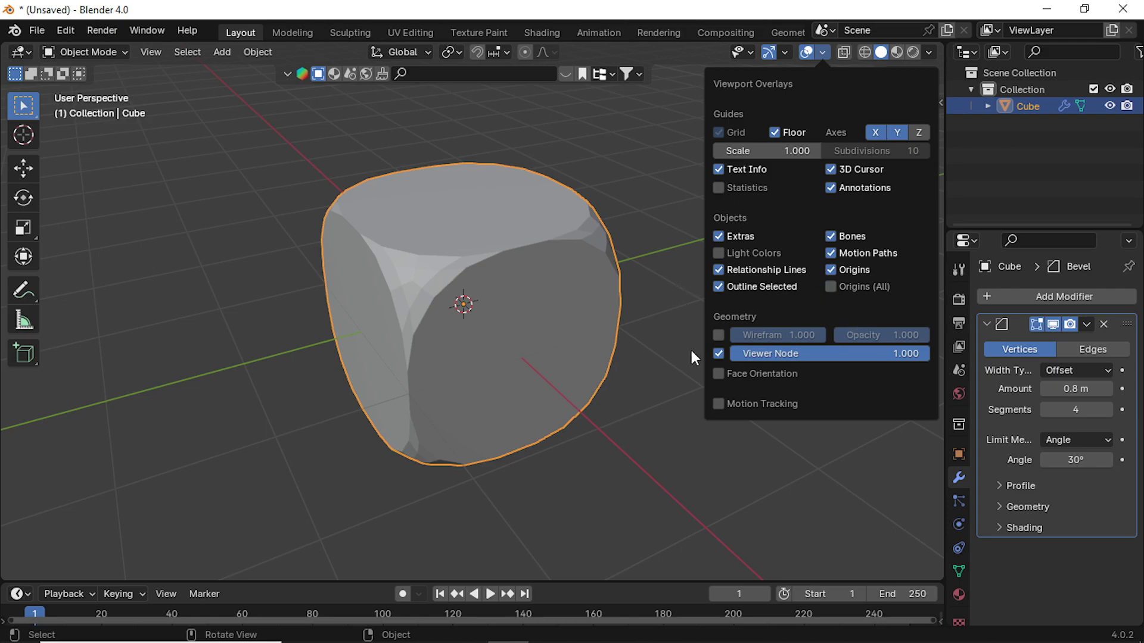
pyautogui.click(717, 374)
pyautogui.click(717, 375)
pyautogui.click(784, 52)
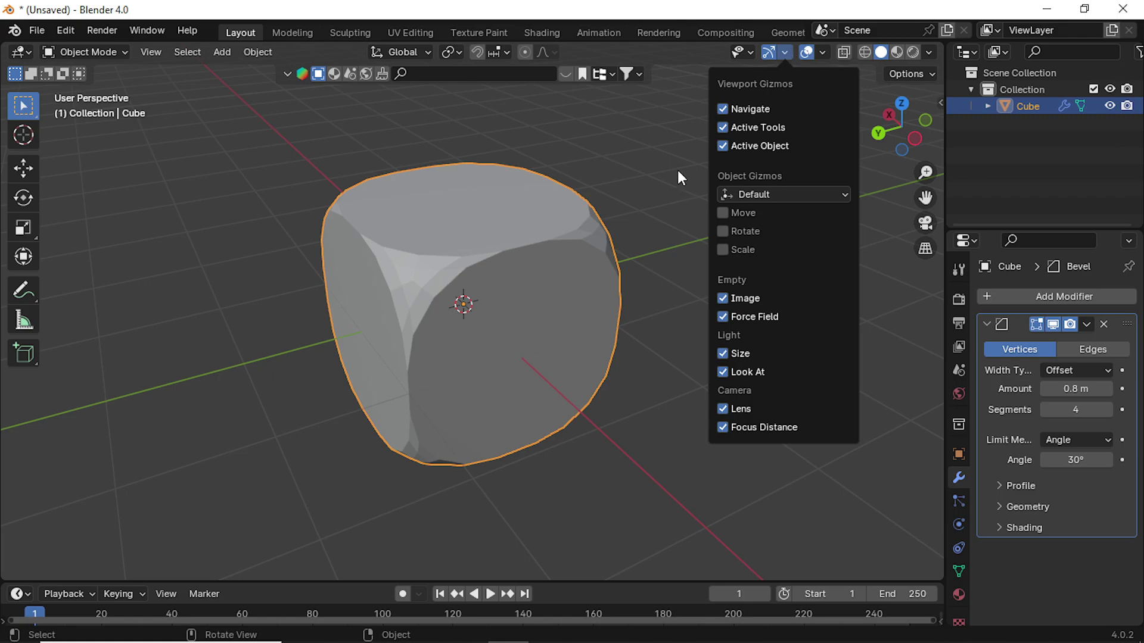
pyautogui.click(822, 203)
# - Reselect the cube and set its Bevel modifier's amount to about 0.73 m
pyautogui.moveTo(855, 215); pyautogui.dragTo(760, 326, button='middle')
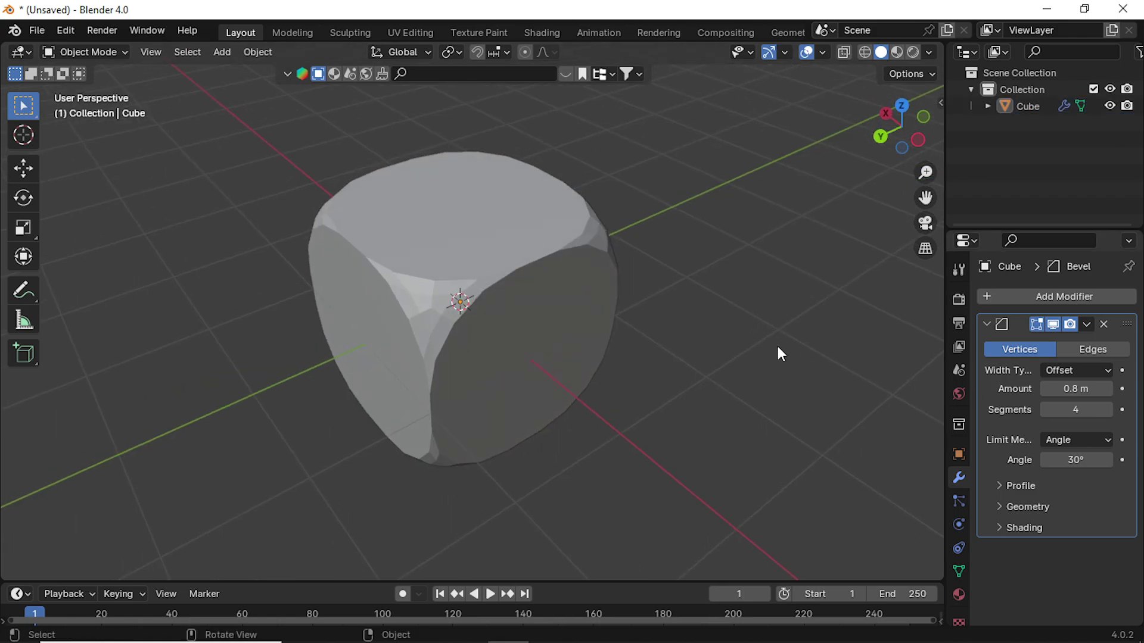
pyautogui.click(518, 257)
pyautogui.moveTo(1072, 388)
pyautogui.mouseDown()
pyautogui.moveTo(1102, 389)
pyautogui.moveTo(1028, 389)
pyautogui.moveTo(1118, 393)
pyautogui.moveTo(1066, 388)
pyautogui.mouseUp()
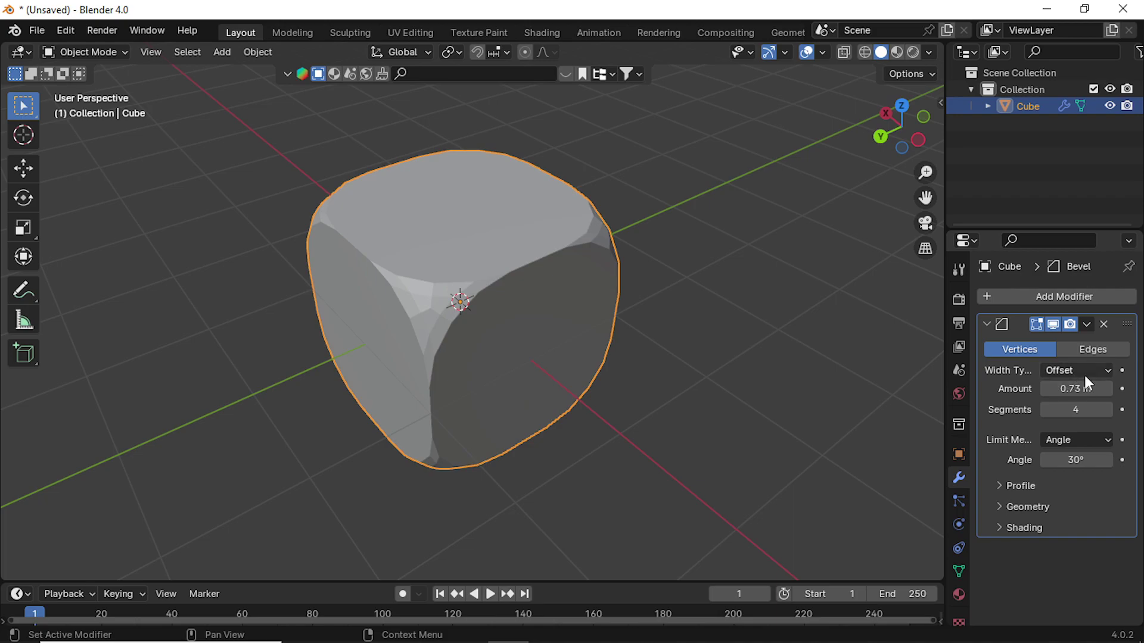
# - Try the Width and Depth width types on the cube's Bevel modifier
pyautogui.click(1085, 372)
pyautogui.click(1046, 408)
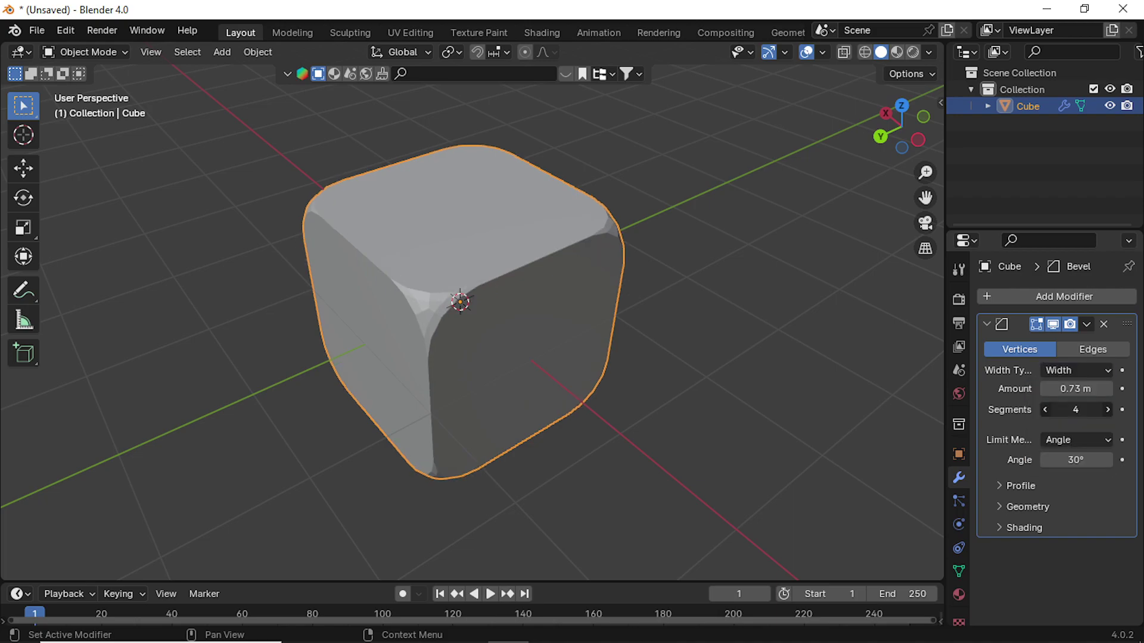
pyautogui.moveTo(1070, 390)
pyautogui.mouseDown()
pyautogui.moveTo(1102, 391)
pyautogui.moveTo(1076, 389)
pyautogui.mouseUp()
pyautogui.click(1066, 370)
pyautogui.click(1059, 427)
# - Switch the Bevel modifier's width type to Percent and set the width percent to about 32.58%
pyautogui.click(1077, 370)
pyautogui.click(1060, 442)
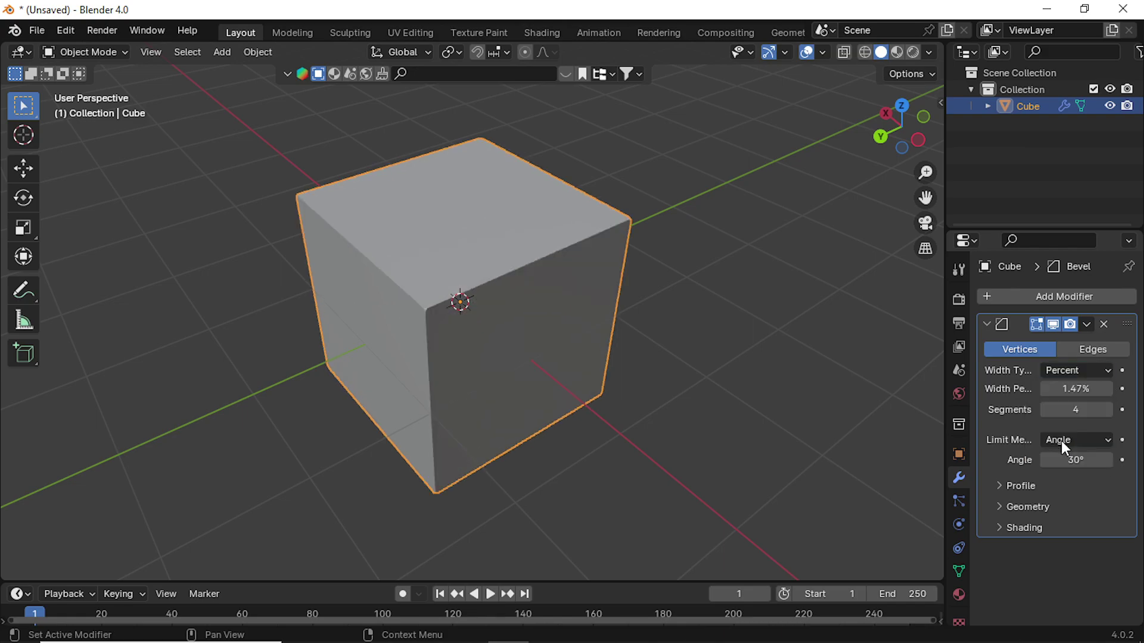
pyautogui.moveTo(1075, 388); pyautogui.dragTo(1026, 388)
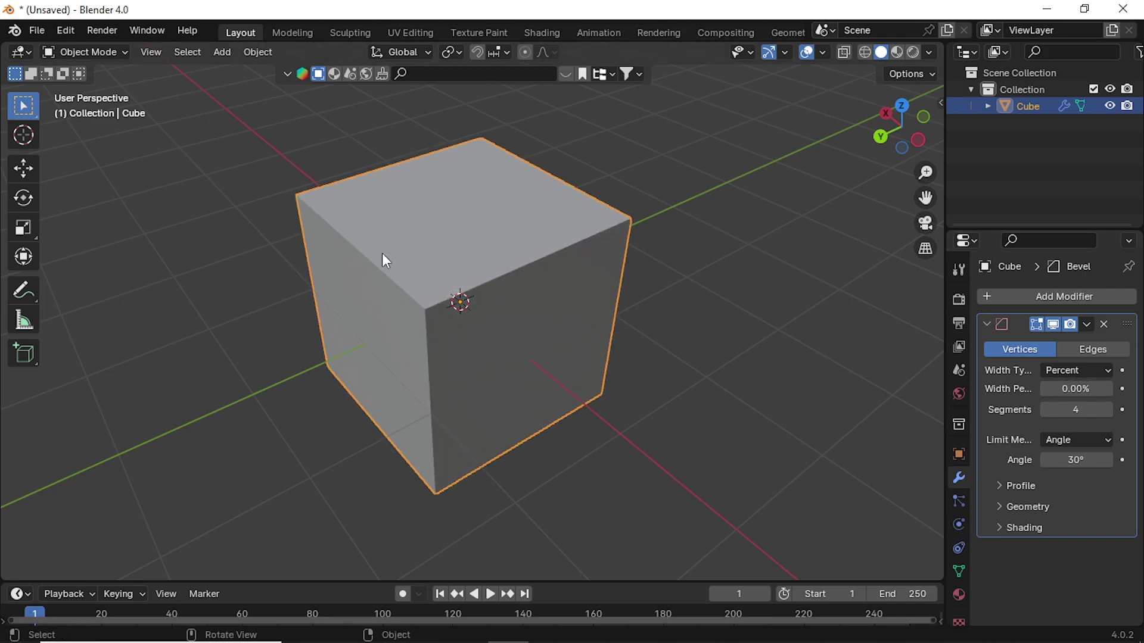
pyautogui.moveTo(1070, 388)
pyautogui.mouseDown()
pyautogui.moveTo(1099, 388)
pyautogui.moveTo(1064, 388)
pyautogui.mouseUp()
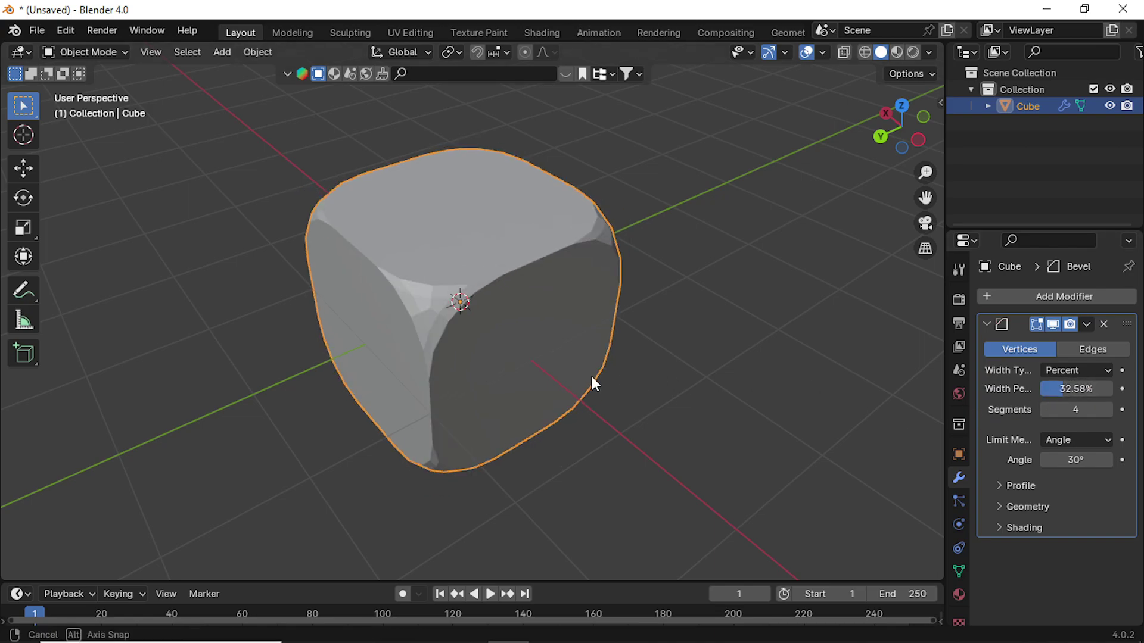
# - Place the 3D cursor on empty ground beside the cube and add a cylinder mesh there
pyautogui.moveTo(591, 374); pyautogui.dragTo(524, 378, button='middle')
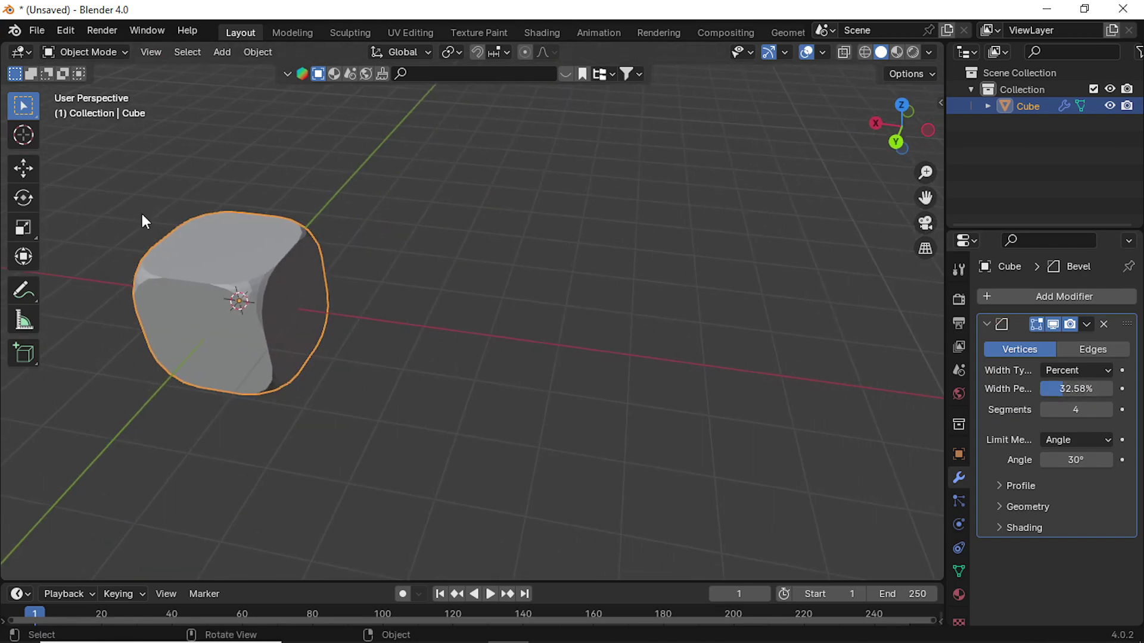
pyautogui.click(23, 135)
pyautogui.moveTo(430, 310); pyautogui.dragTo(437, 311)
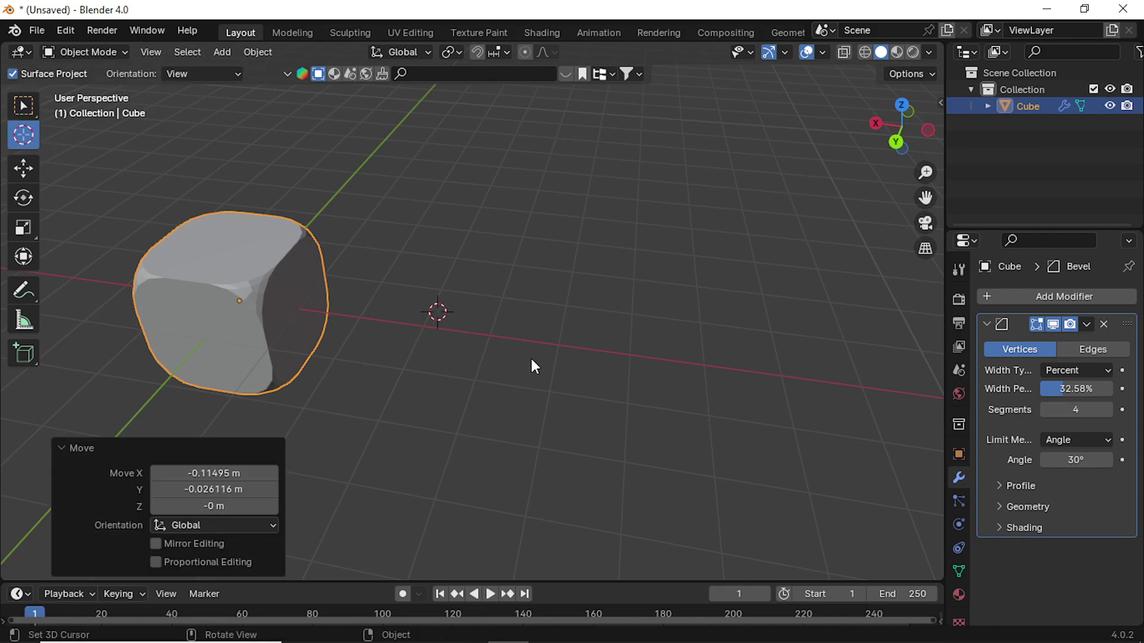
pyautogui.click(22, 106)
pyautogui.hotkey('shift', 'a')
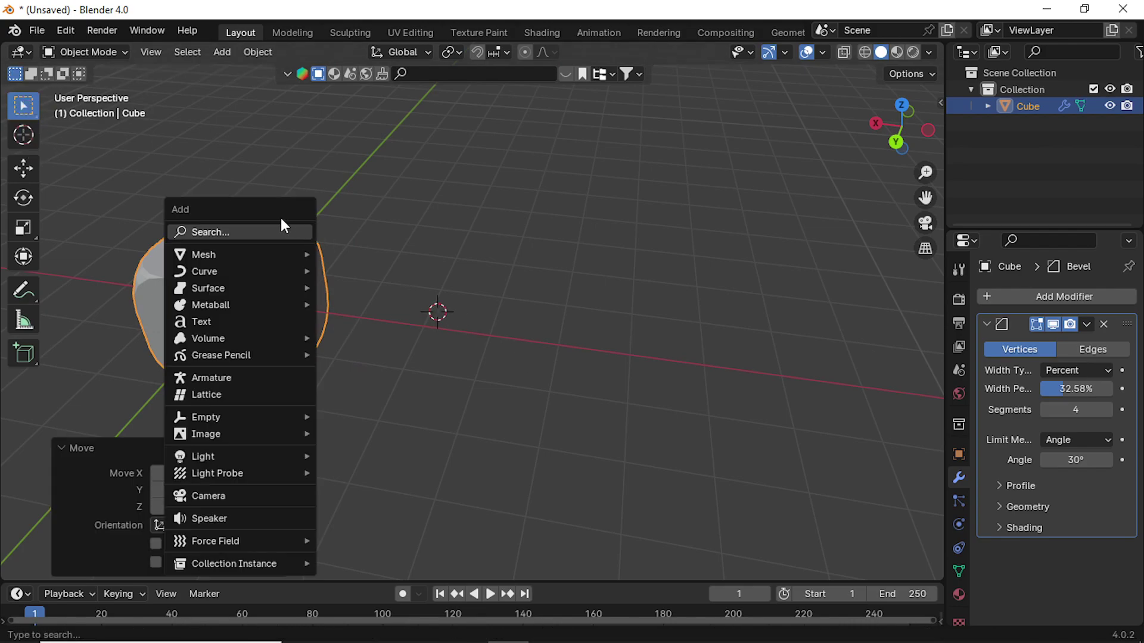
pyautogui.moveTo(228, 255)
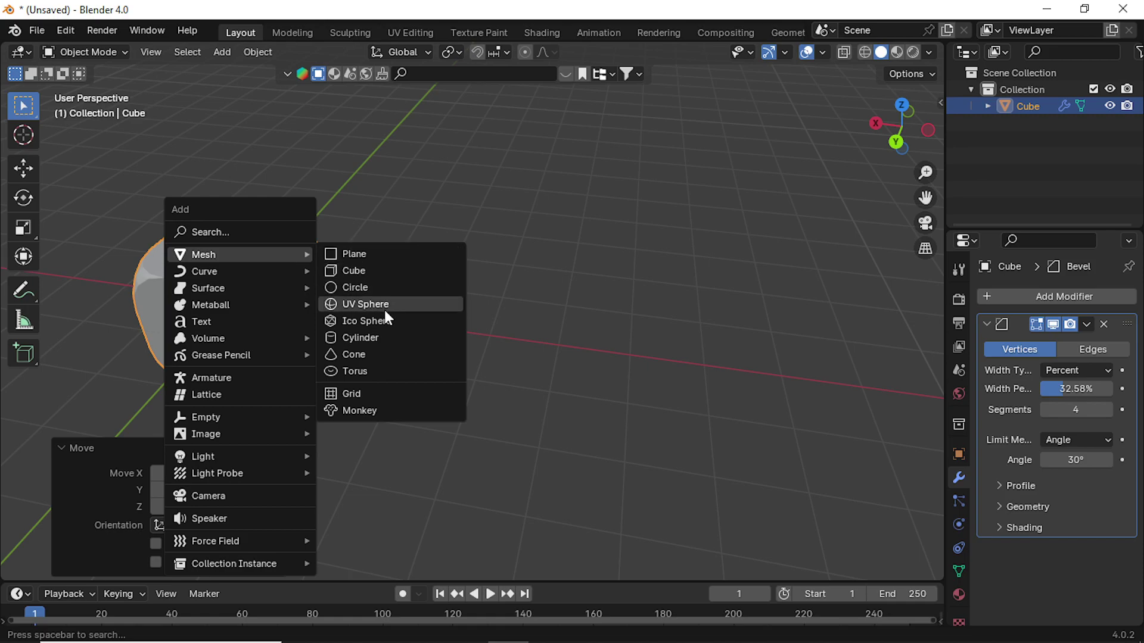
pyautogui.click(381, 337)
pyautogui.press('KP_Decimal')
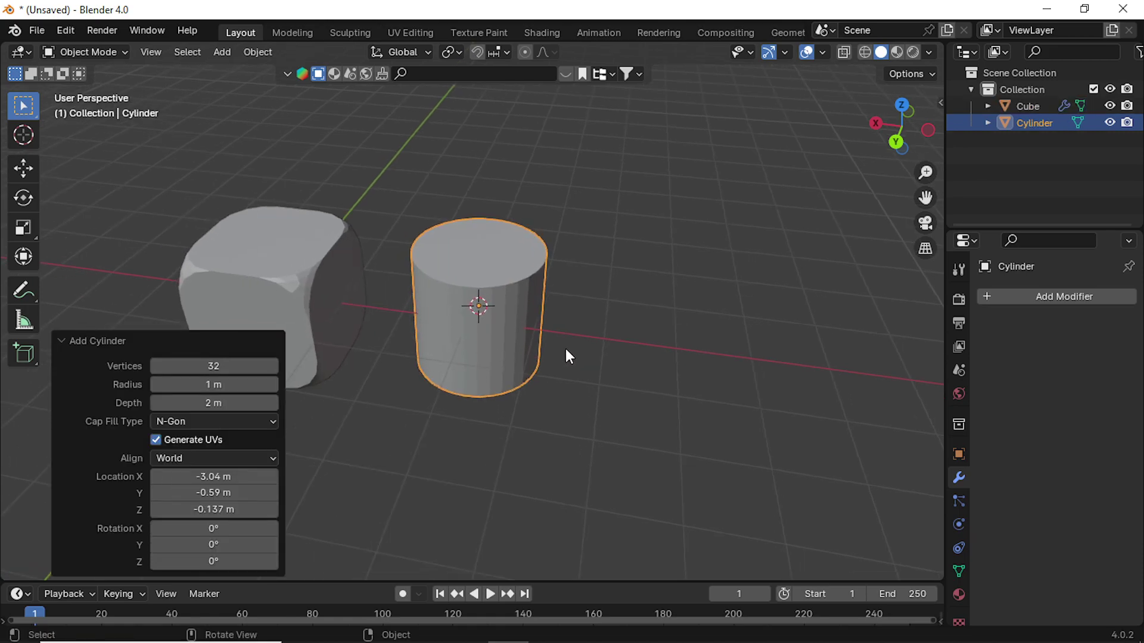
# - In Edit Mode, bevel one edge of the cylinder's top rim by about 0.593 m with 49 segments
pyautogui.press('Tab')
pyautogui.click(659, 326)
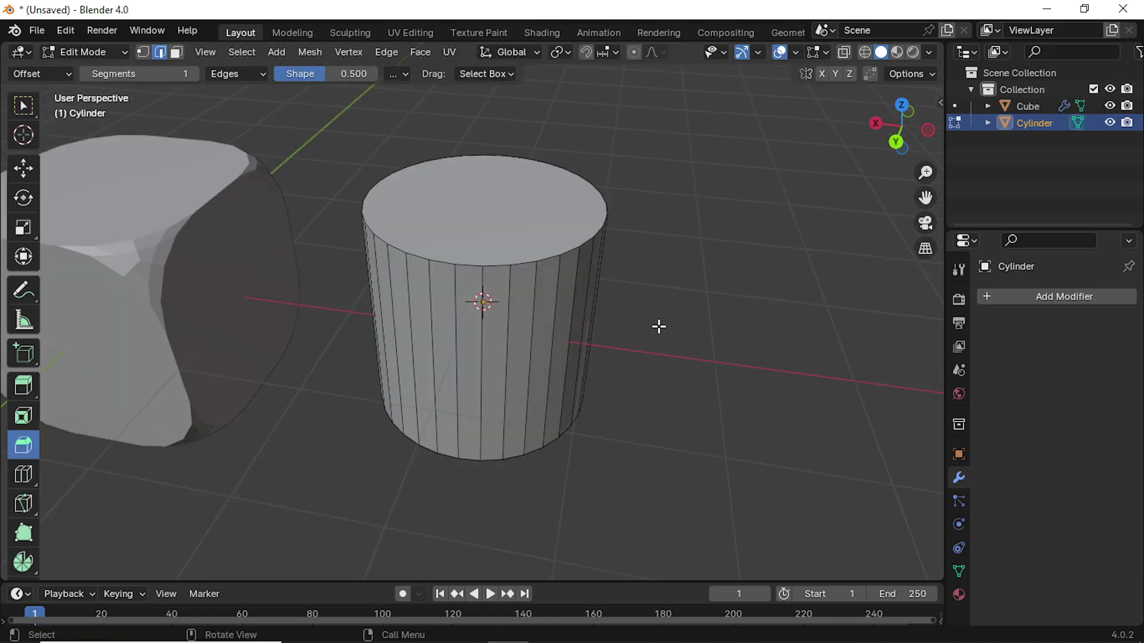
pyautogui.click(520, 264)
pyautogui.moveTo(544, 243); pyautogui.dragTo(651, 232)
pyautogui.moveTo(213, 326); pyautogui.dragTo(262, 326)
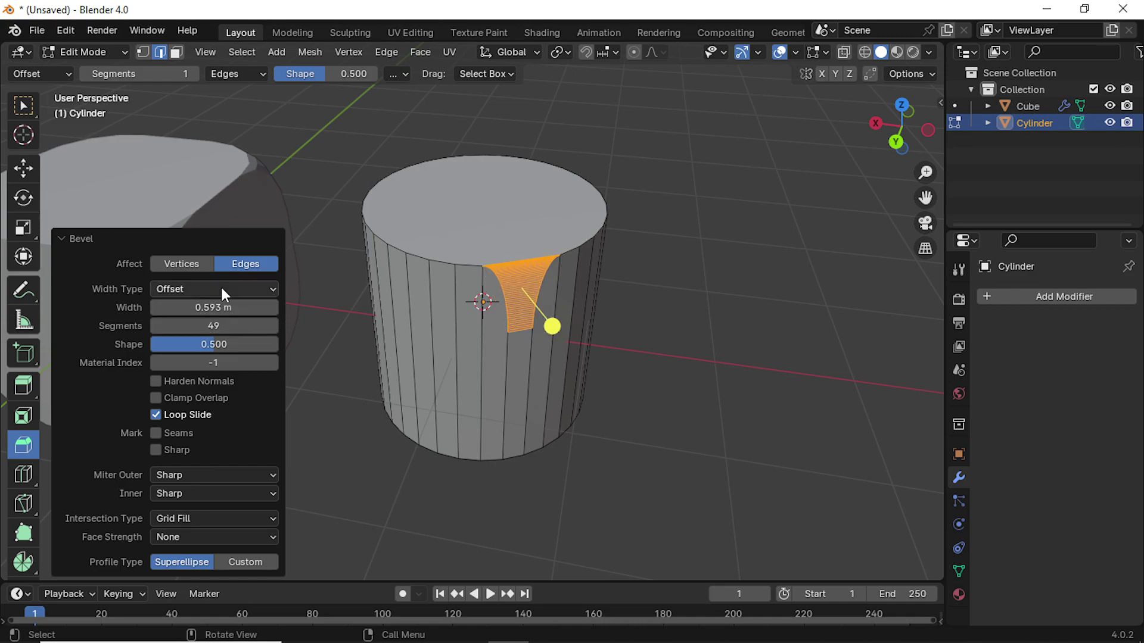
# - Try the Width and Depth width types on the cylinder's single-edge bevel, and undo that bevel
pyautogui.click(244, 288)
pyautogui.click(195, 326)
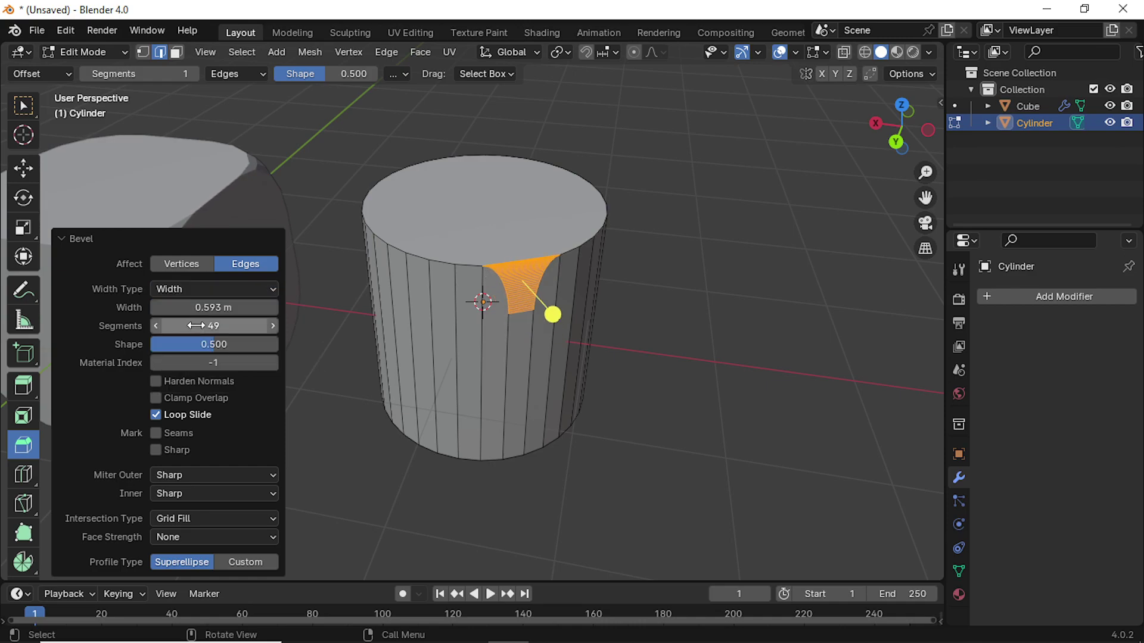
pyautogui.click(201, 292)
pyautogui.click(203, 346)
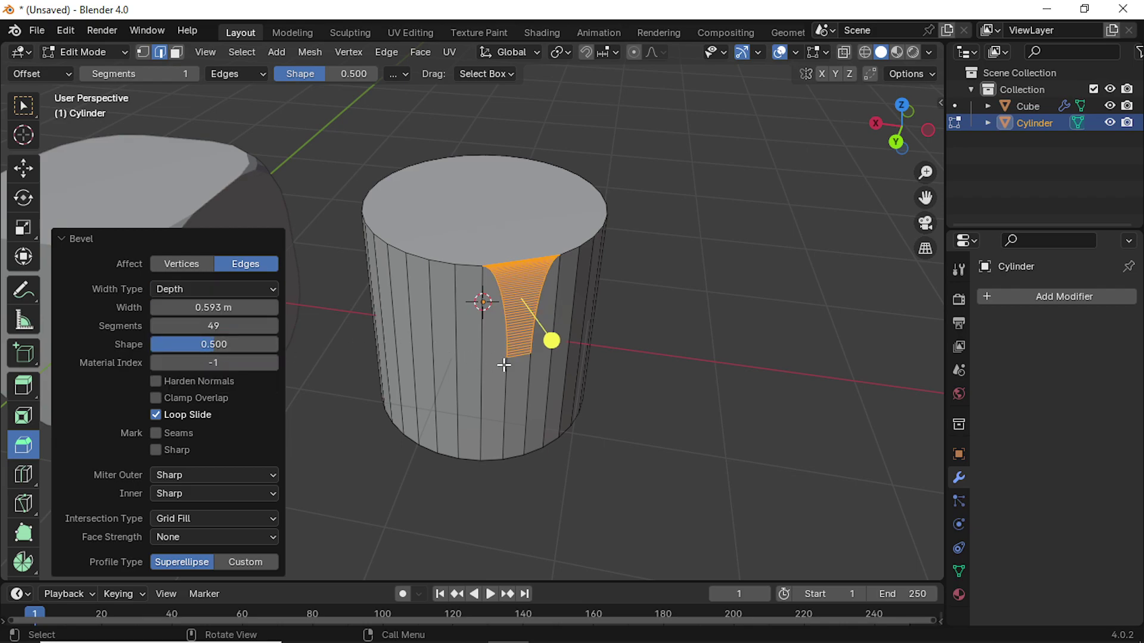
pyautogui.click(688, 296)
pyautogui.hotkey('ctrl', 'z')
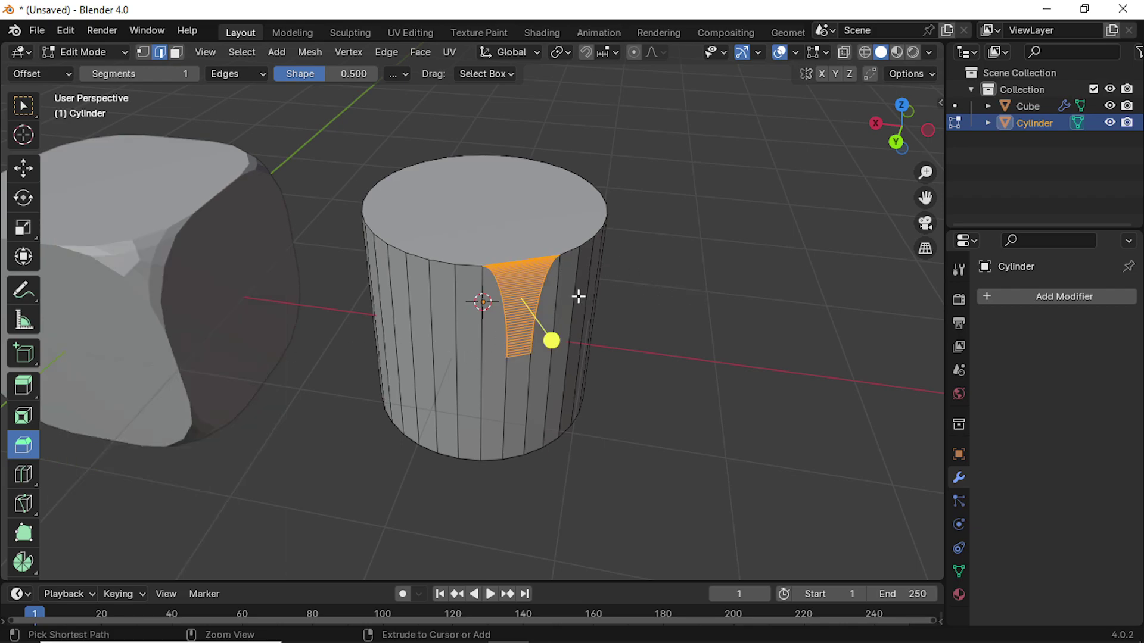
pyautogui.hotkey('ctrl', 'z')
# - Bevel the cylinder's whole top edge loop by about 0.124 m and adjust the bevel with the Percent width type
pyautogui.keyDown('alt'); pyautogui.click(483, 266); pyautogui.keyUp('alt')
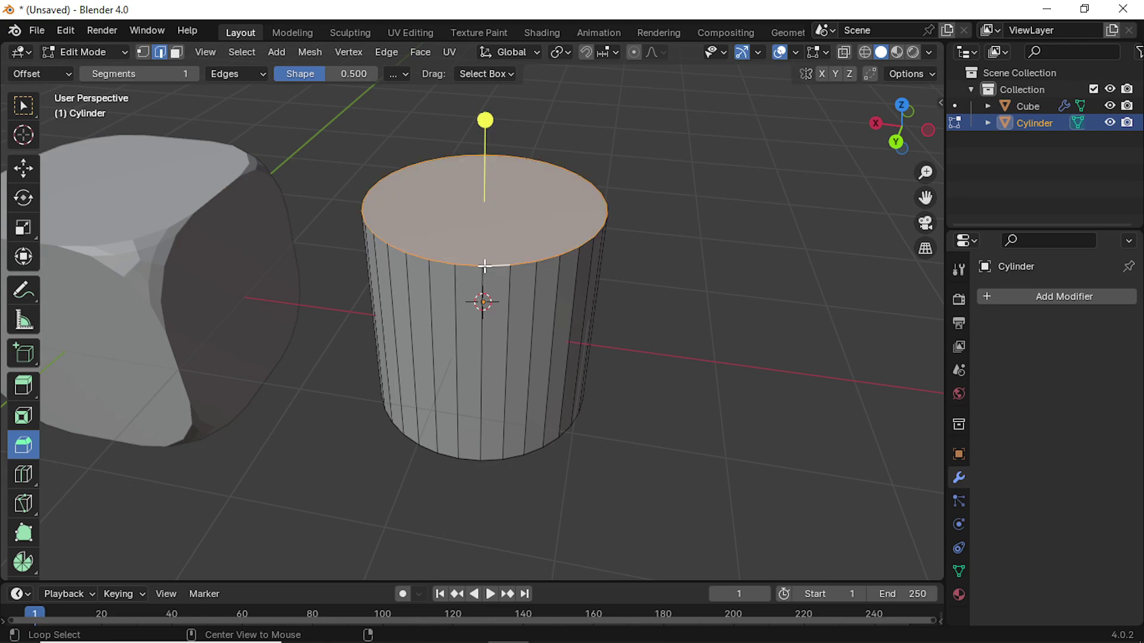
pyautogui.moveTo(506, 129); pyautogui.dragTo(508, 100)
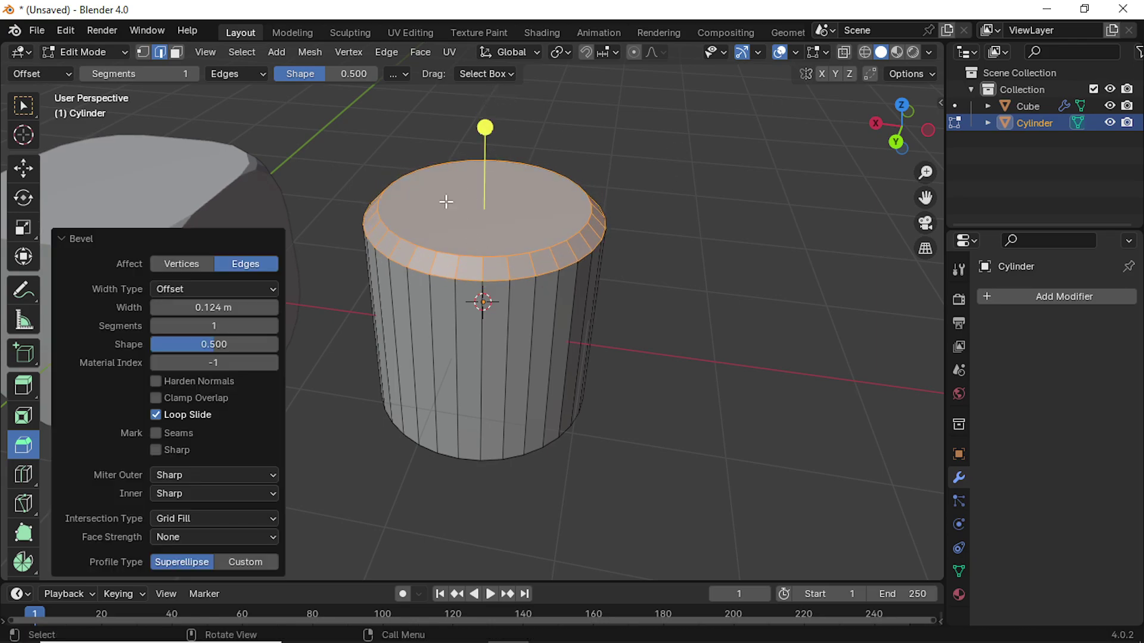
pyautogui.click(234, 289)
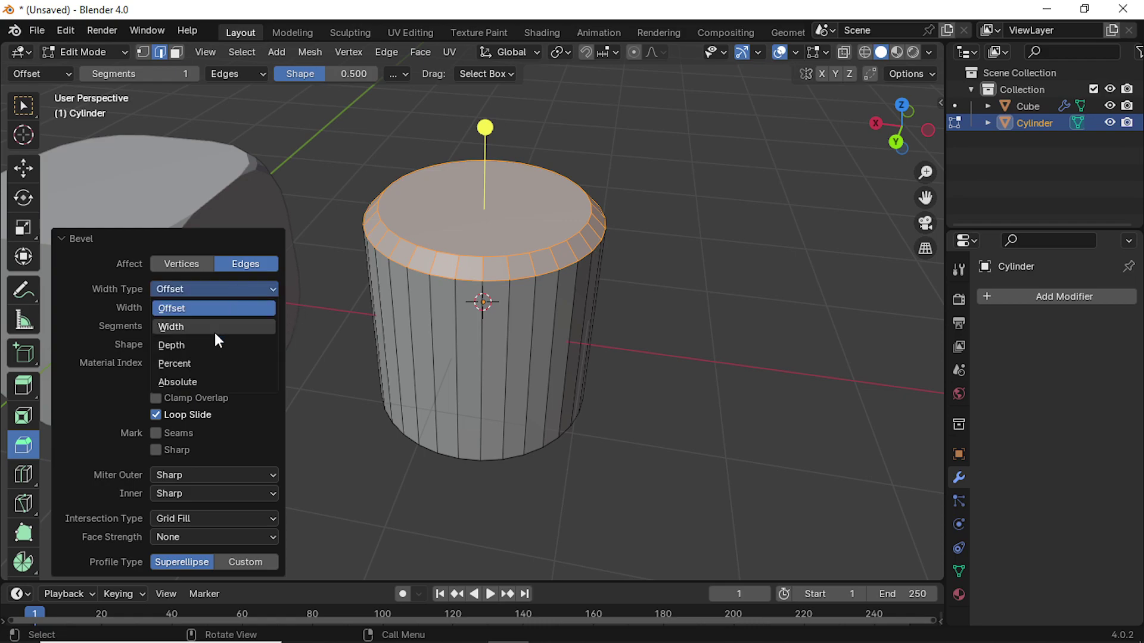
pyautogui.click(208, 363)
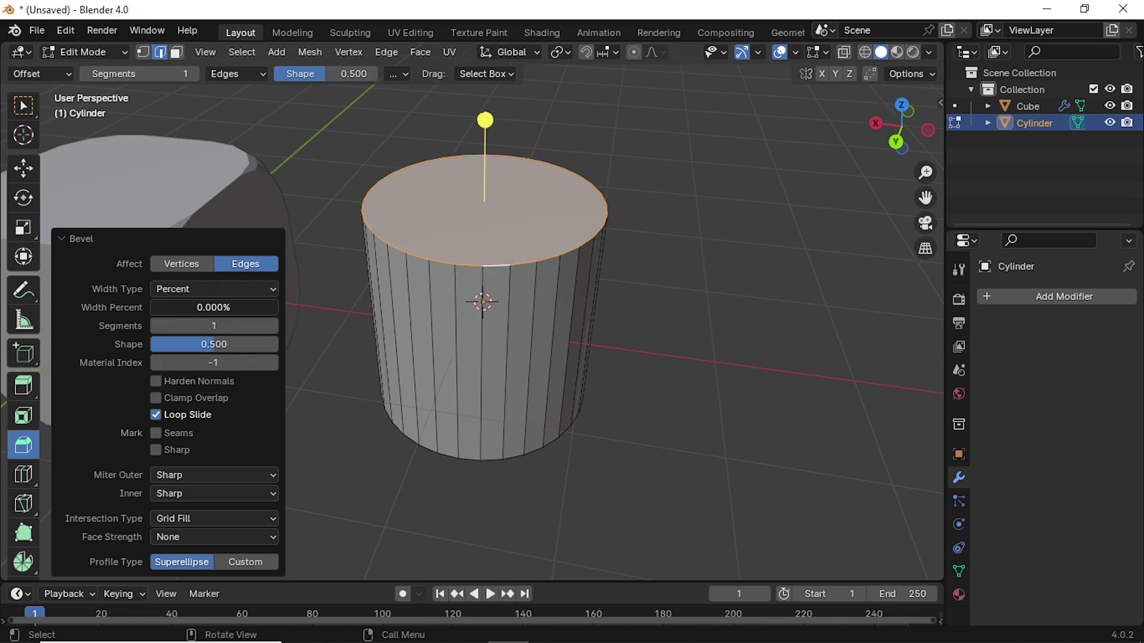
pyautogui.moveTo(222, 307); pyautogui.dragTo(250, 308)
pyautogui.moveTo(160, 308); pyautogui.dragTo(248, 307)
# - Give the cylinder's rim bevel 42 segments and the Offset width type with a width of about 0.534 m
pyautogui.click(196, 326)
pyautogui.write('42')
pyautogui.press('Return')
pyautogui.click(188, 289)
pyautogui.click(188, 308)
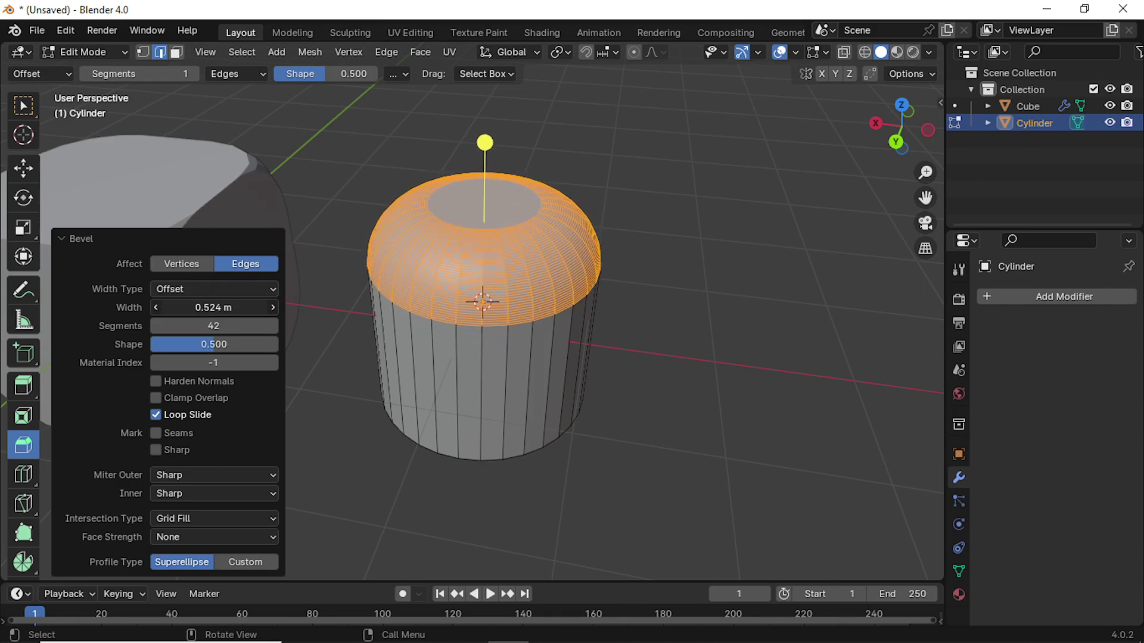
pyautogui.click(227, 288)
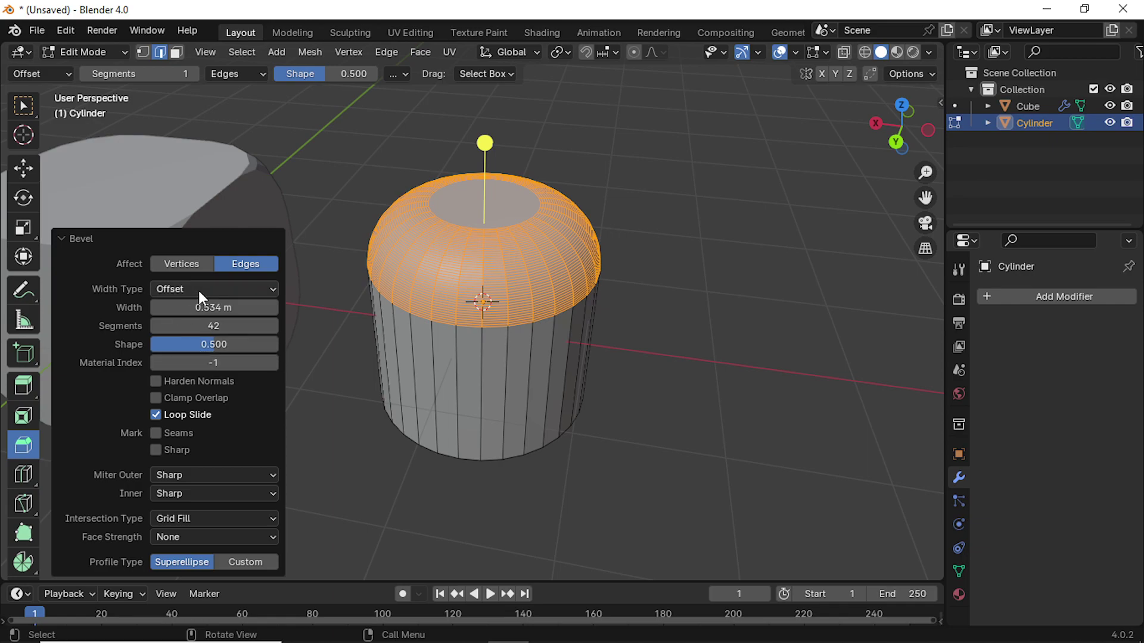
# - Return to Object Mode, delete the cylinder and snap the 3D cursor to the world origin
pyautogui.keyDown('shift'); pyautogui.moveTo(671, 377); pyautogui.dragTo(644, 391, button='middle'); pyautogui.keyUp('shift')
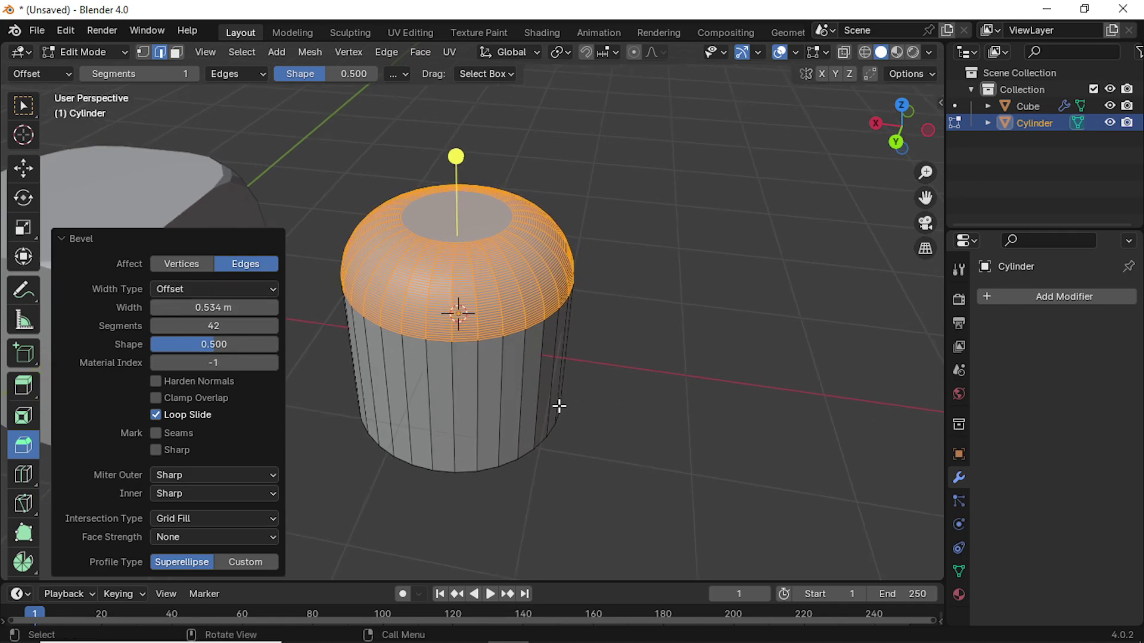
pyautogui.keyDown('shift'); pyautogui.moveTo(559, 403); pyautogui.dragTo(844, 345, button='middle'); pyautogui.keyUp('shift')
pyautogui.click(505, 192)
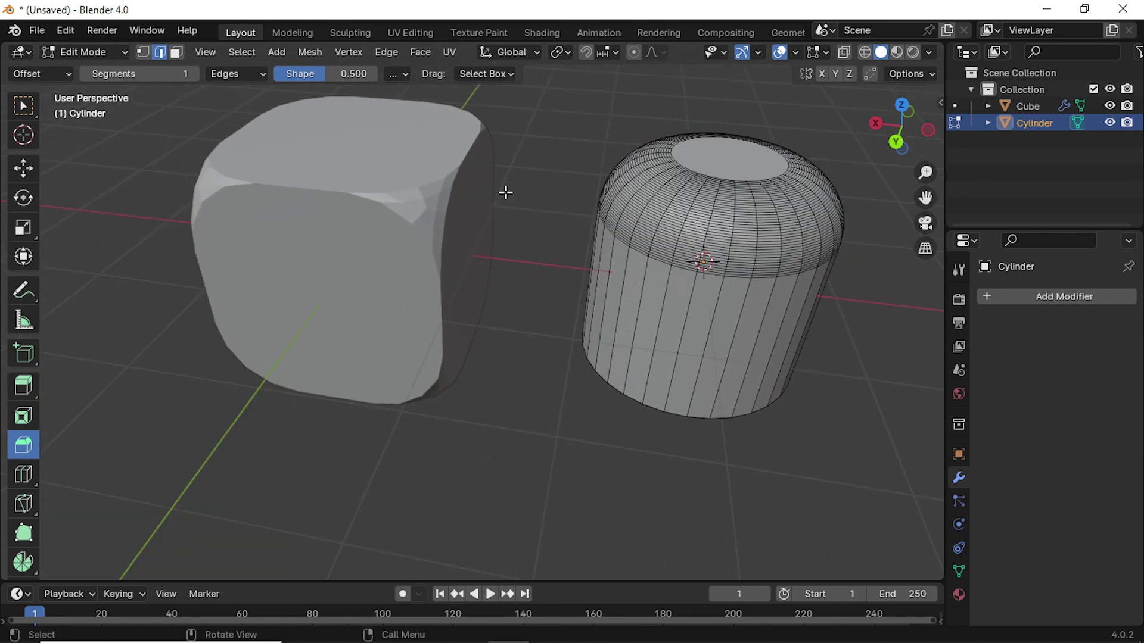
pyautogui.press('Tab')
pyautogui.click(421, 228)
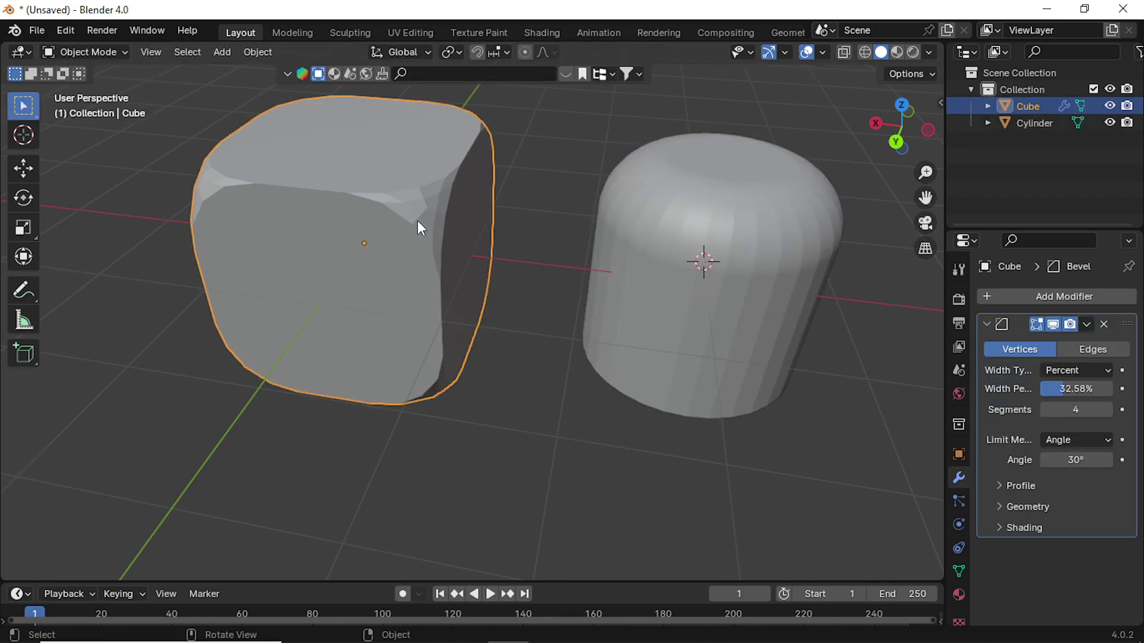
pyautogui.click(756, 267)
pyautogui.press('Delete')
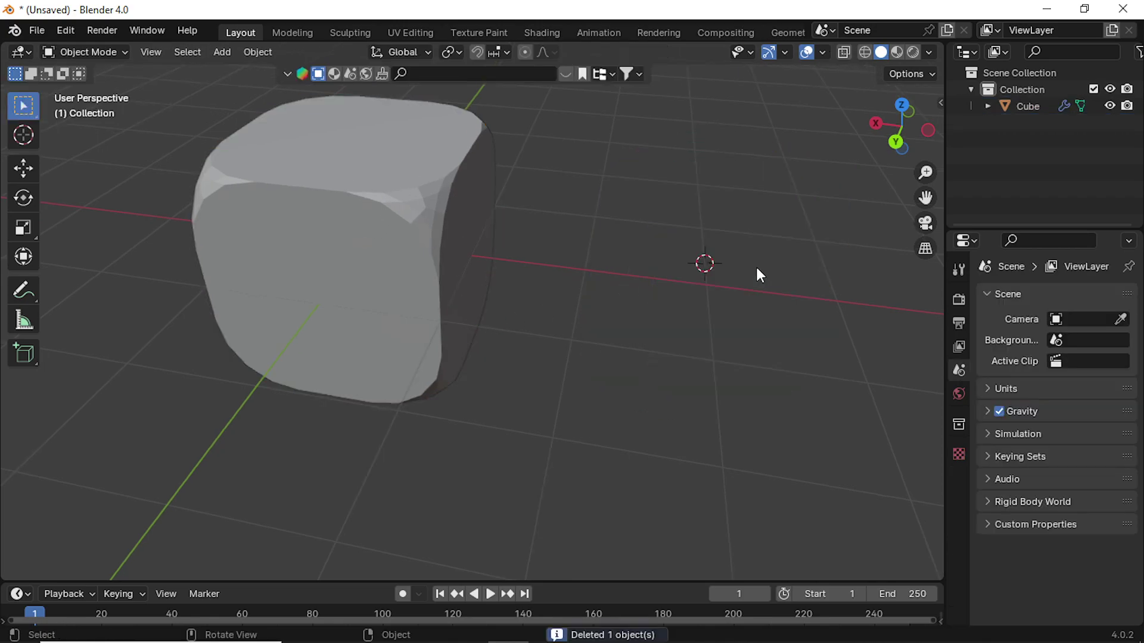
pyautogui.hotkey('shift', 's')
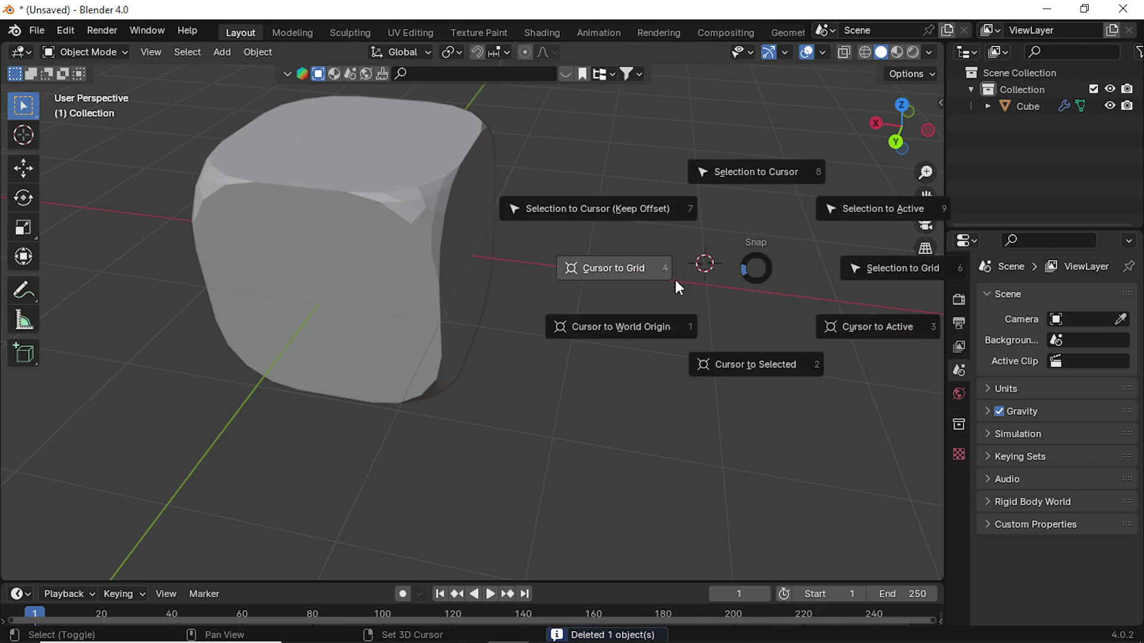
pyautogui.click(615, 342)
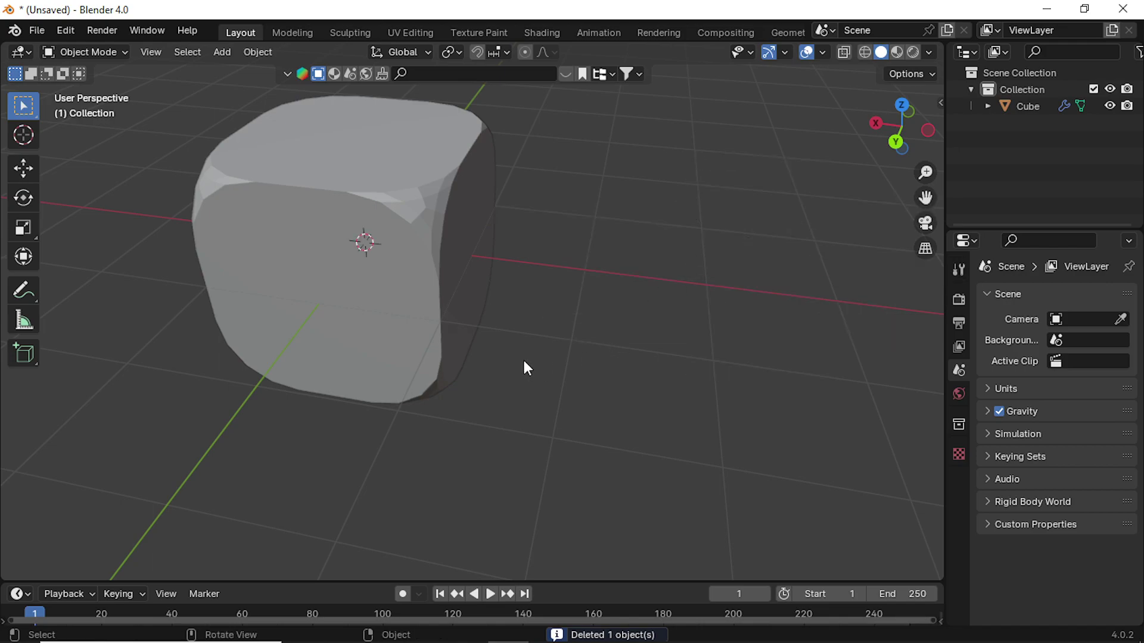
# - Reselect the cube and switch its Bevel modifier's width type to Offset
pyautogui.scroll(-3, 527, 367)
pyautogui.keyDown('shift'); pyautogui.moveTo(535, 357); pyautogui.dragTo(534, 378, button='middle'); pyautogui.keyUp('shift')
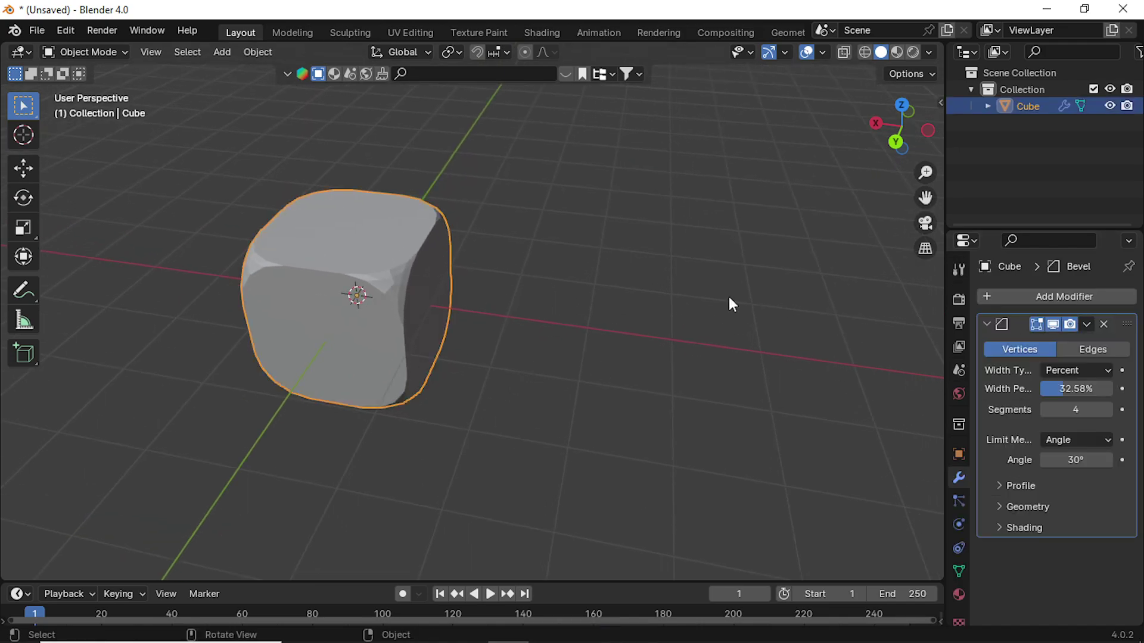
pyautogui.click(1059, 370)
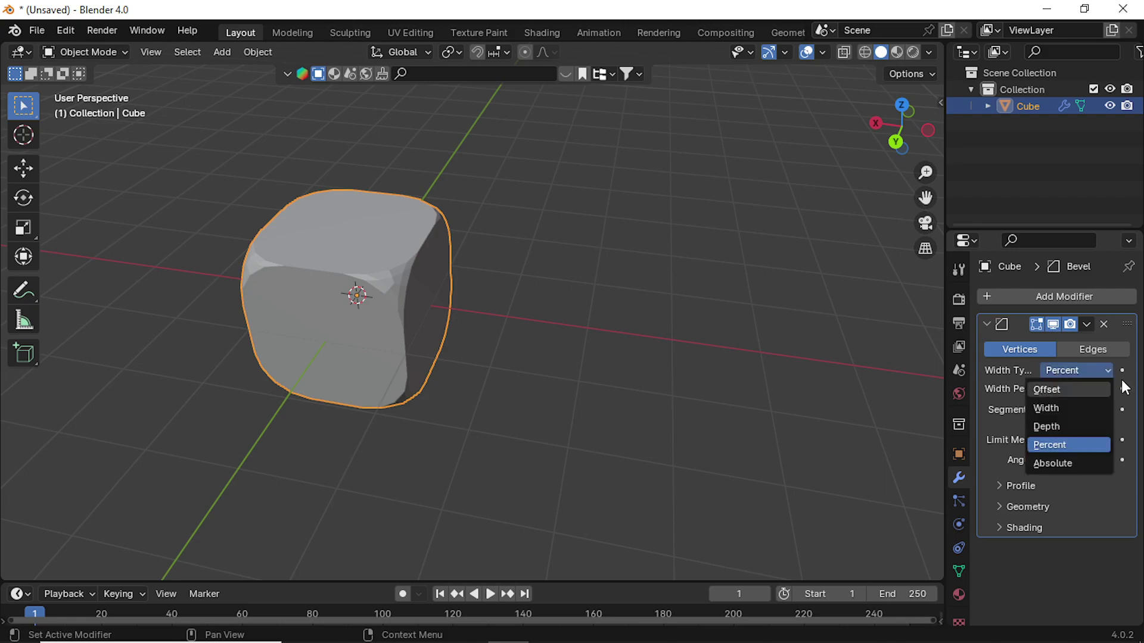
pyautogui.click(1050, 390)
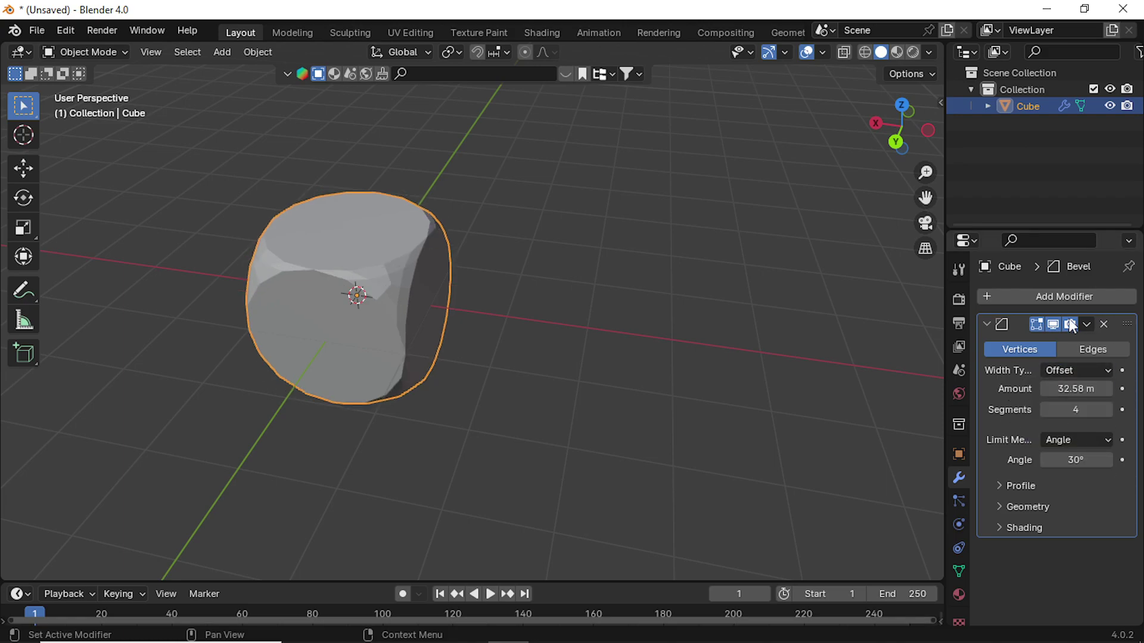
# - Compare Edges and Vertices beveling in the cube's Bevel modifier and leave it on Edges
pyautogui.moveTo(453, 320); pyautogui.dragTo(593, 251, button='middle')
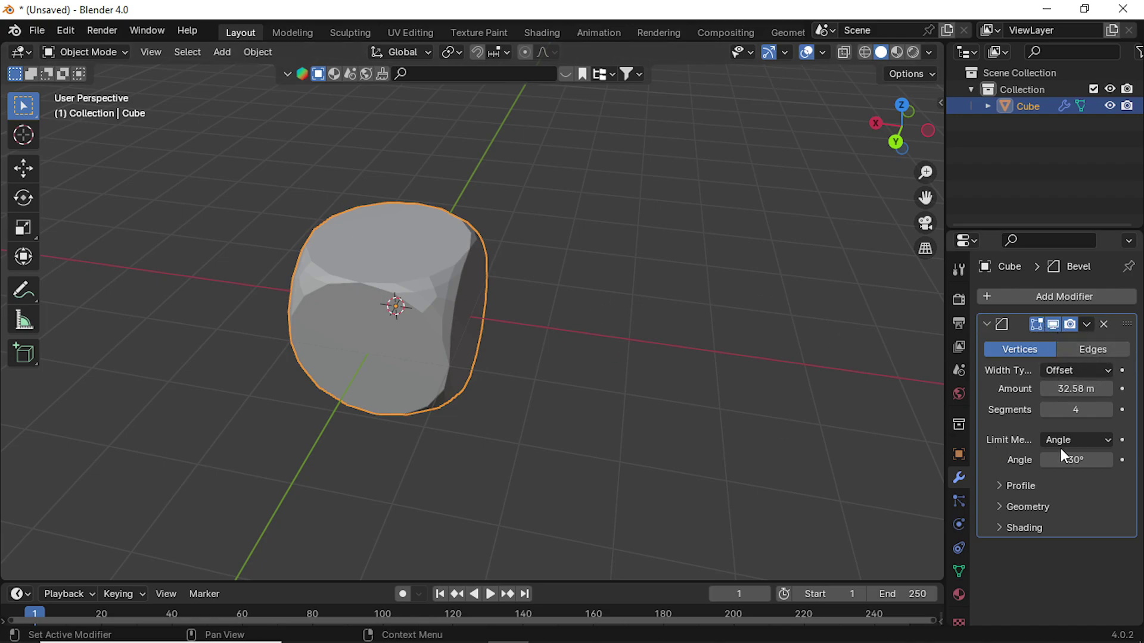
pyautogui.click(1099, 349)
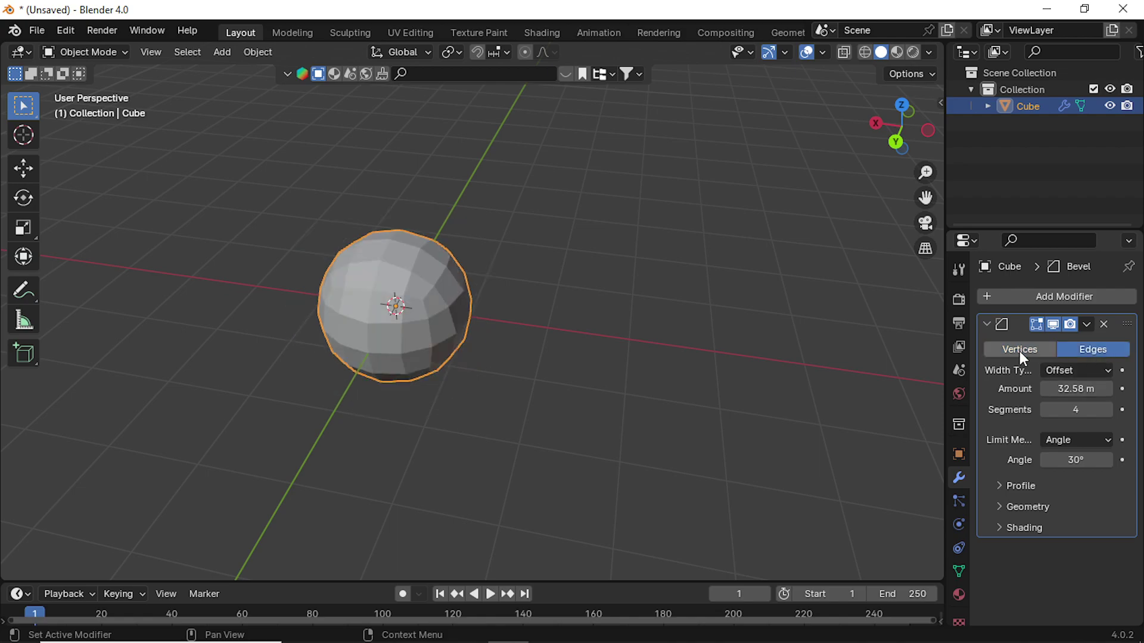
pyautogui.click(1020, 351)
pyautogui.click(1088, 351)
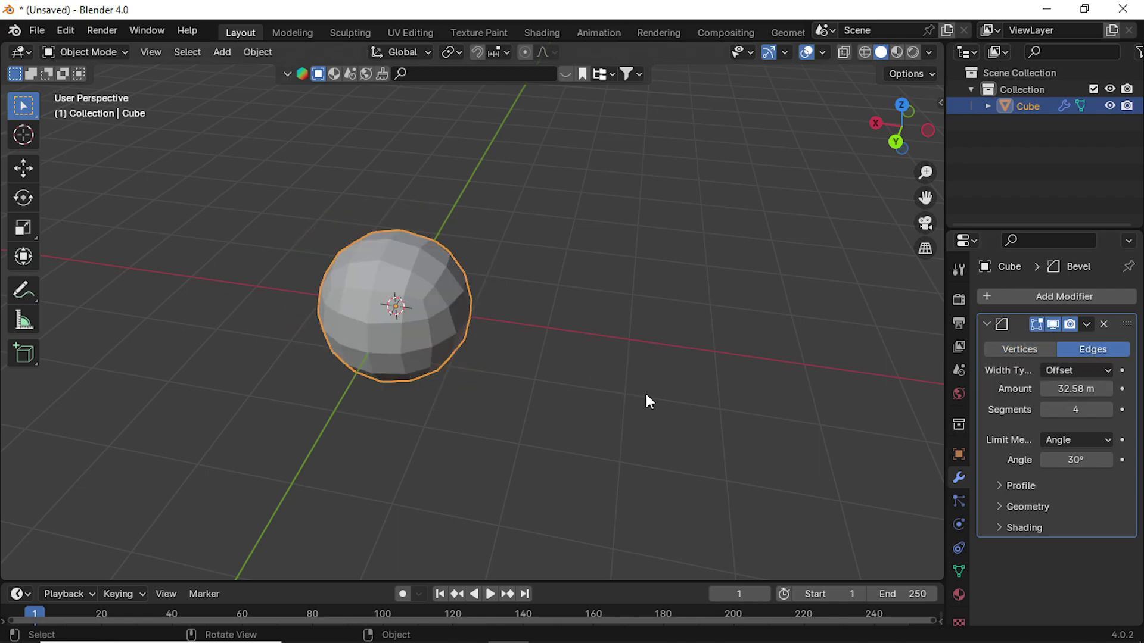
# - Set the Bevel modifier's limit method to Weight
pyautogui.keyDown('shift'); pyautogui.moveTo(649, 401); pyautogui.dragTo(592, 423, button='middle'); pyautogui.keyUp('shift')
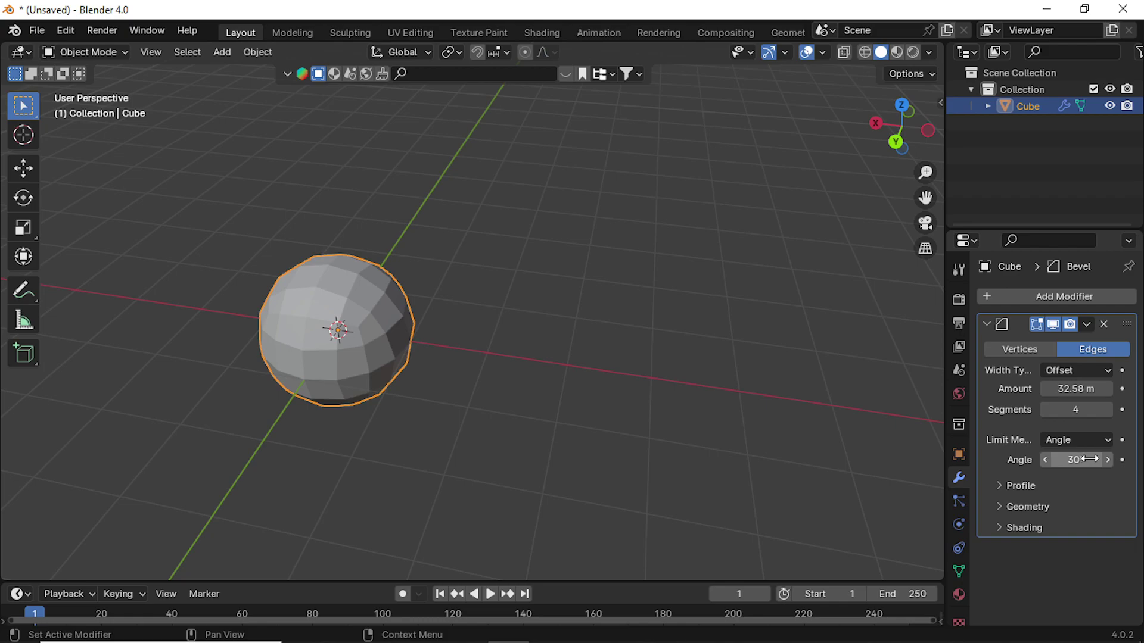
pyautogui.click(1051, 442)
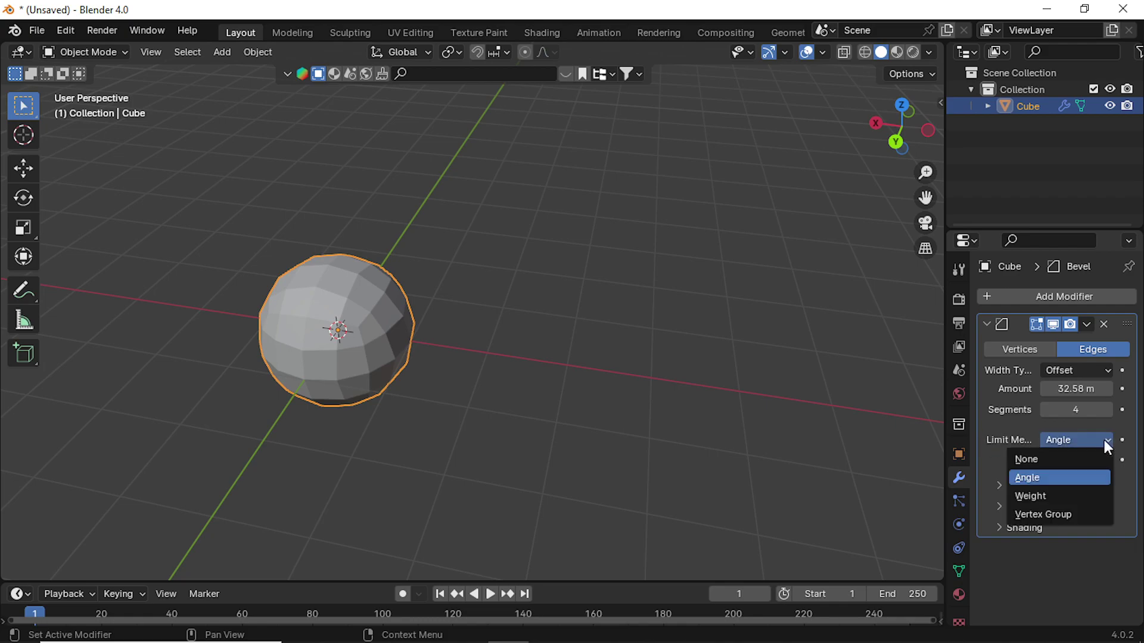
pyautogui.click(1049, 495)
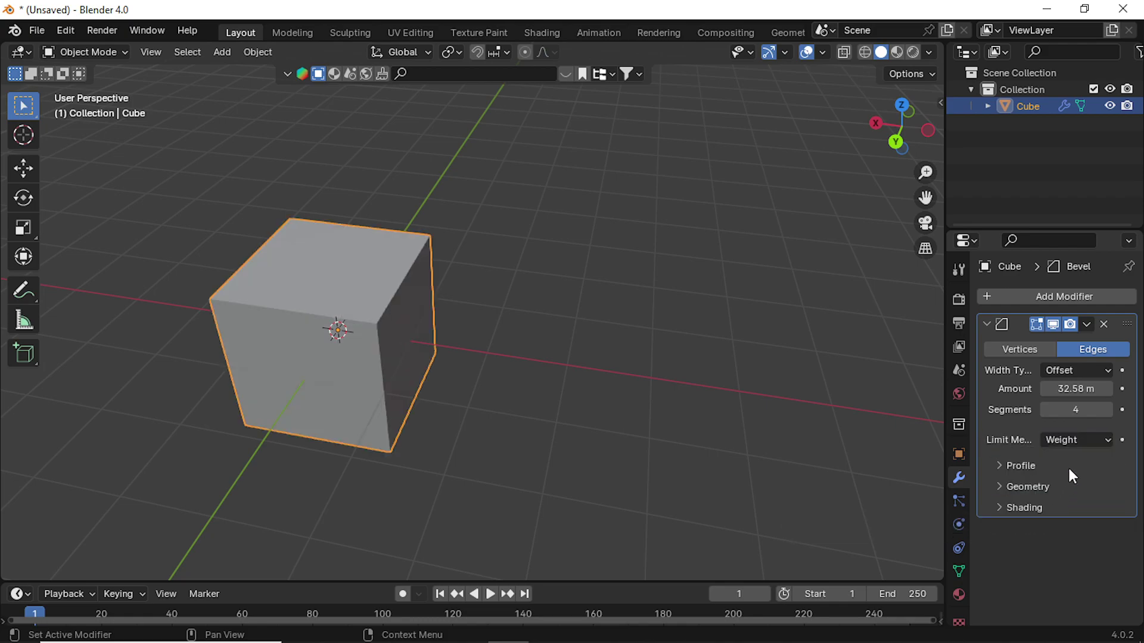
# - Set the Bevel modifier's limit method to Vertex Group and display the cube's vertex group settings
pyautogui.click(1084, 440)
pyautogui.click(1048, 514)
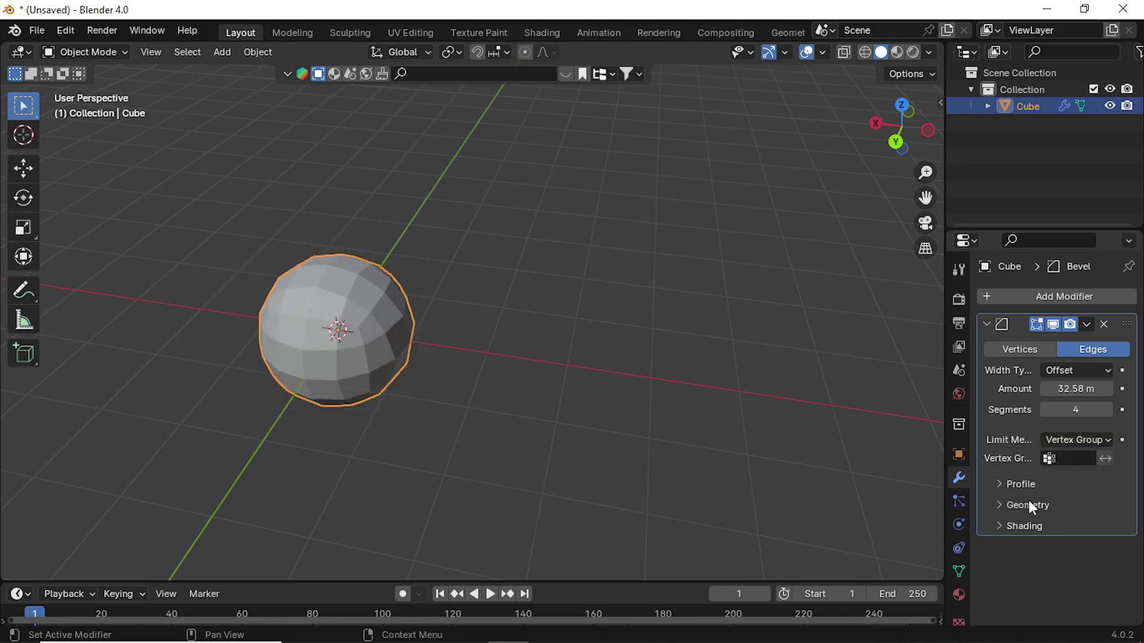
pyautogui.click(959, 501)
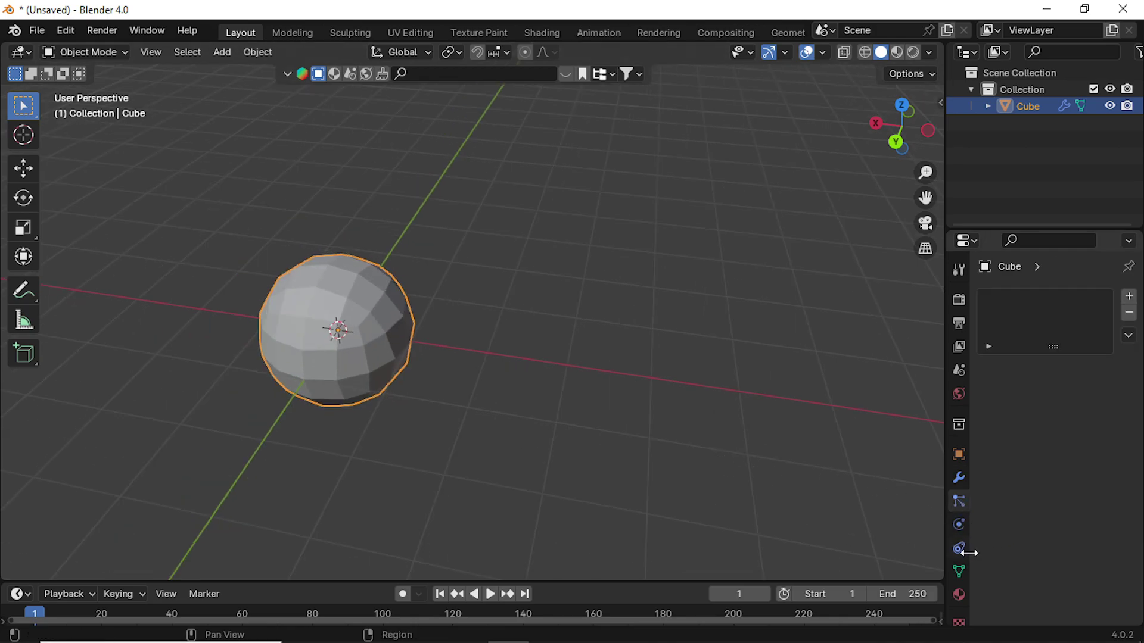
pyautogui.click(958, 573)
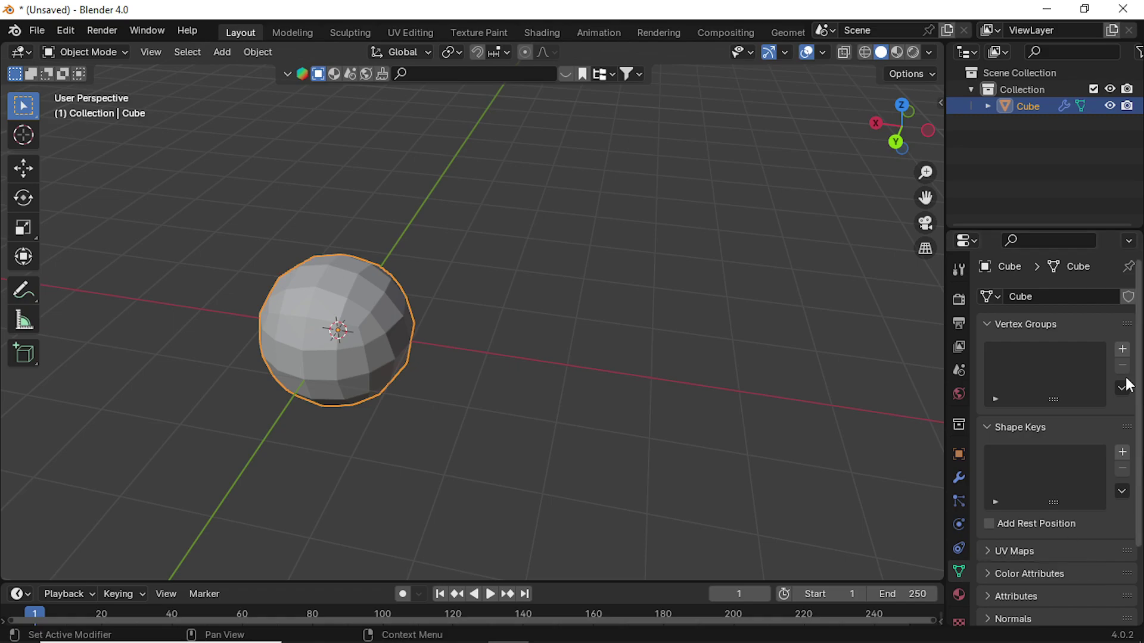
# - Examine the cube's base cage against its bevel in Edit Mode, then inspect the rounded shape from other angles in Object Mode
pyautogui.scroll(2, 472, 362)
pyautogui.keyDown('shift'); pyautogui.moveTo(472, 362); pyautogui.dragTo(543, 424, button='middle'); pyautogui.keyUp('shift')
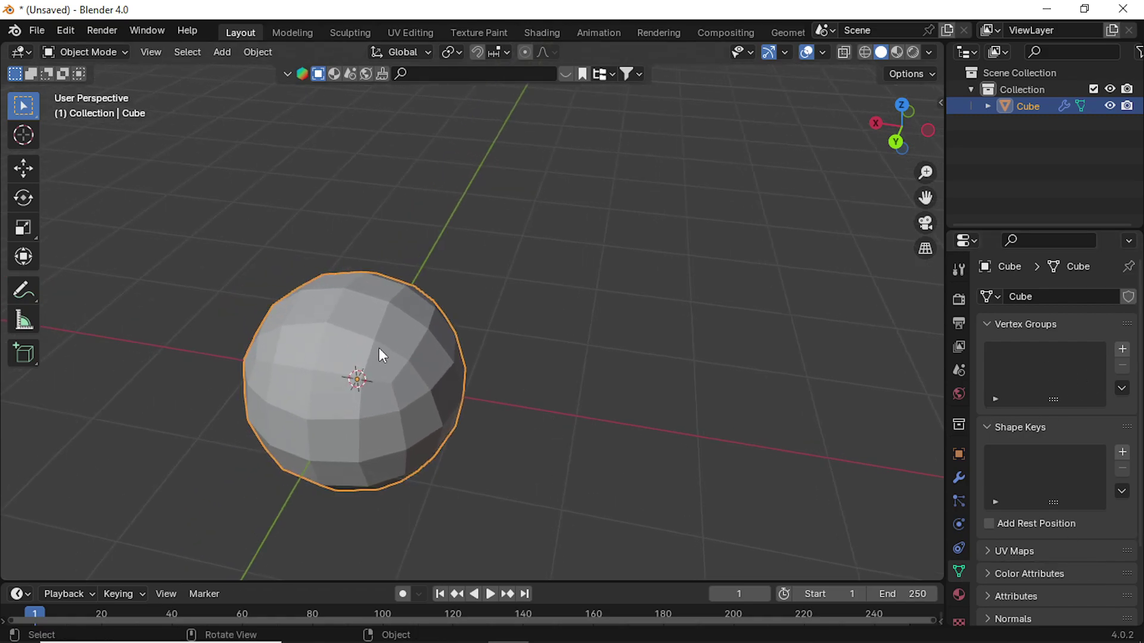
pyautogui.press('Tab')
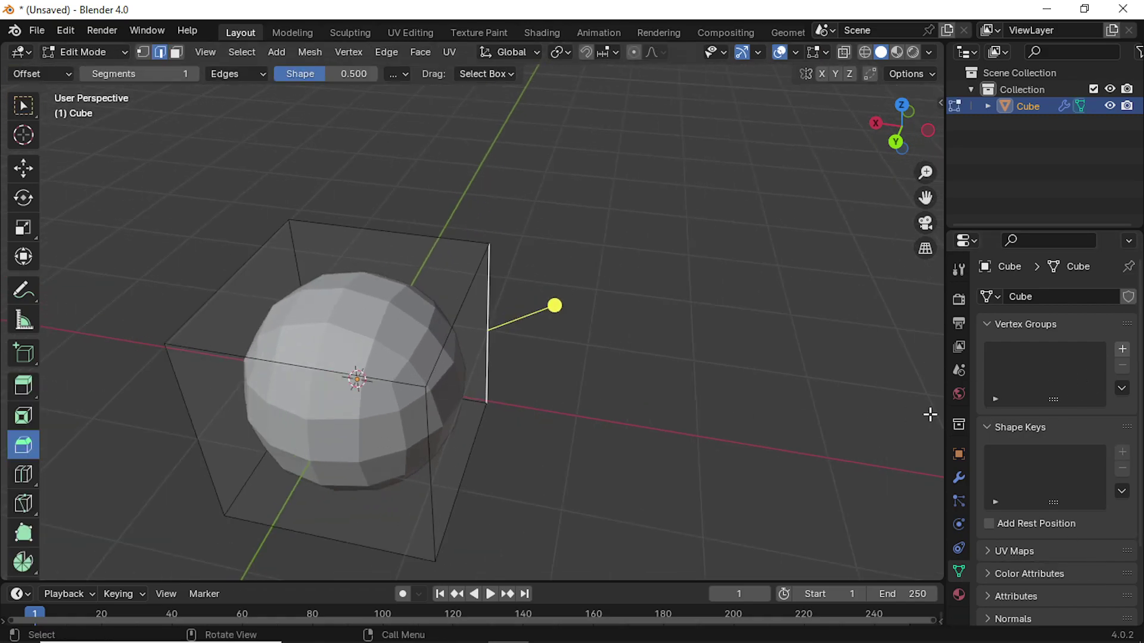
pyautogui.press('Tab')
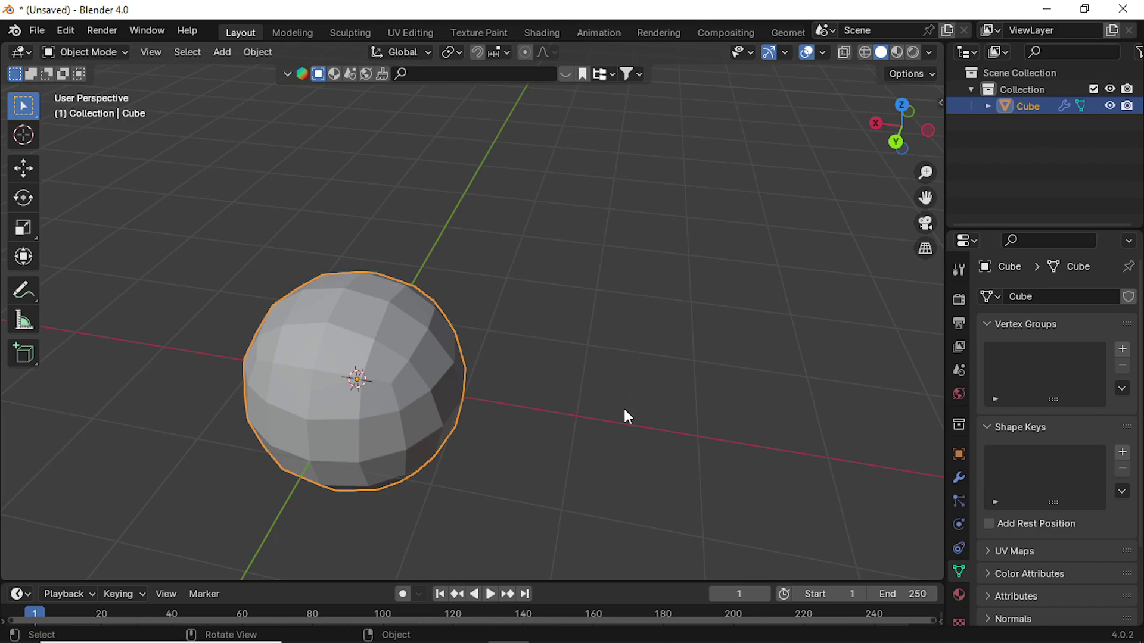
pyautogui.moveTo(596, 461); pyautogui.dragTo(517, 442, button='middle')
pyautogui.scroll(3, 518, 442)
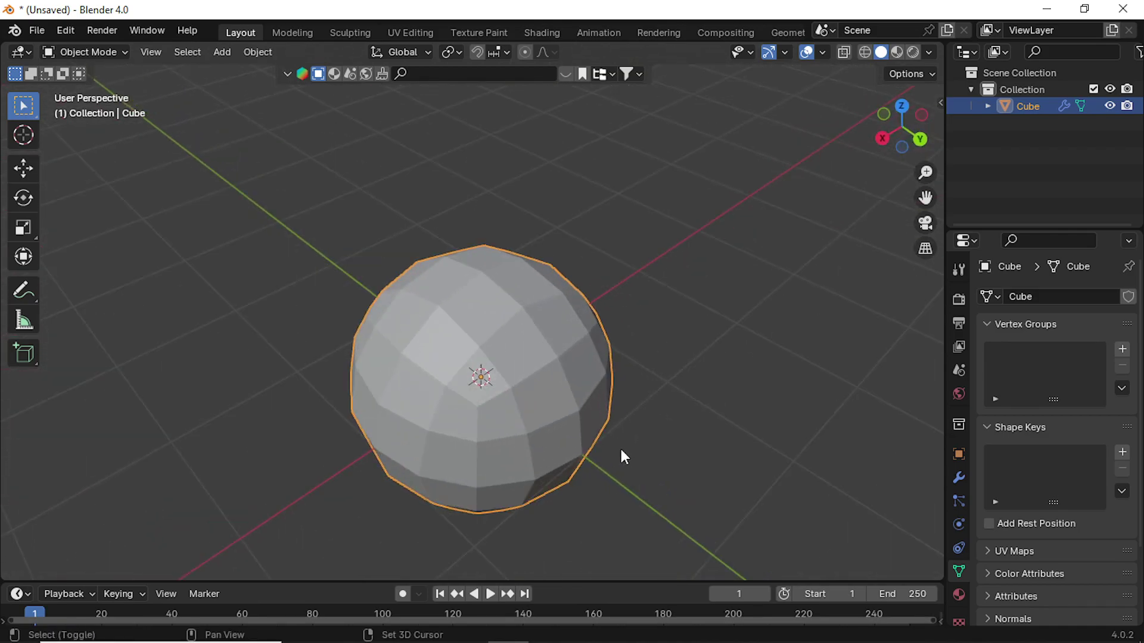
pyautogui.keyDown('shift'); pyautogui.moveTo(622, 450); pyautogui.dragTo(643, 335, button='middle'); pyautogui.keyUp('shift')
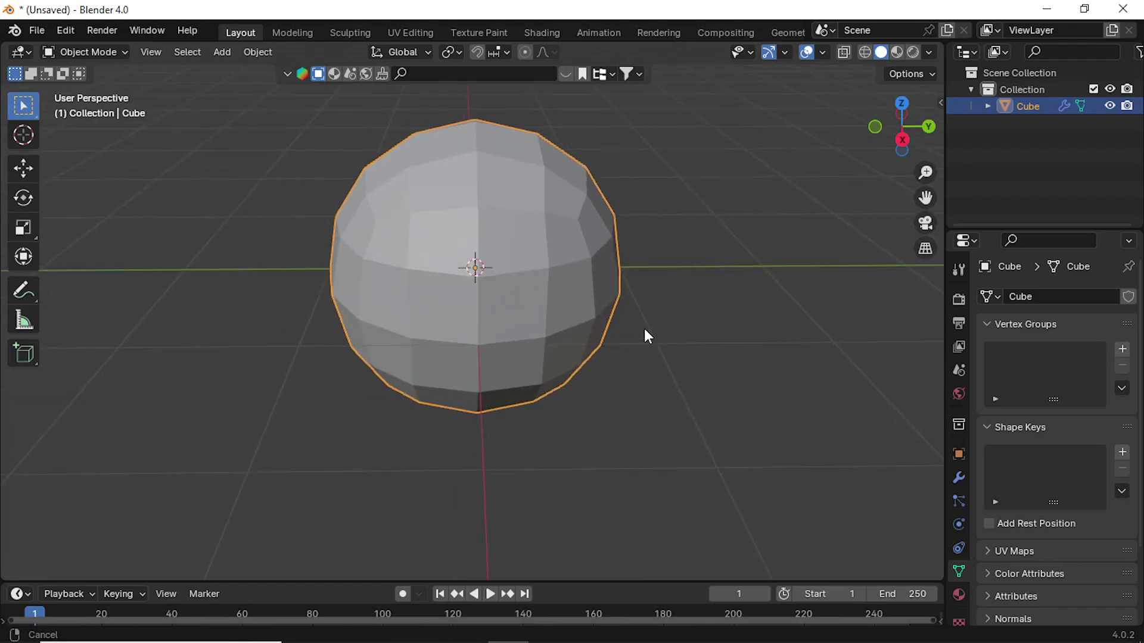